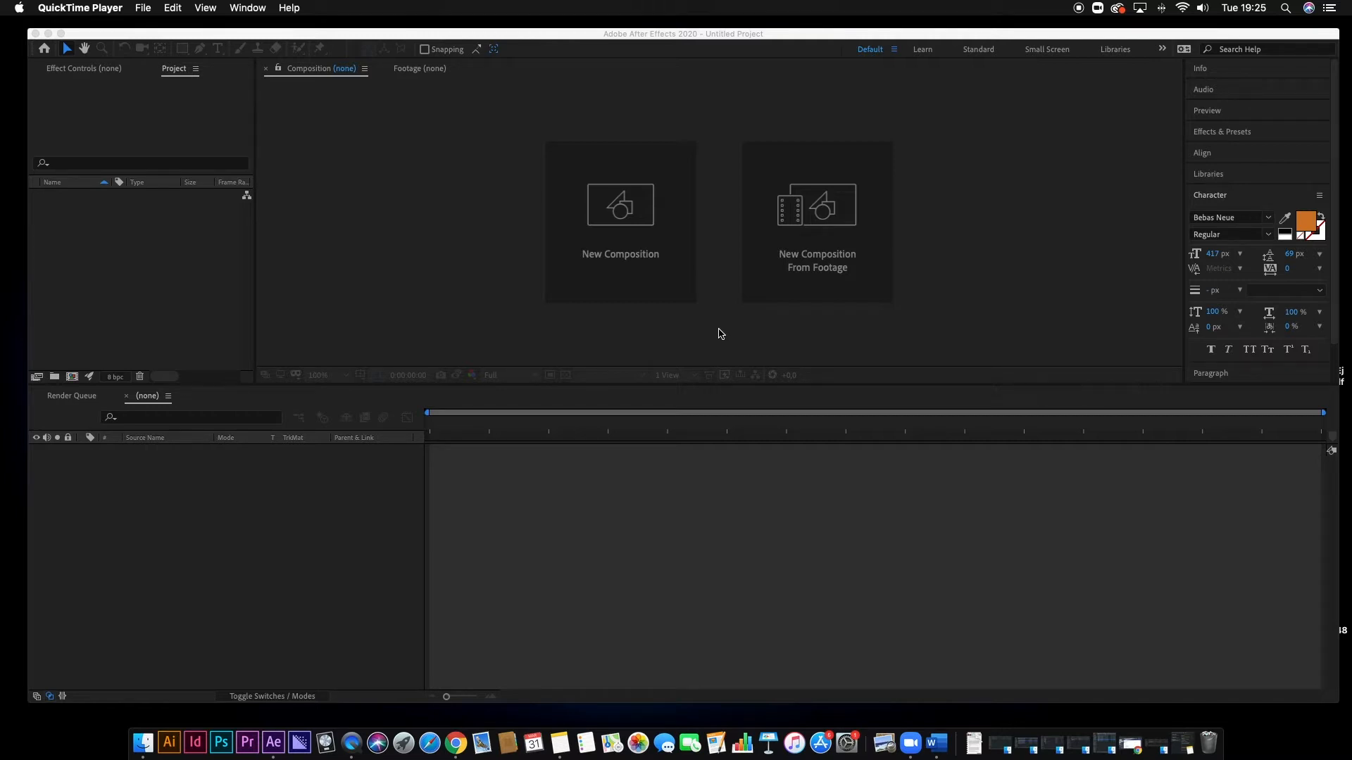
- Create a new composition with the HDTV 1080 29.97 preset and a duration of 5 seconds
click(618, 215)
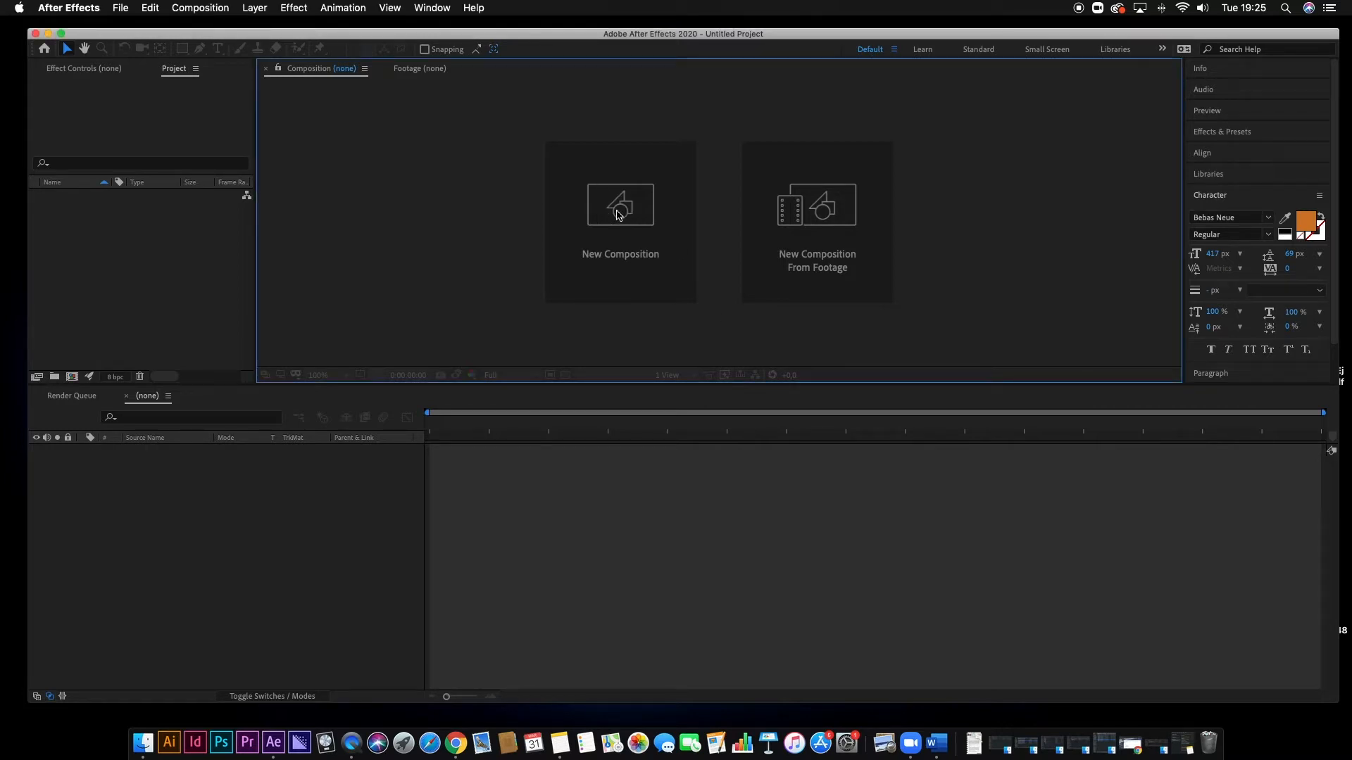
click(636, 272)
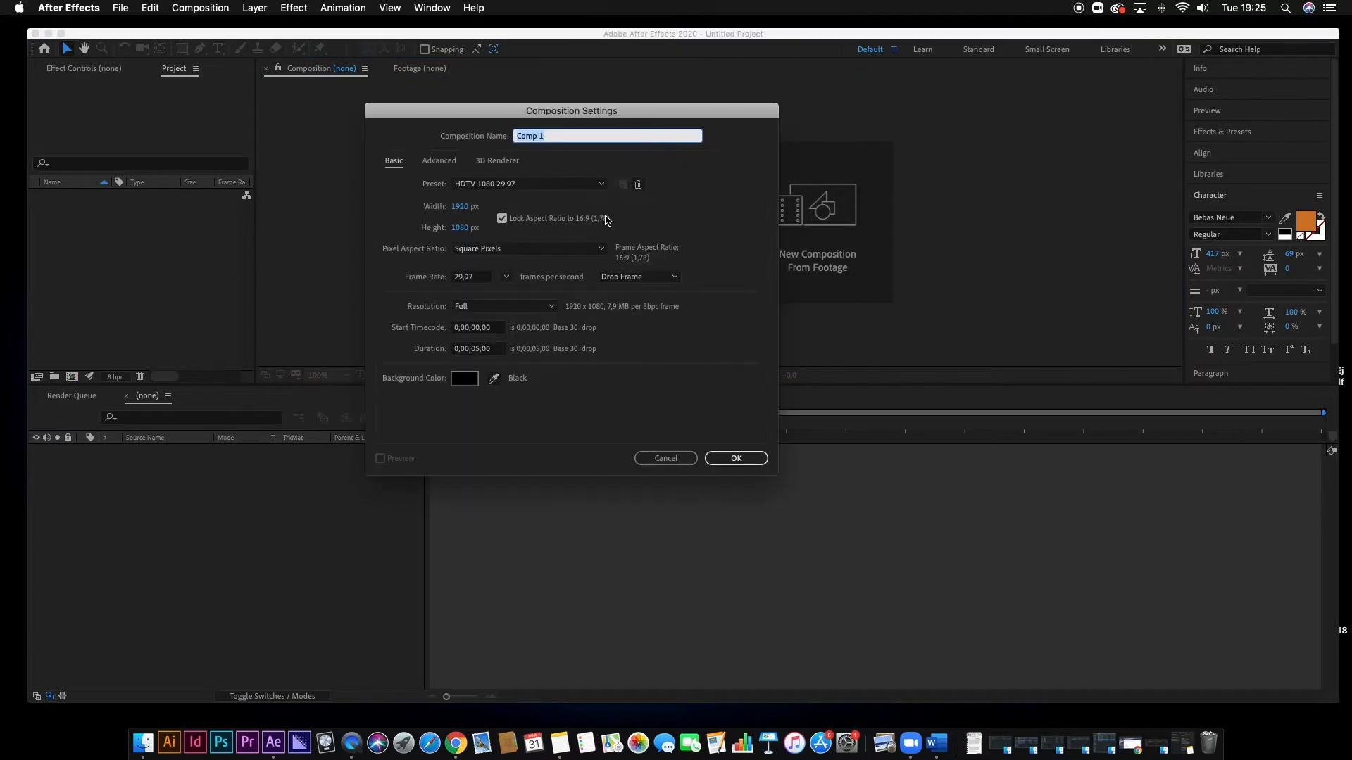
drag(619, 116, 755, 123)
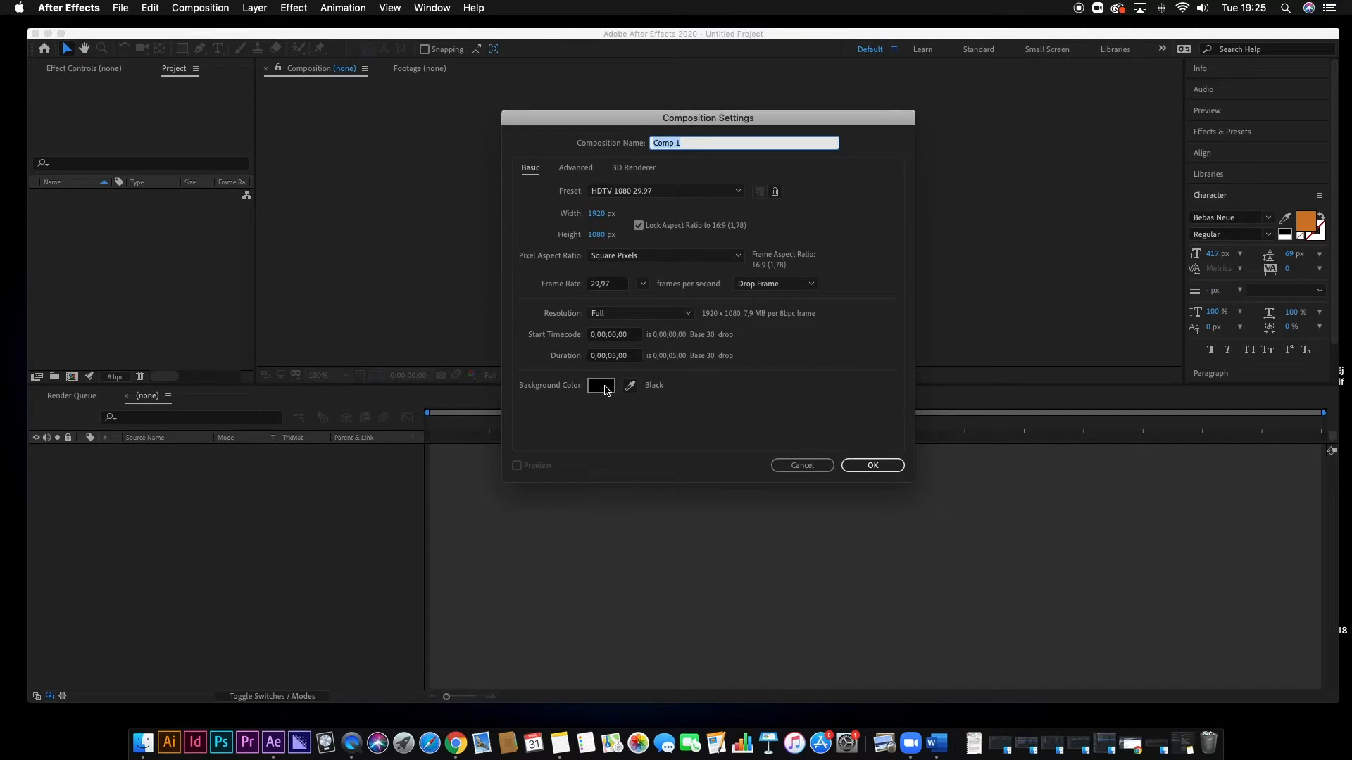
click(611, 357)
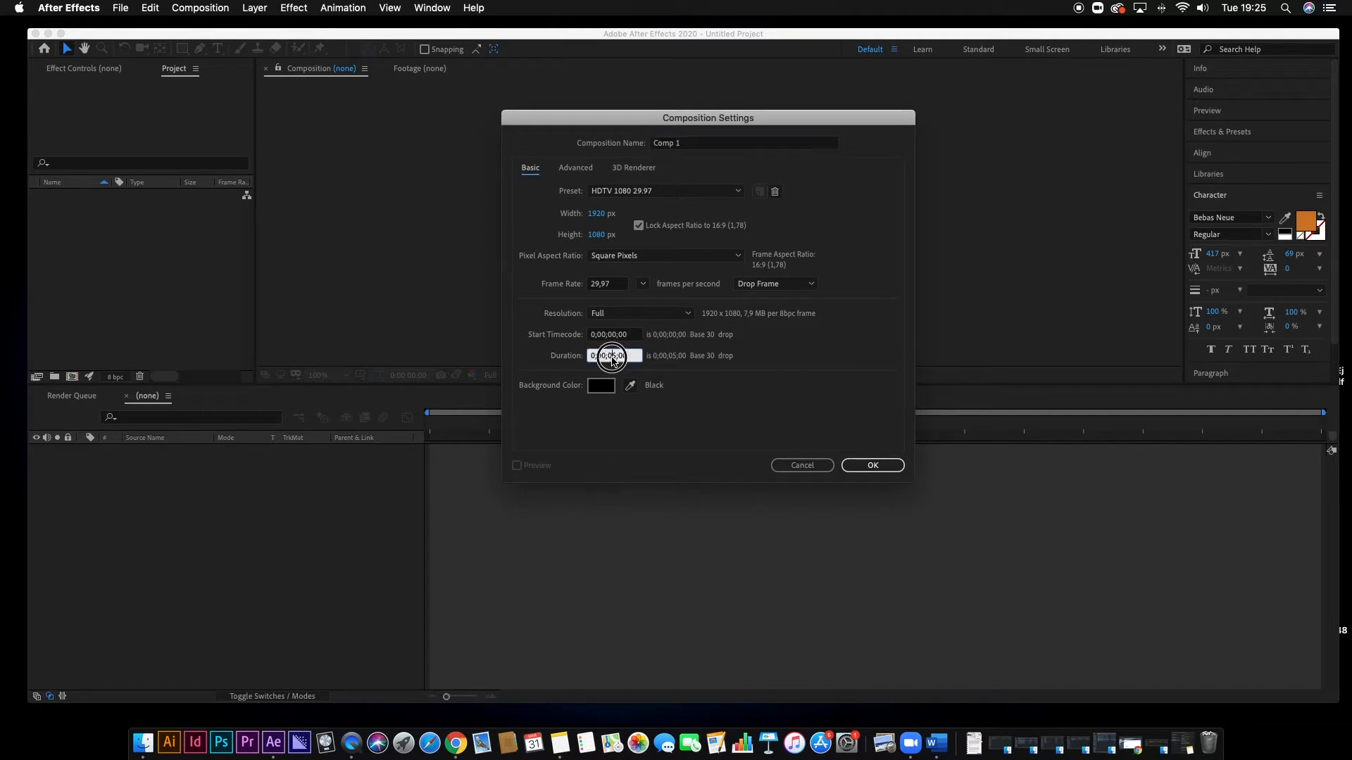
double_click(616, 356)
click(893, 465)
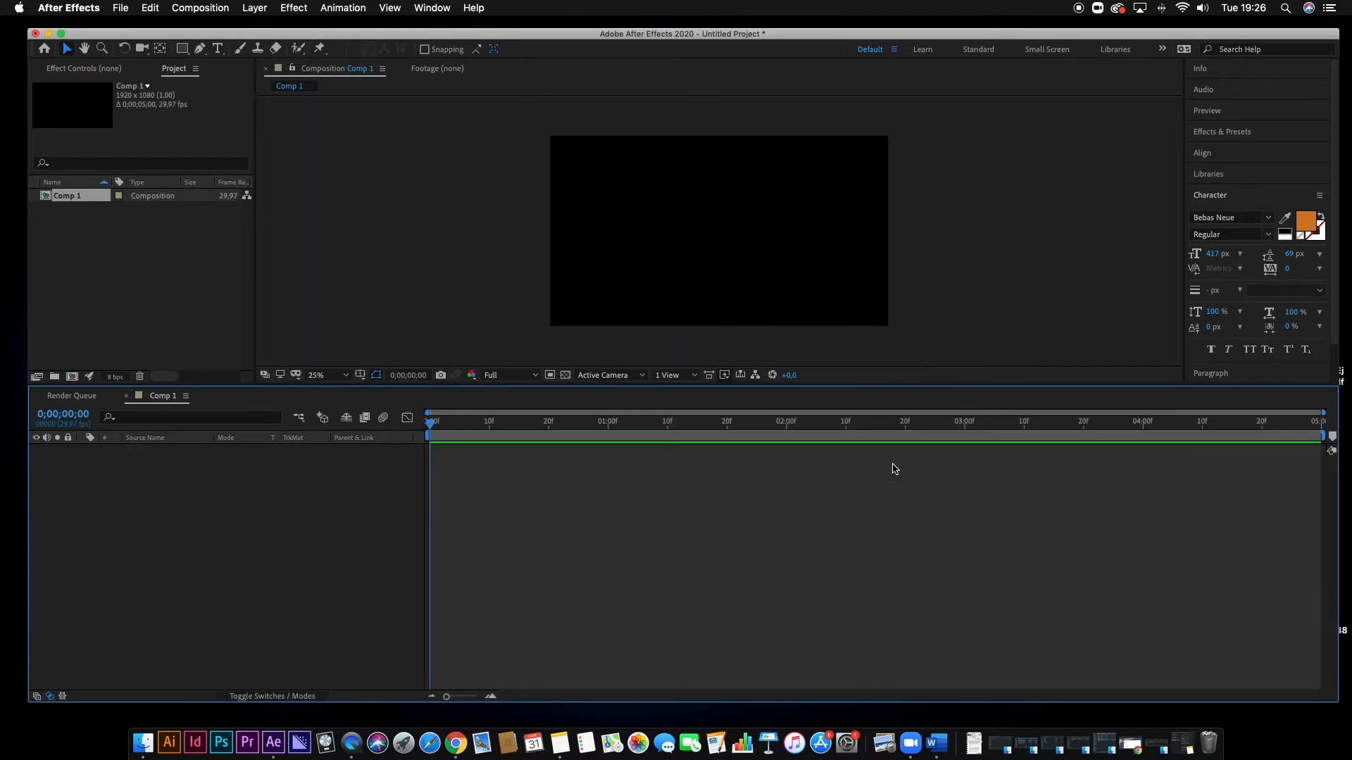
- Enlarge the composition viewer by shrinking the timeline area and set its magnification to Fit up to 100%
drag(773, 384, 780, 529)
click(326, 522)
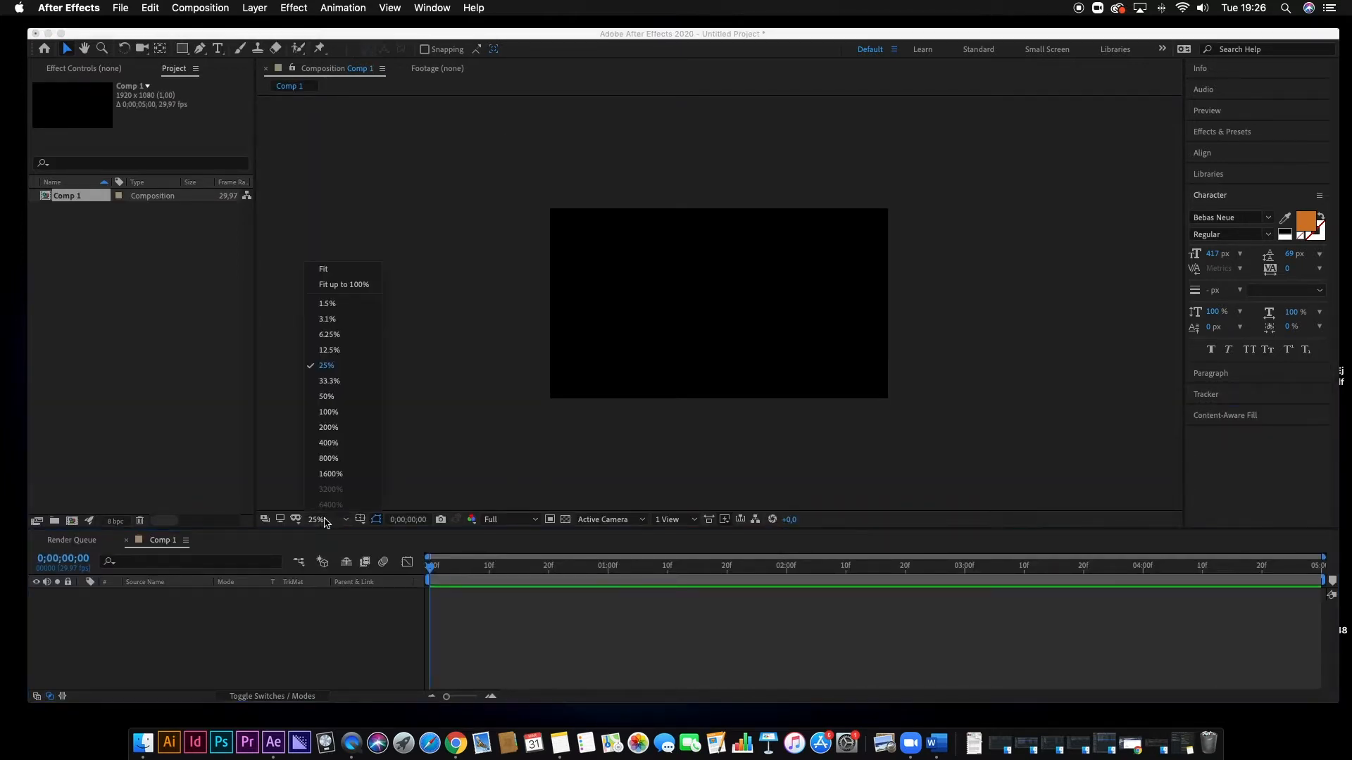
click(337, 285)
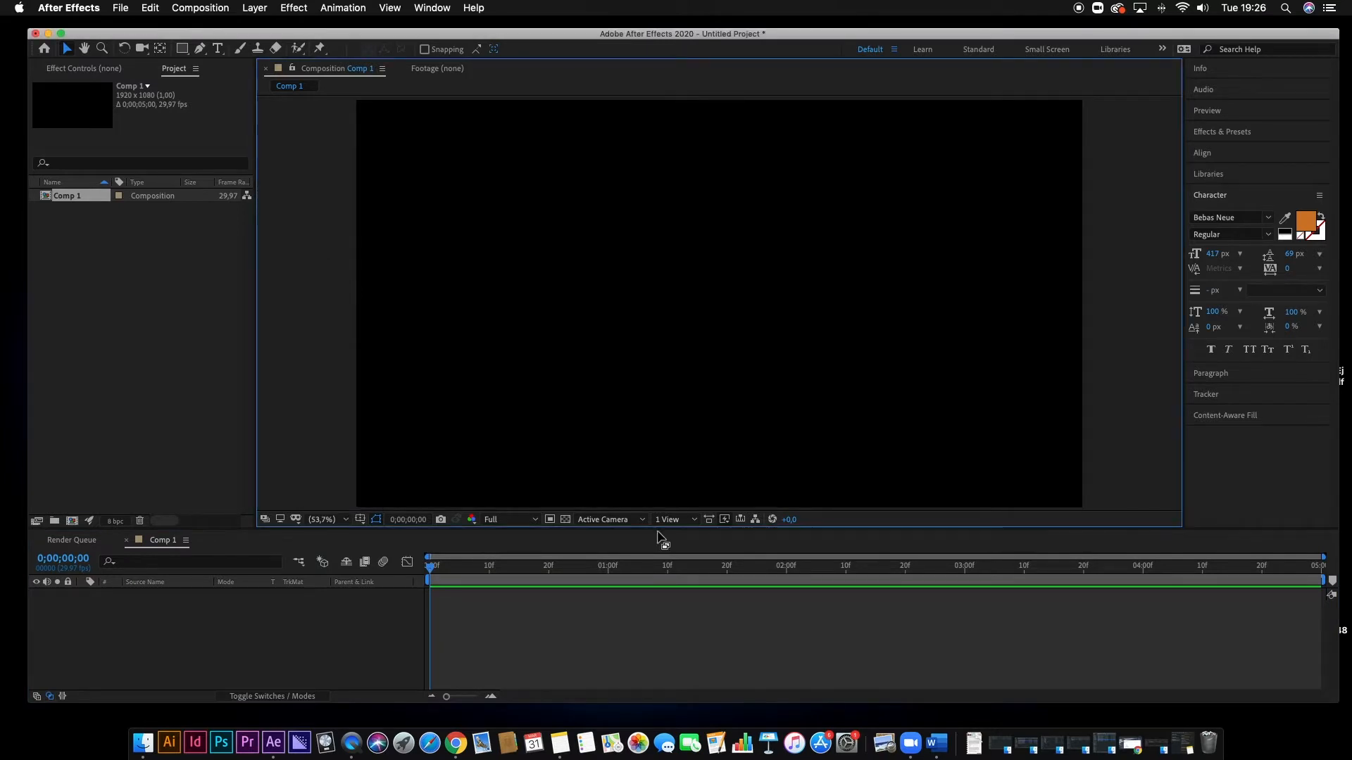
drag(662, 529, 662, 519)
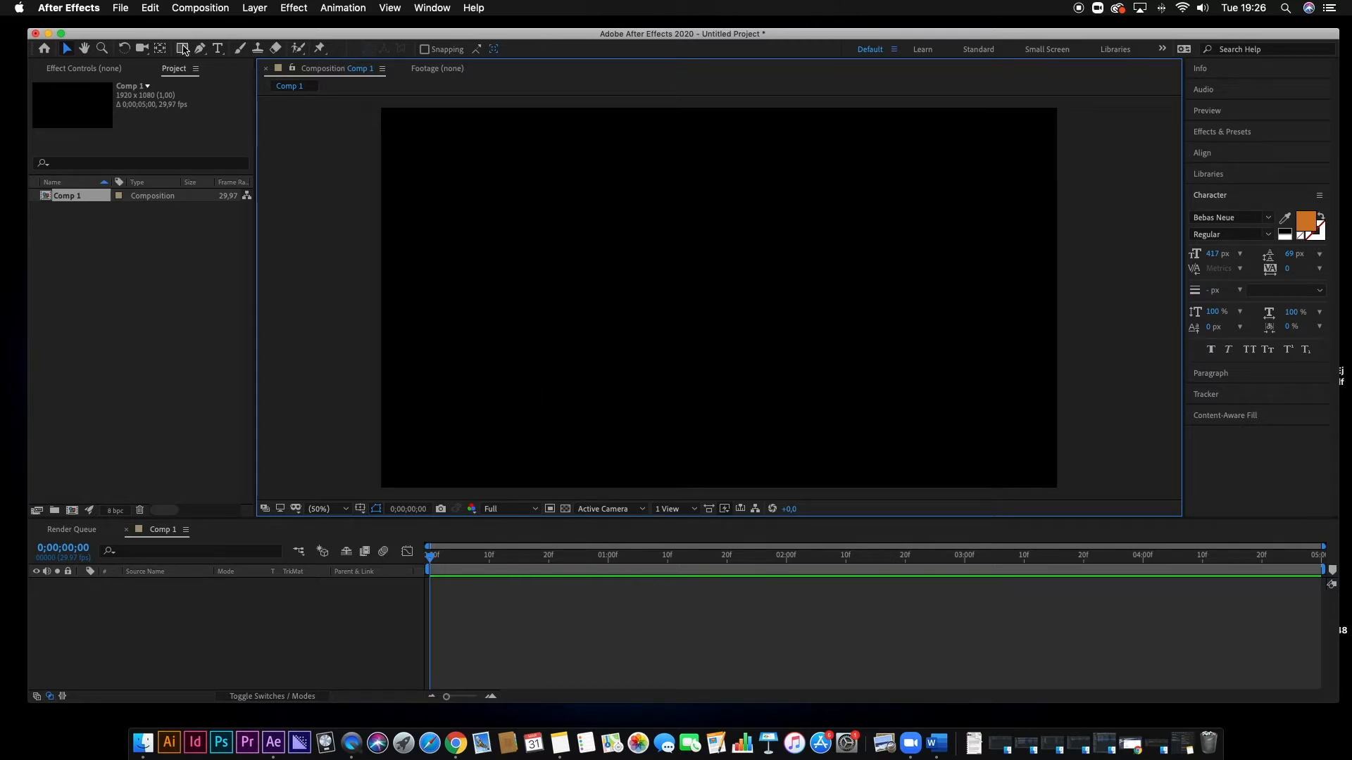
- Add a text layer reading "ambiente virtual de aprendizado" to the composition
click(218, 48)
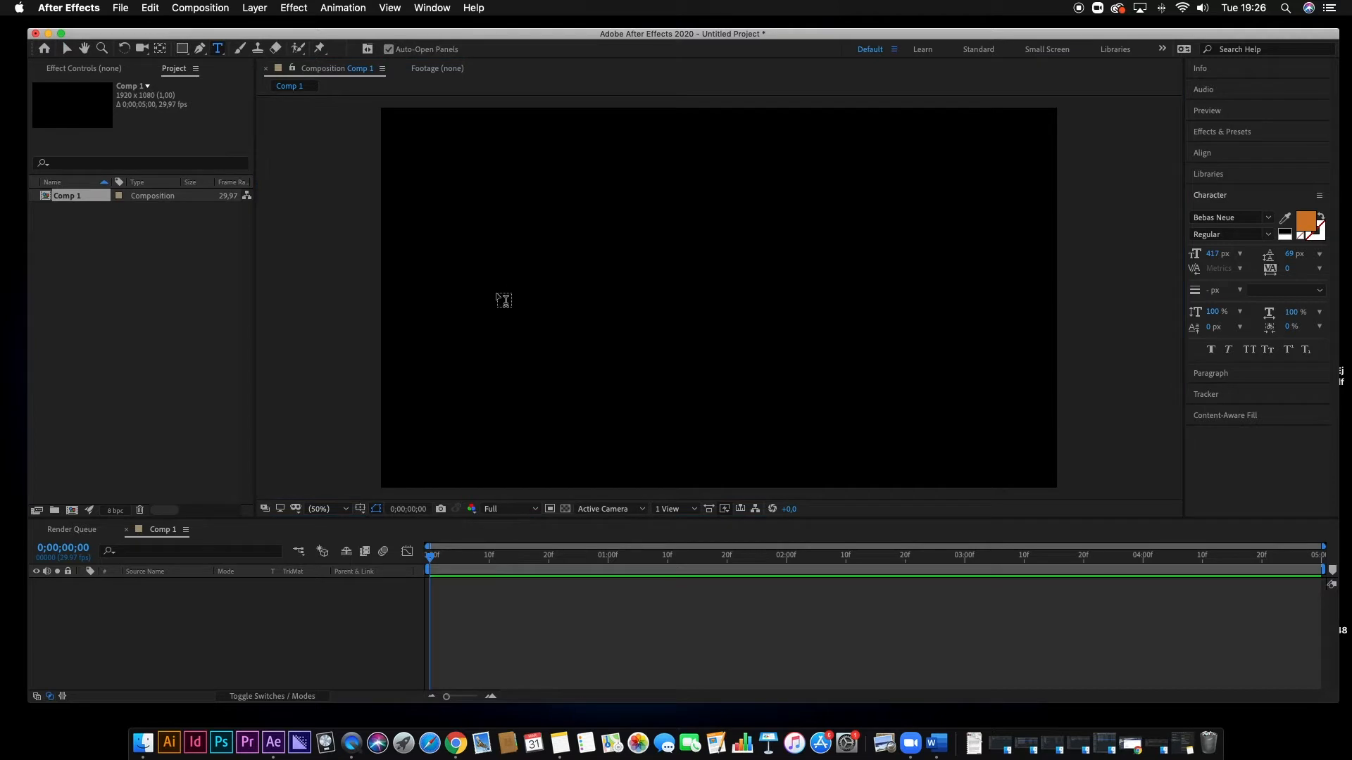
click(458, 310)
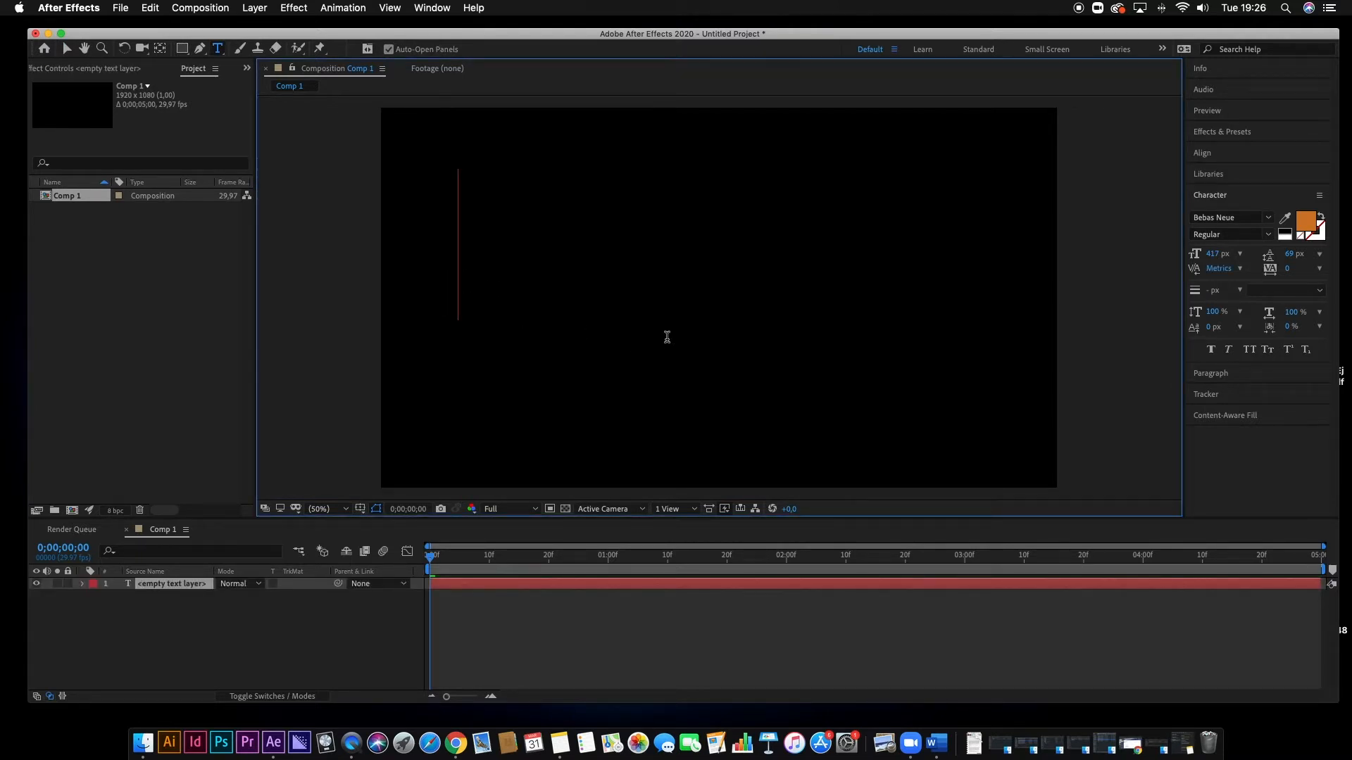
text(ambiente virt)
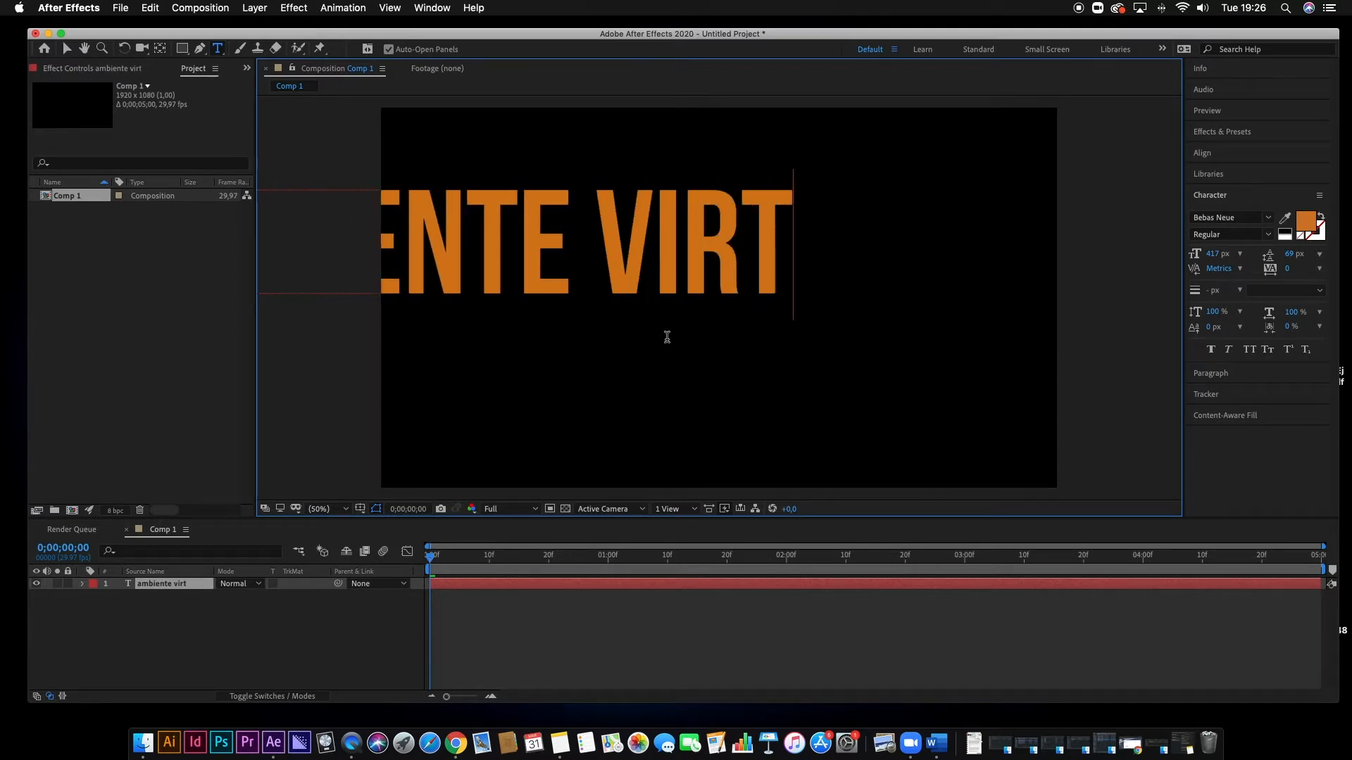
text(usl)
key(BackSpace)
key(BackSpace)
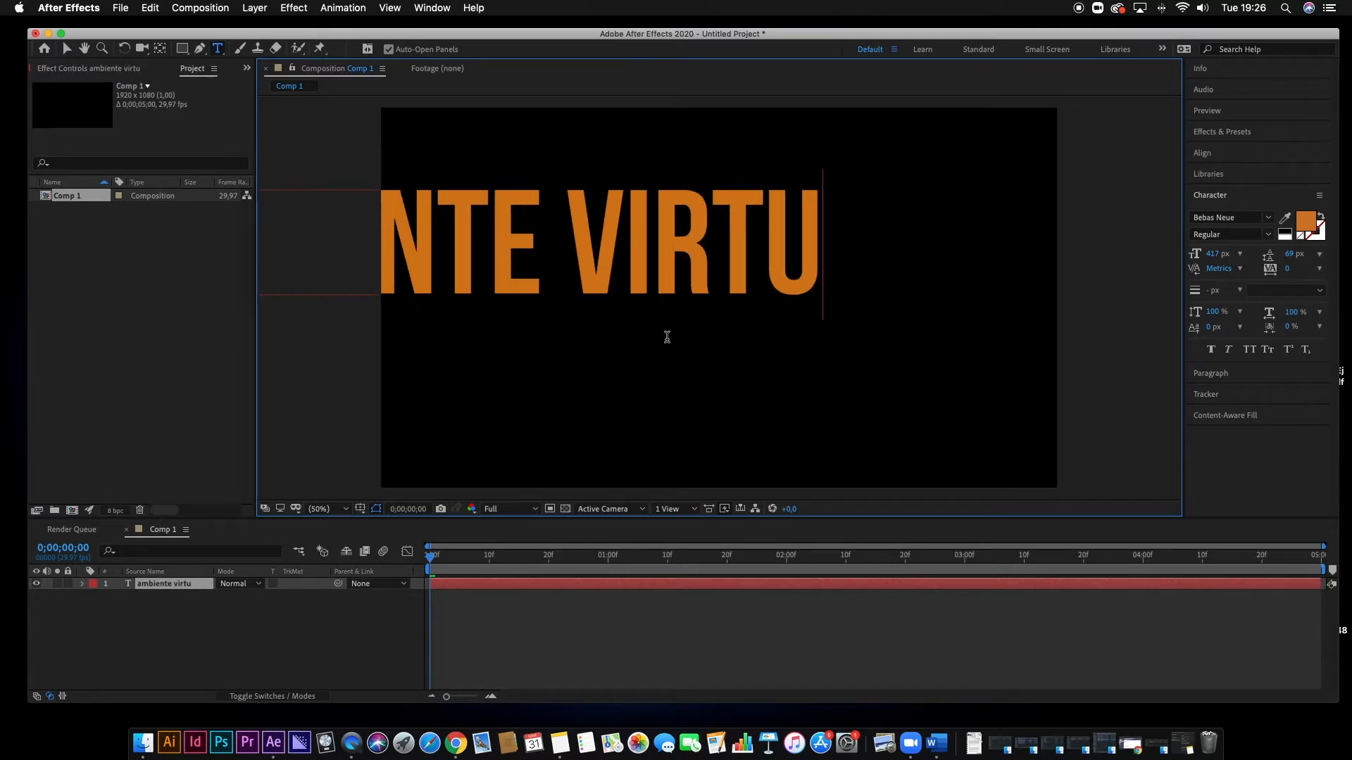
text(al de aprendizado)
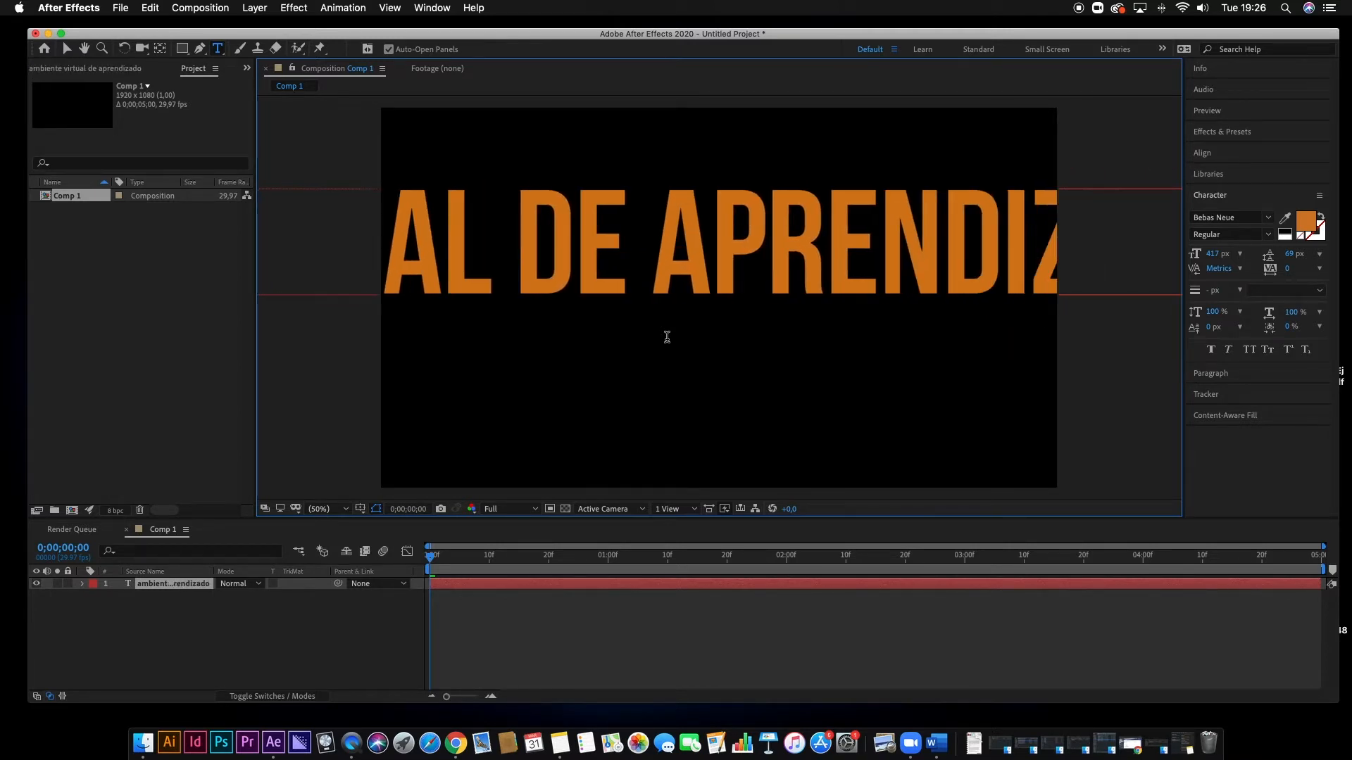
- Reduce the font size of the whole text to 127 px
scroll(1047, 196, down, 2)
drag(1221, 259, 1092, 259)
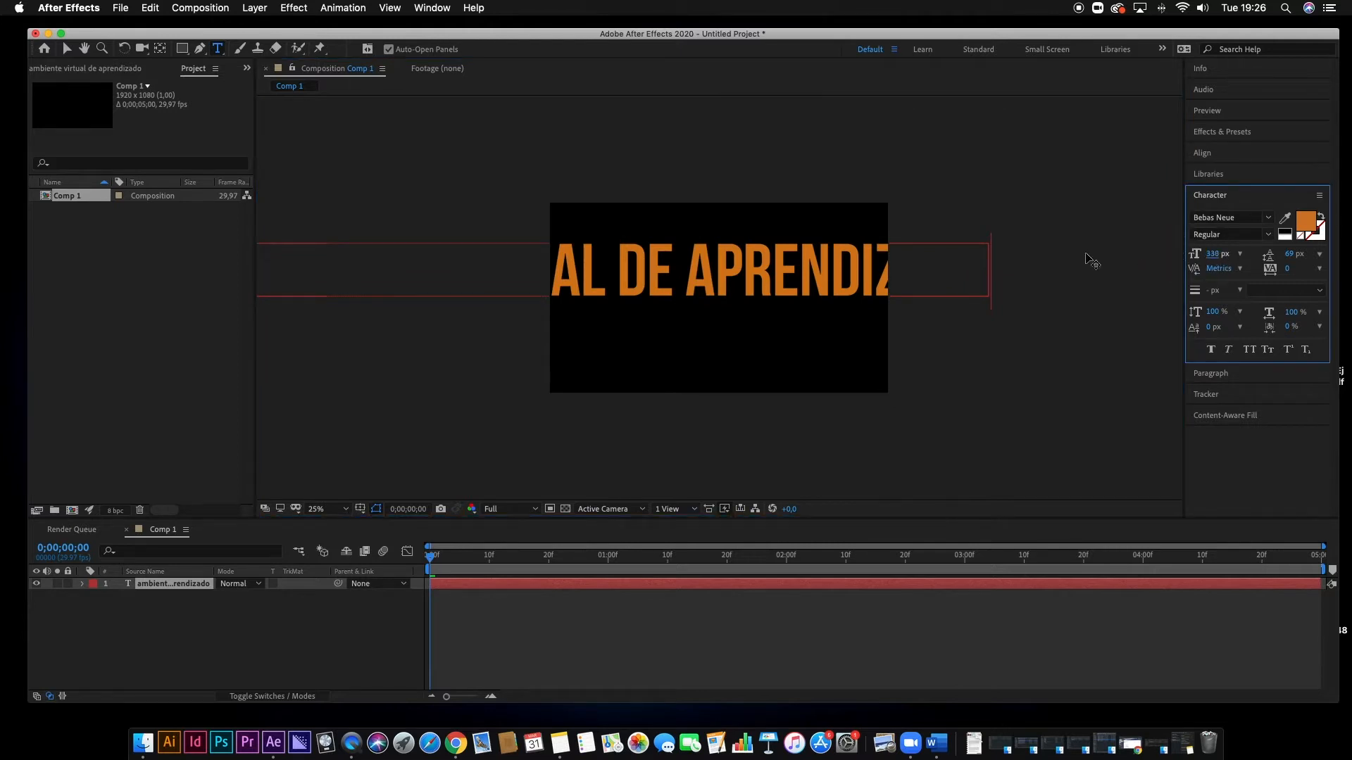
double_click(945, 587)
drag(1212, 255, 1010, 257)
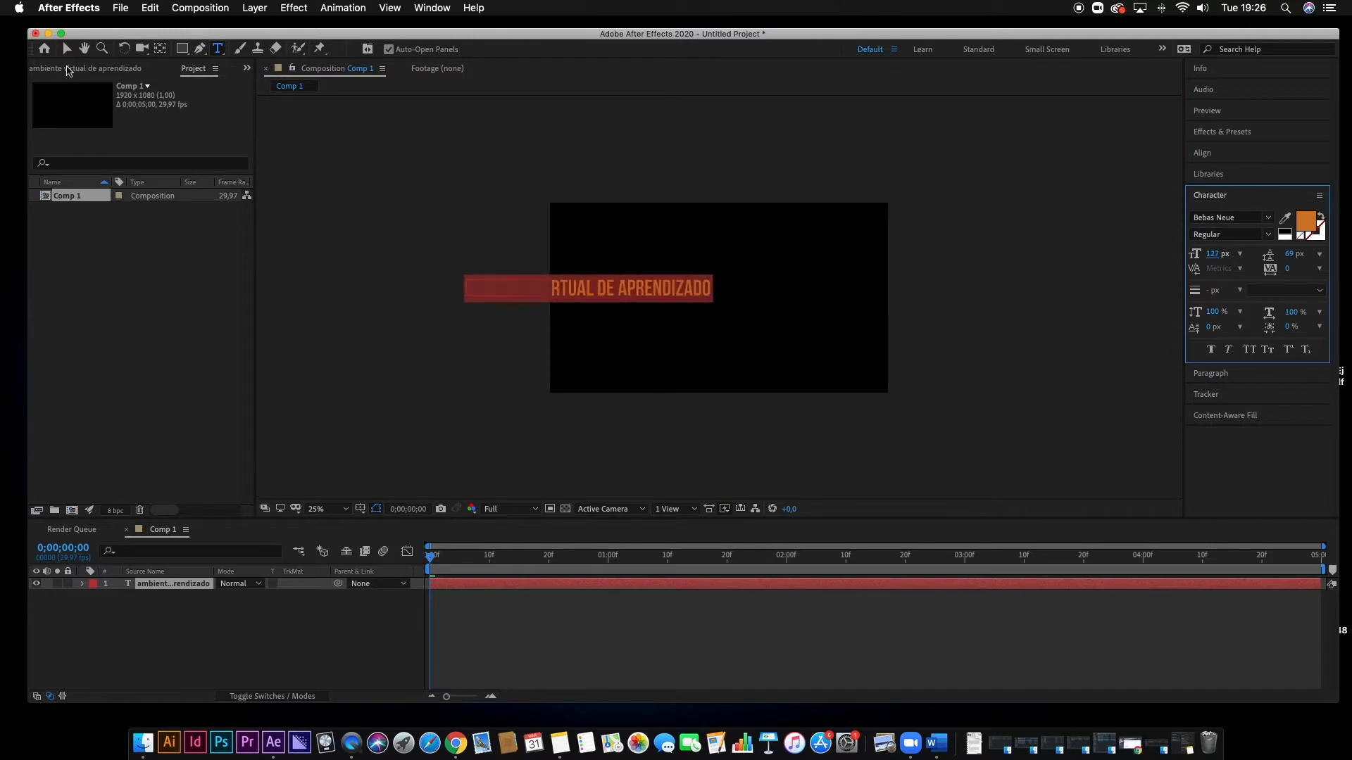
- Move the text to the middle of the frame, fit the composition in the viewer and deselect the layer
click(67, 49)
drag(745, 291, 782, 292)
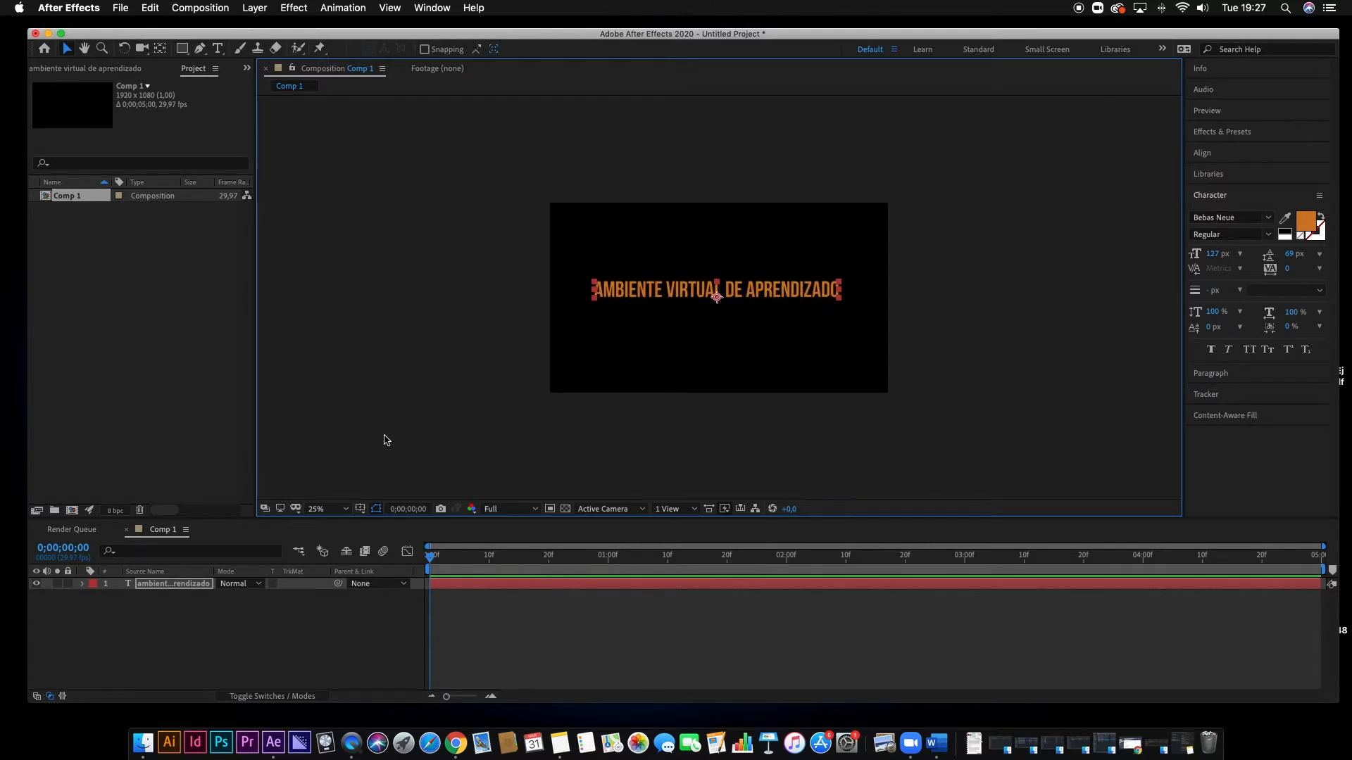
click(330, 509)
click(325, 277)
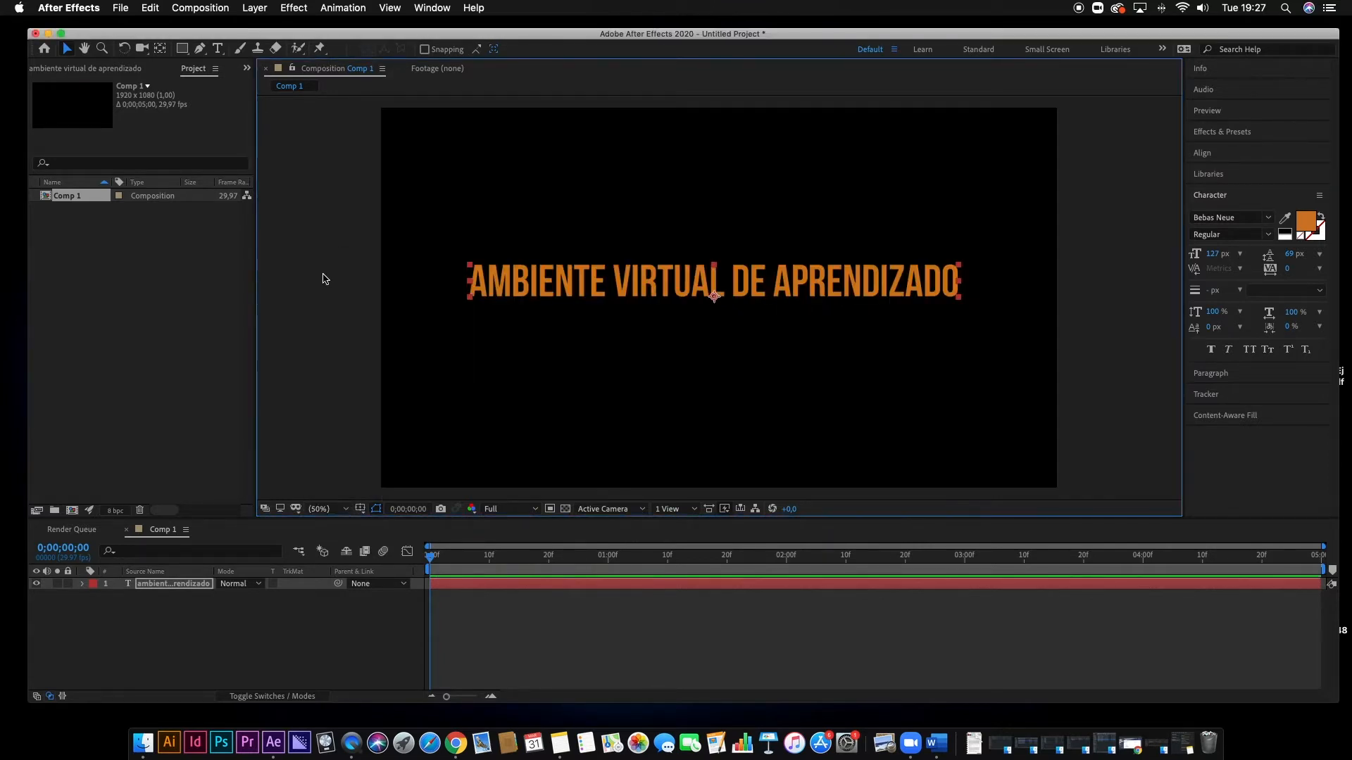
click(1123, 380)
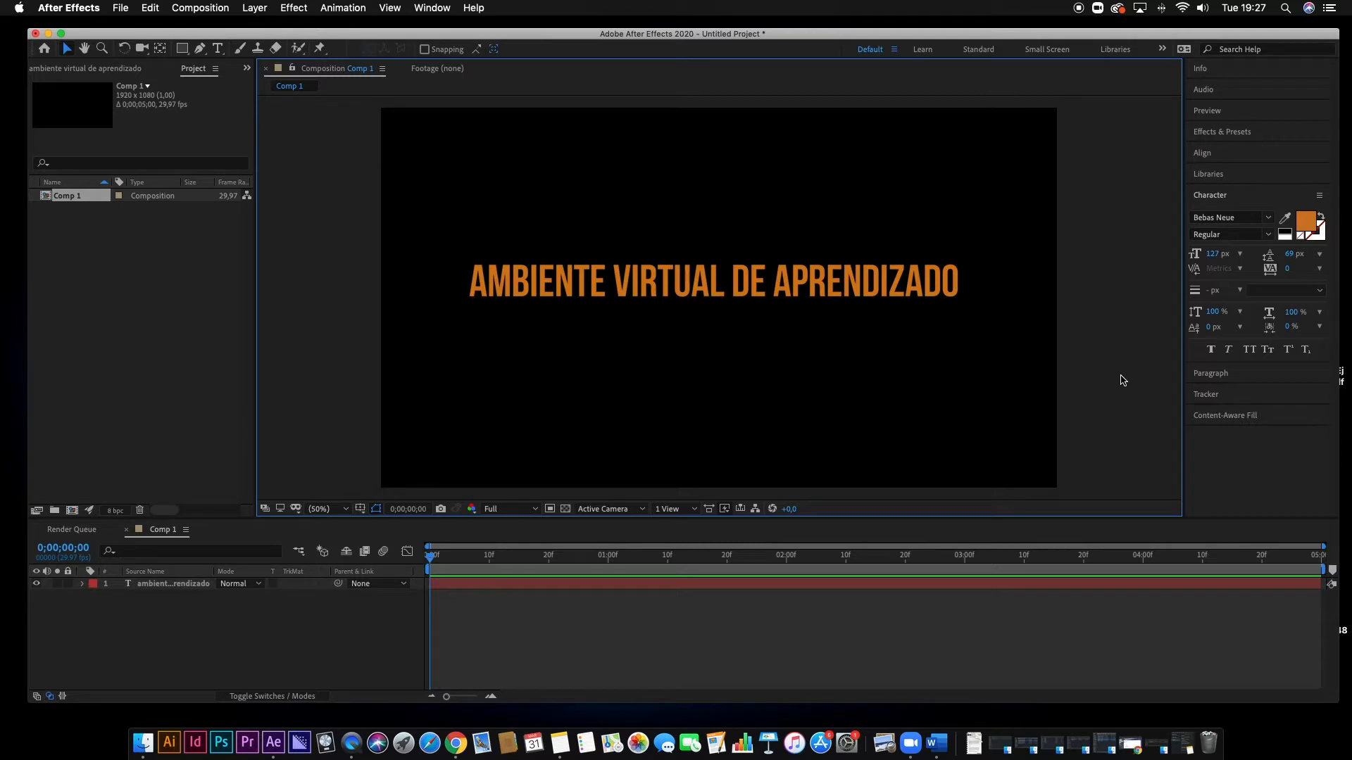
- Draw a circular mask on the text layer with the Ellipse Tool, centred over the middle of the text
click(639, 585)
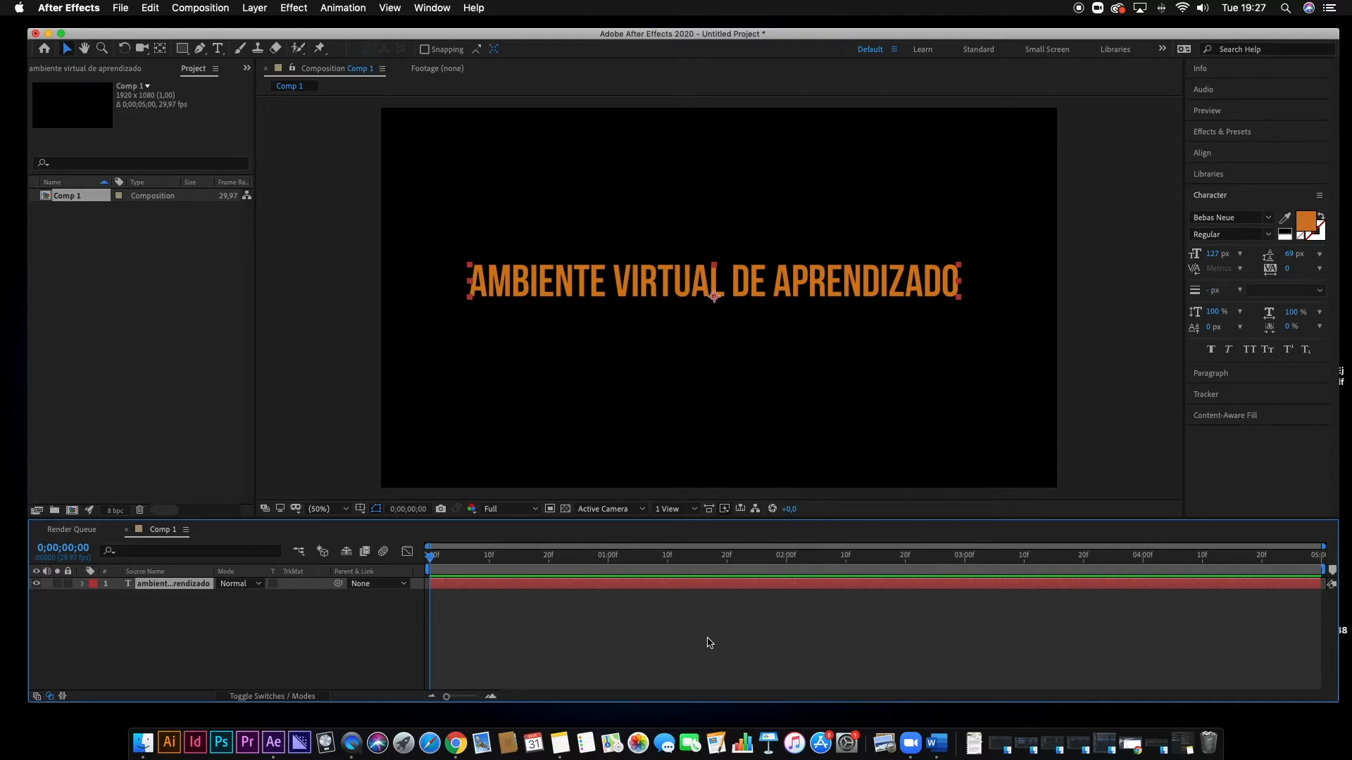
click(183, 49)
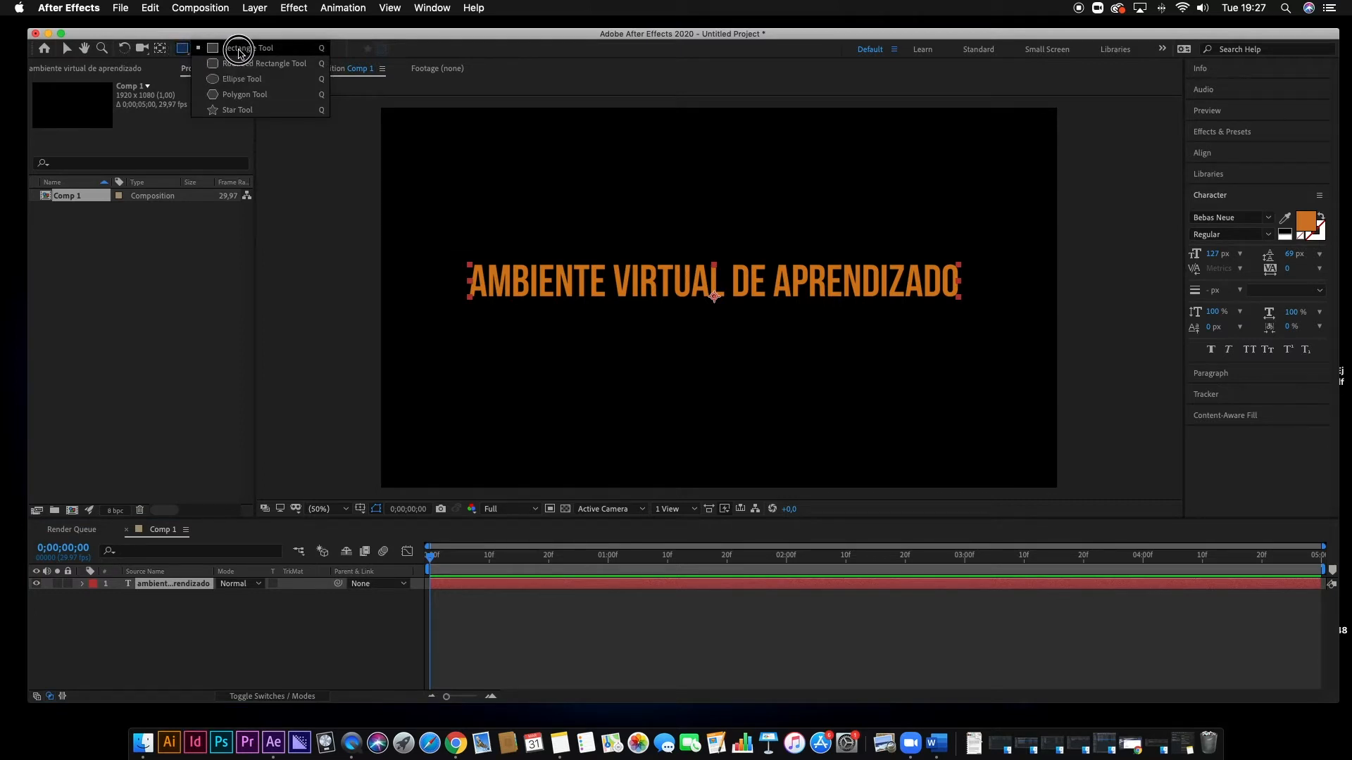
click(242, 86)
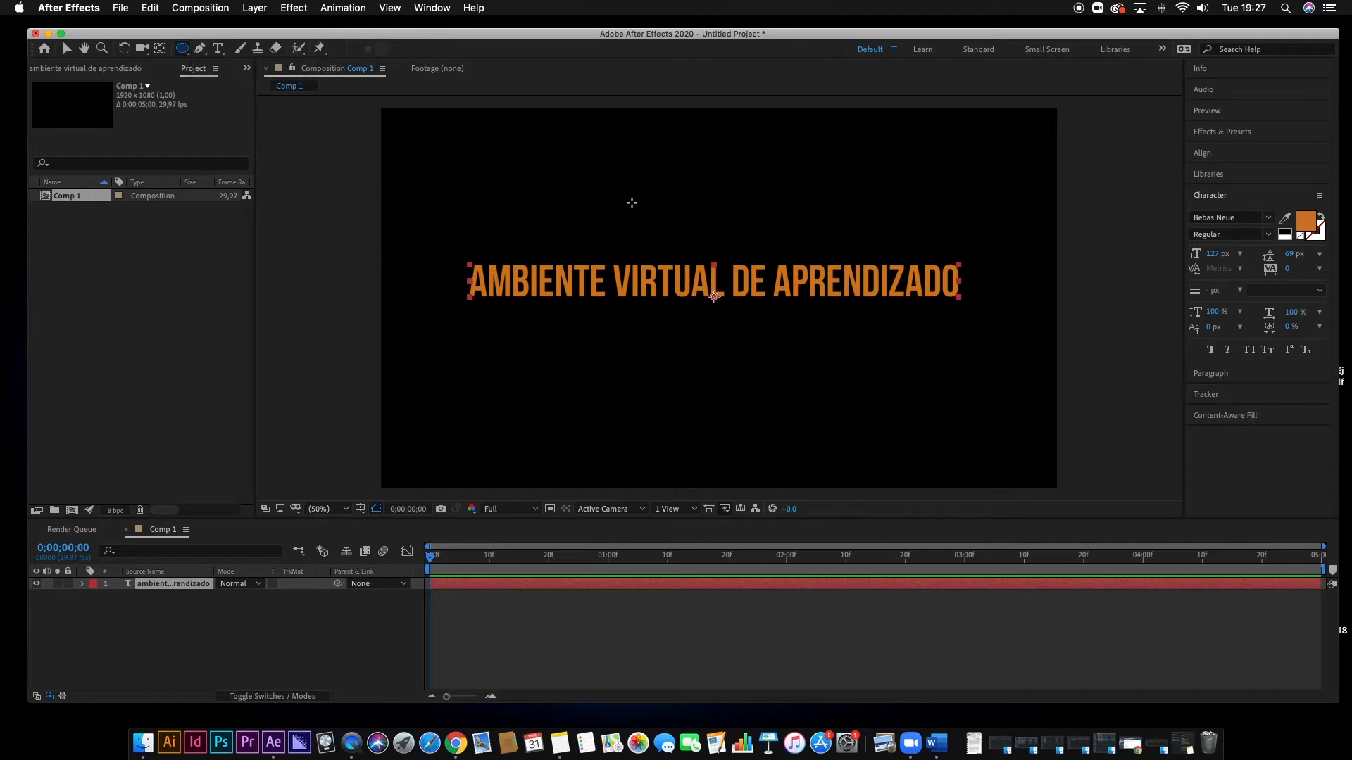
drag(631, 195, 794, 365)
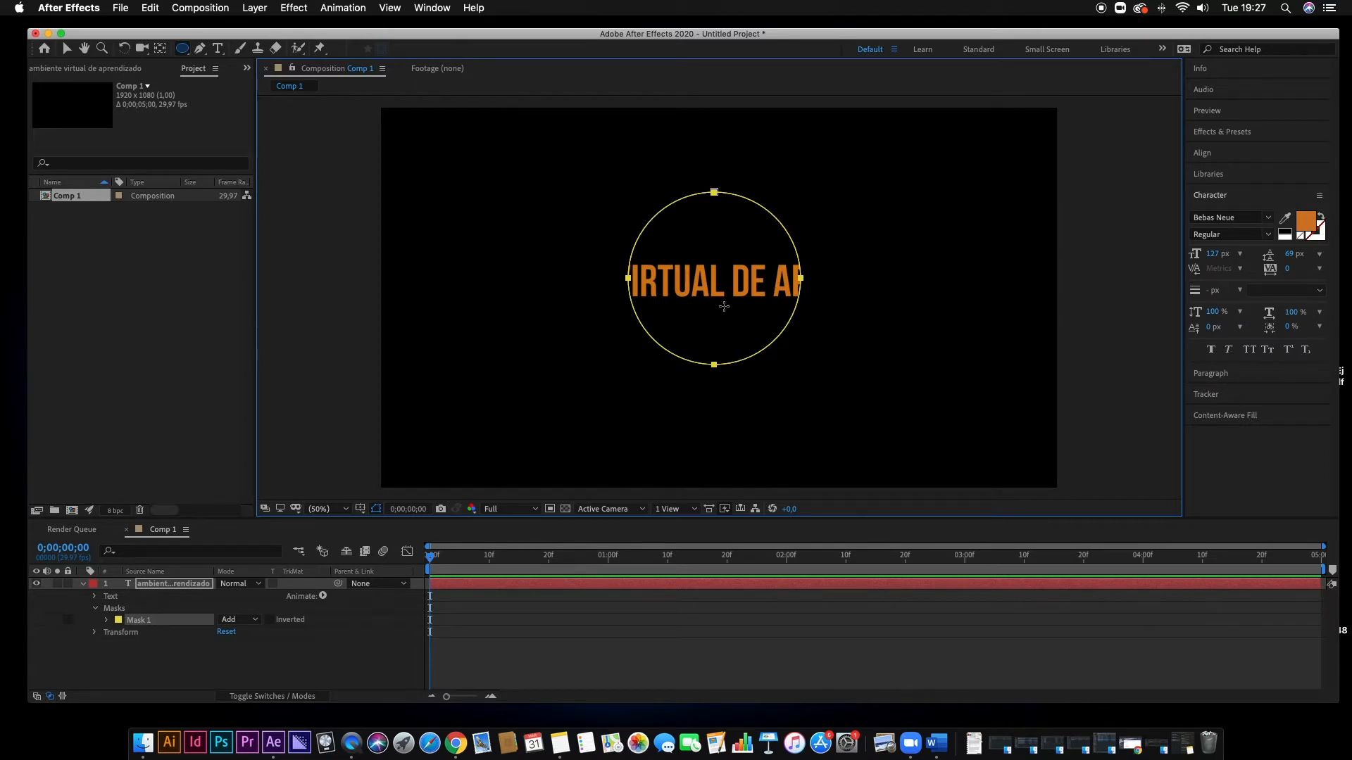
- Expand Mask 1's properties on the text layer, enlarge the timeline area and select Mask Path
click(121, 609)
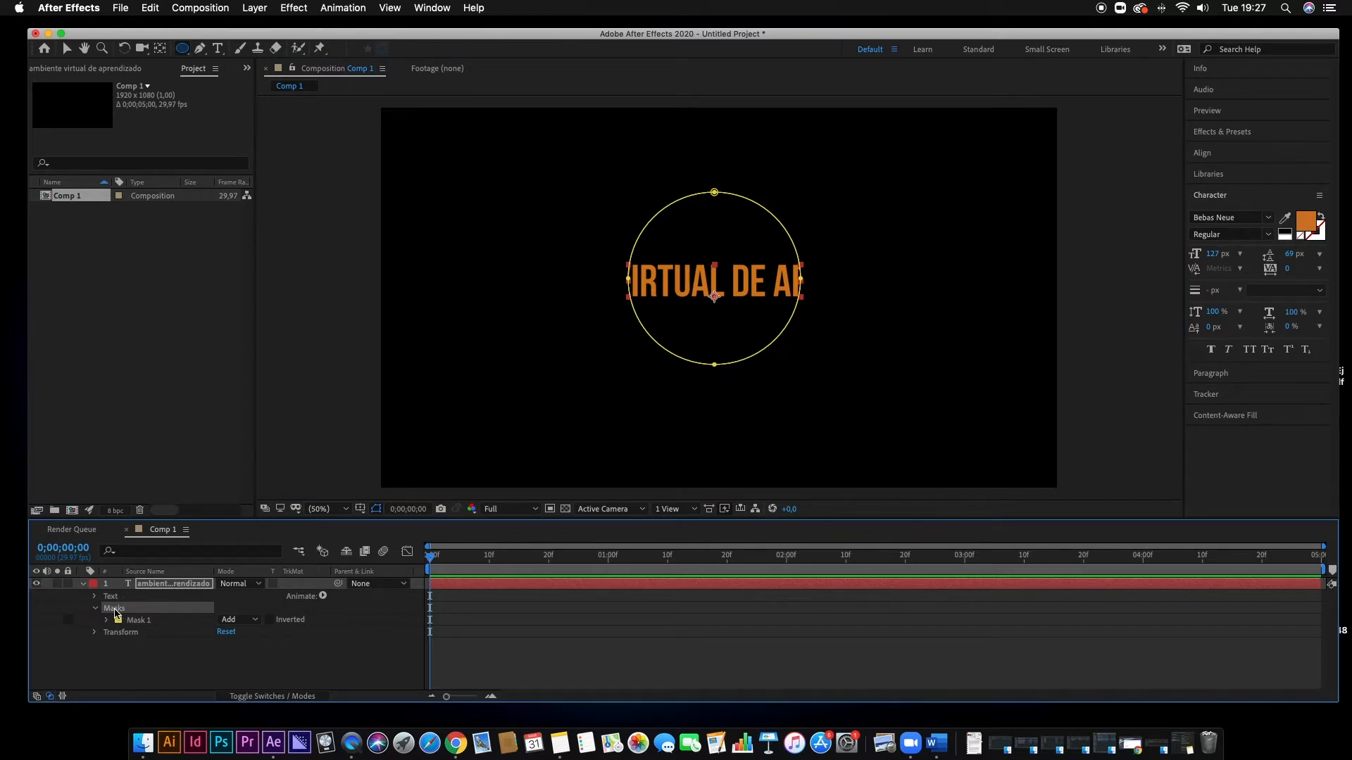
click(139, 621)
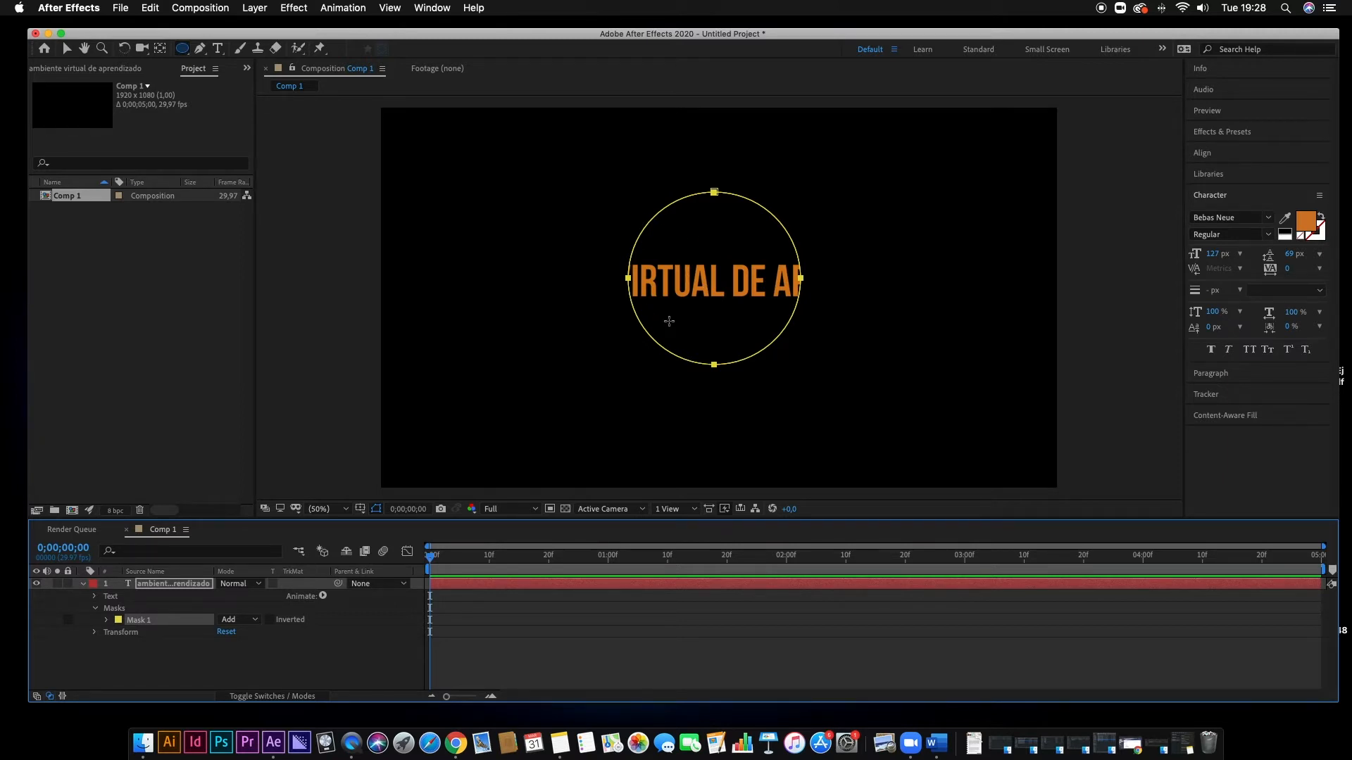
click(107, 622)
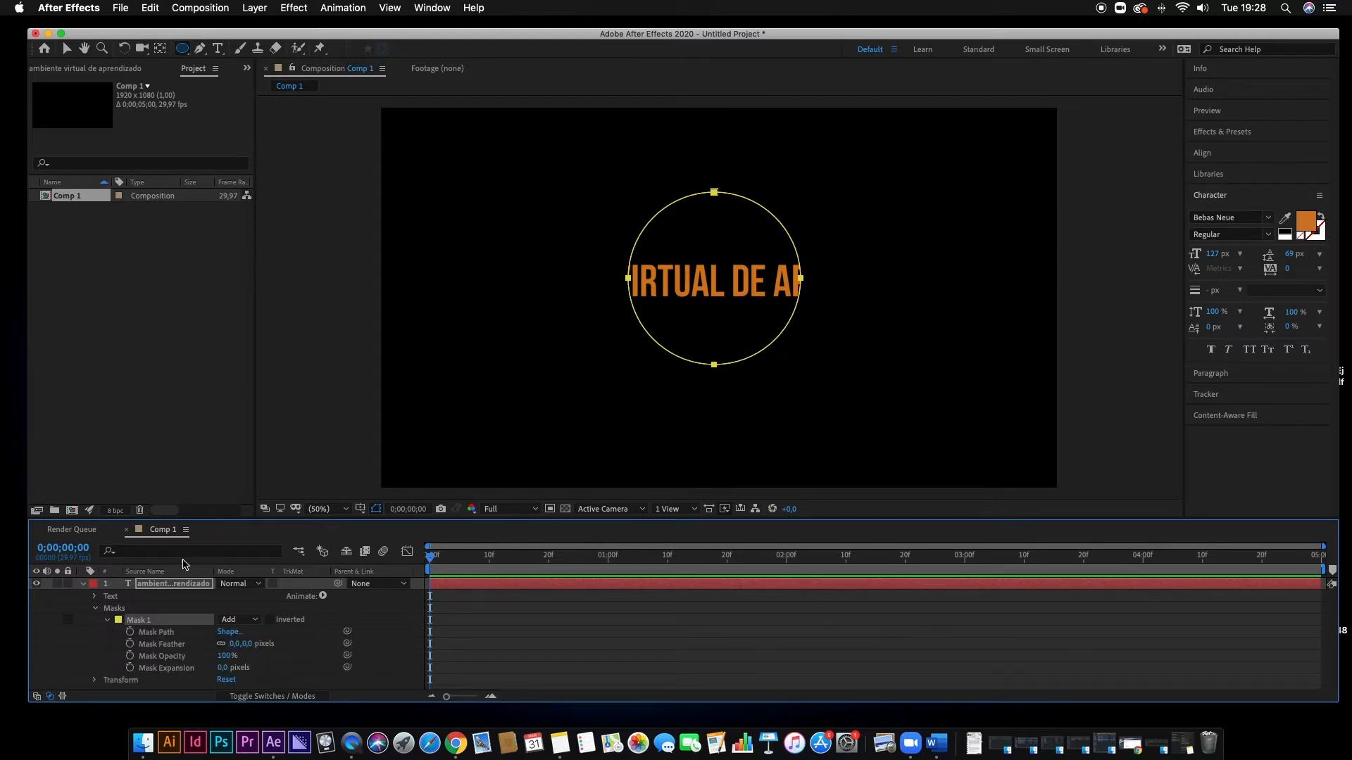
drag(232, 519, 232, 475)
click(162, 589)
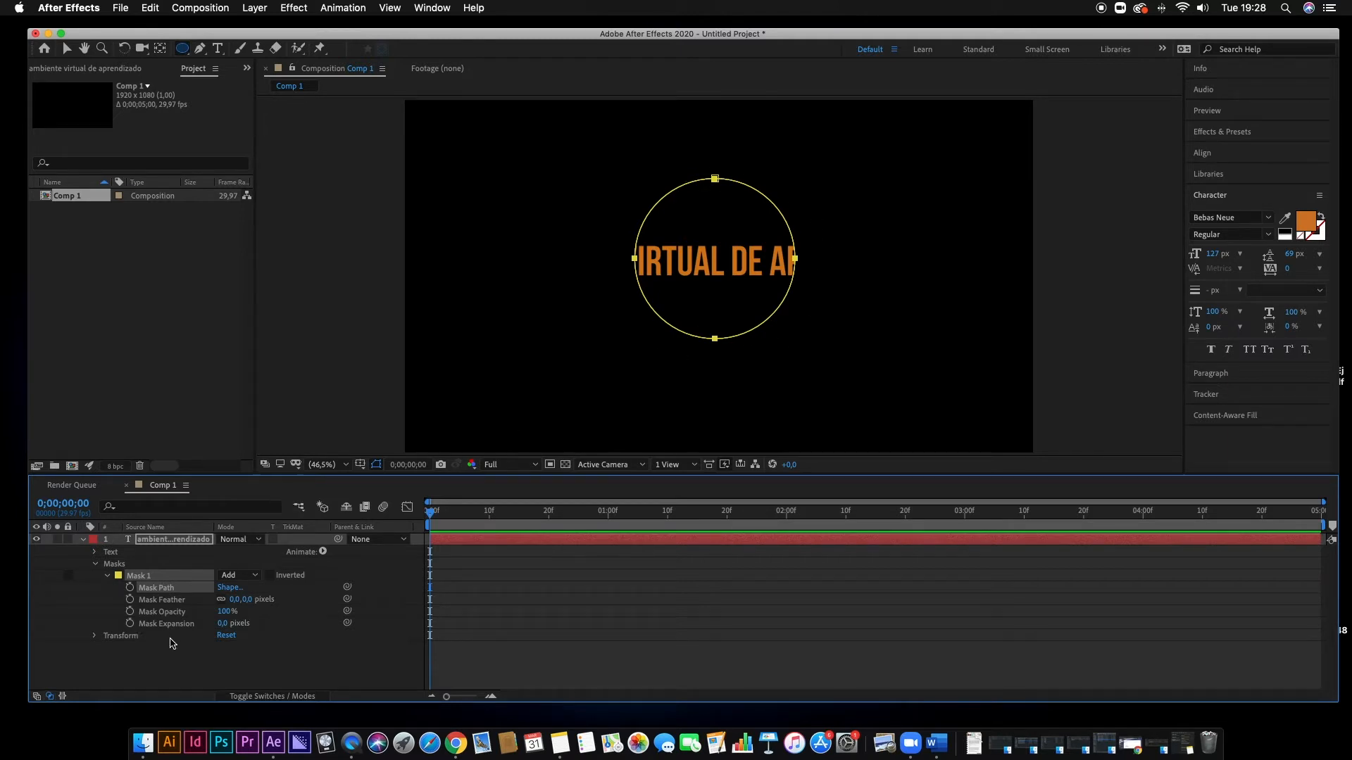
- Raise Mask 1's feather to 152 pixels to soften the mask edge
click(158, 603)
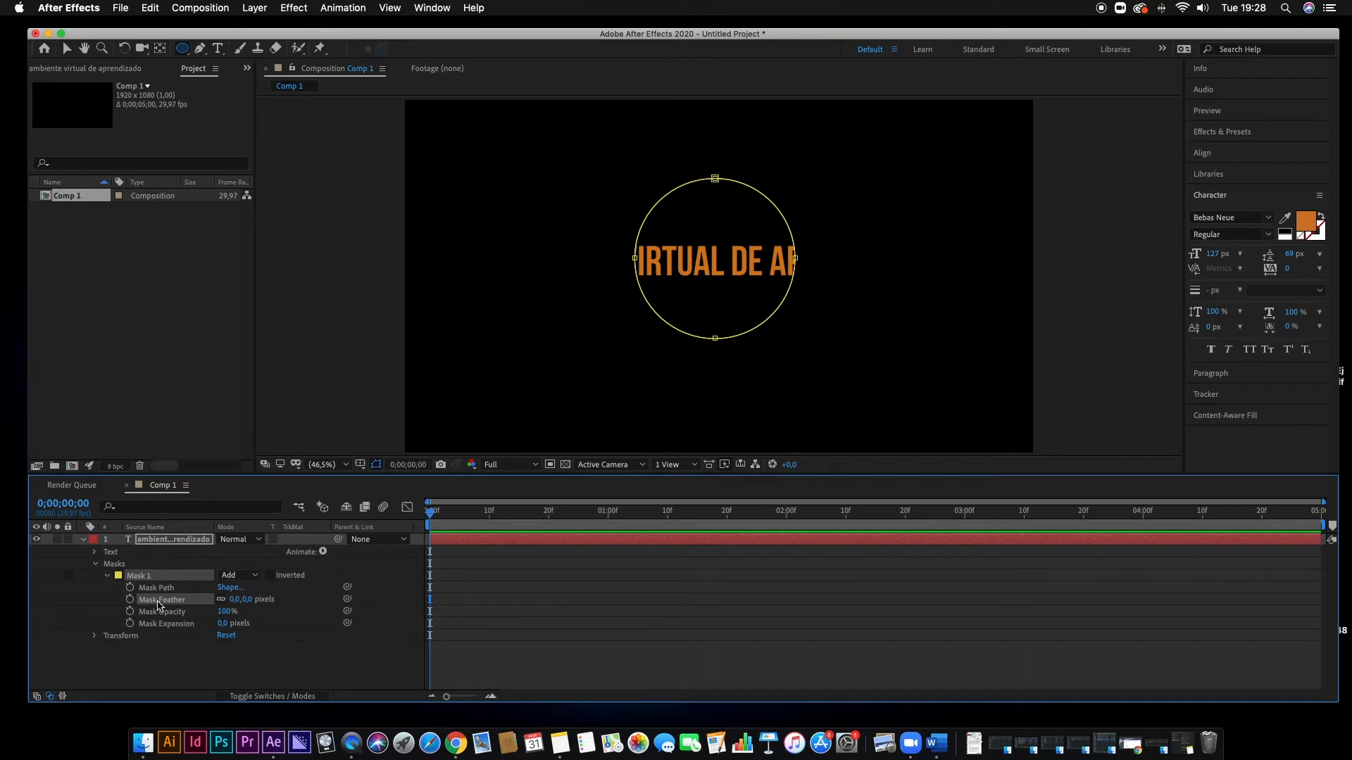
click(248, 600)
text(150)
key(Return)
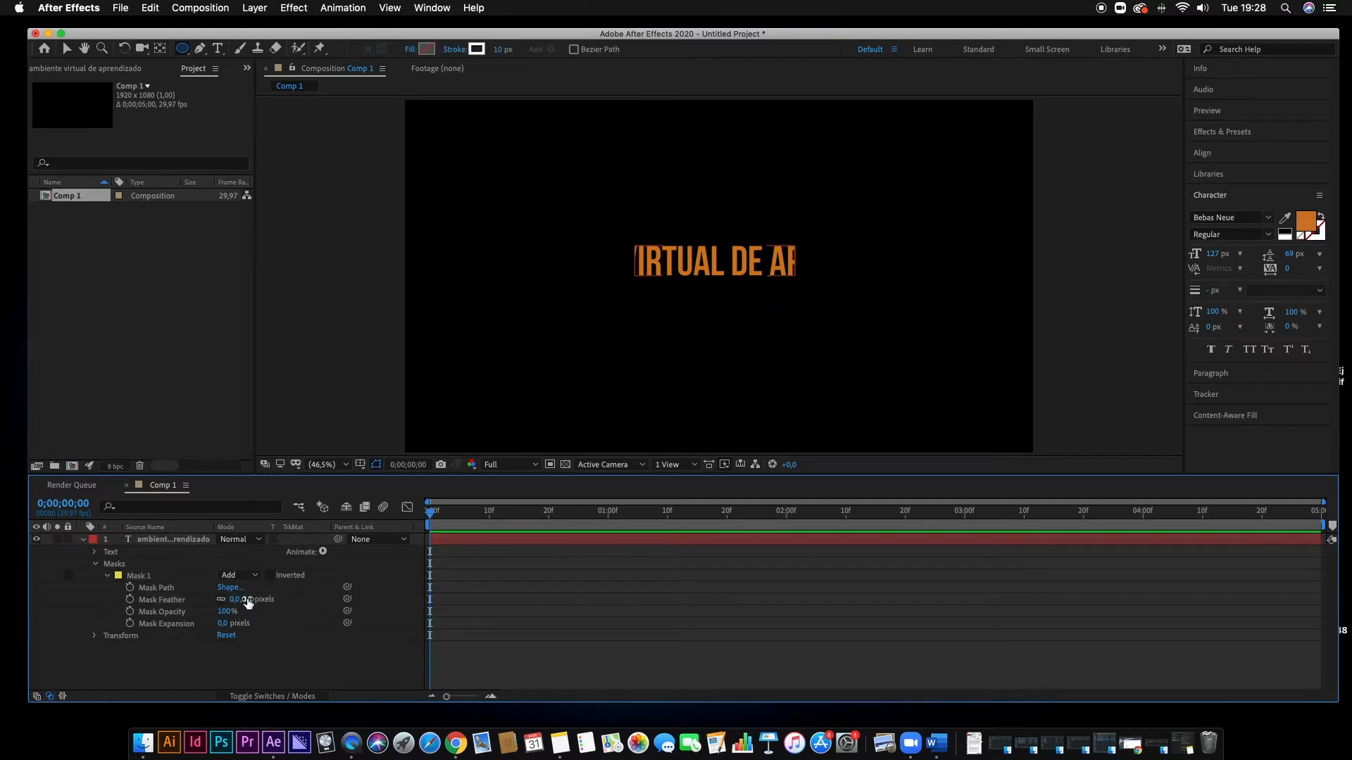
click(259, 599)
drag(259, 599, 356, 601)
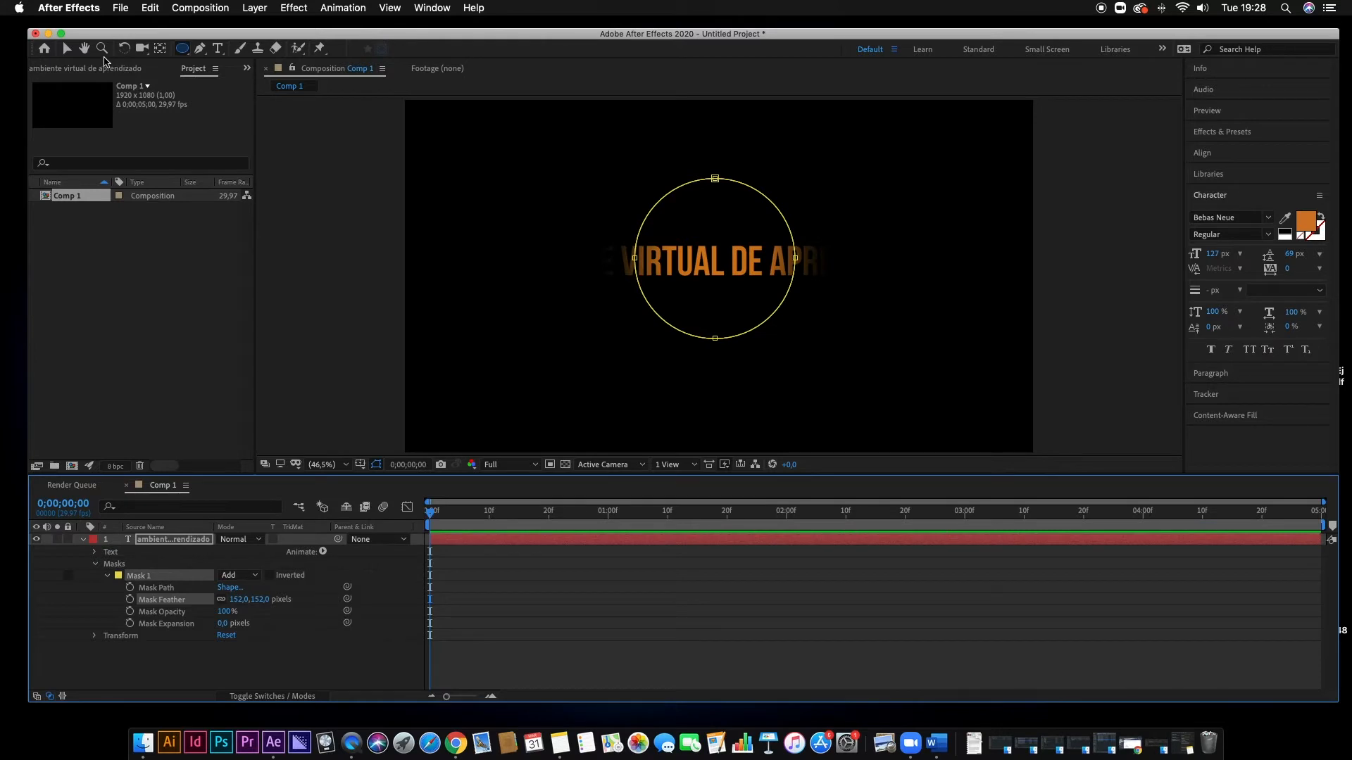
- Undo the last changes with the mask deselected and set Mask 1's feather to 0 pixels
click(67, 49)
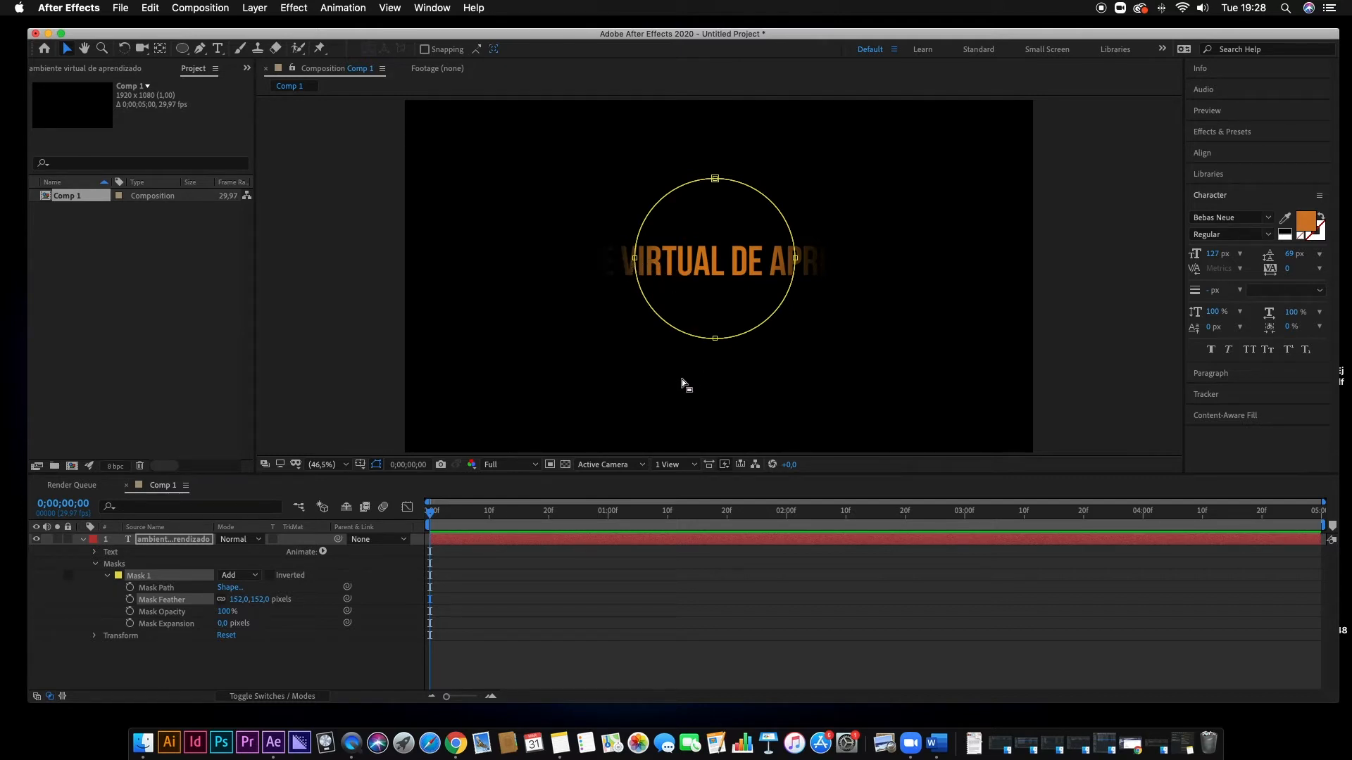
click(682, 668)
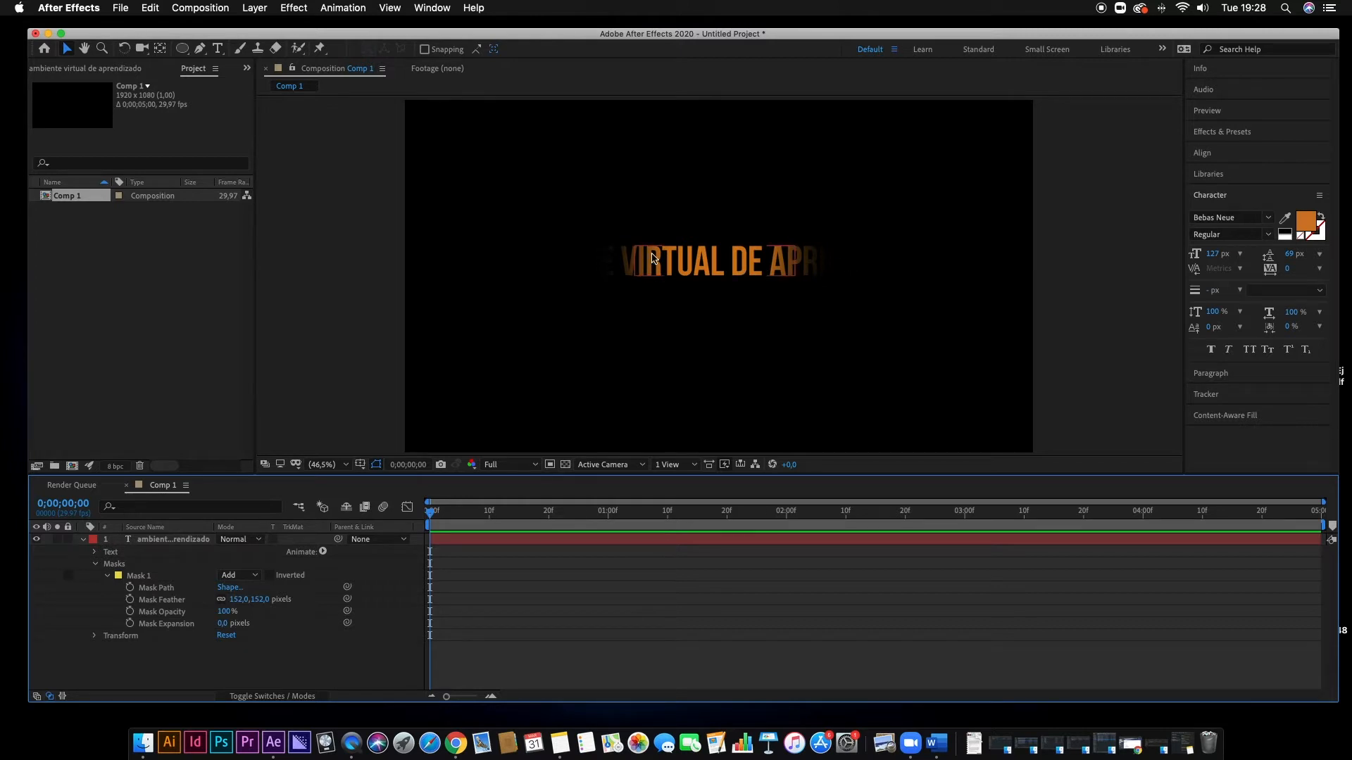
key(super+z)
key(super+z)
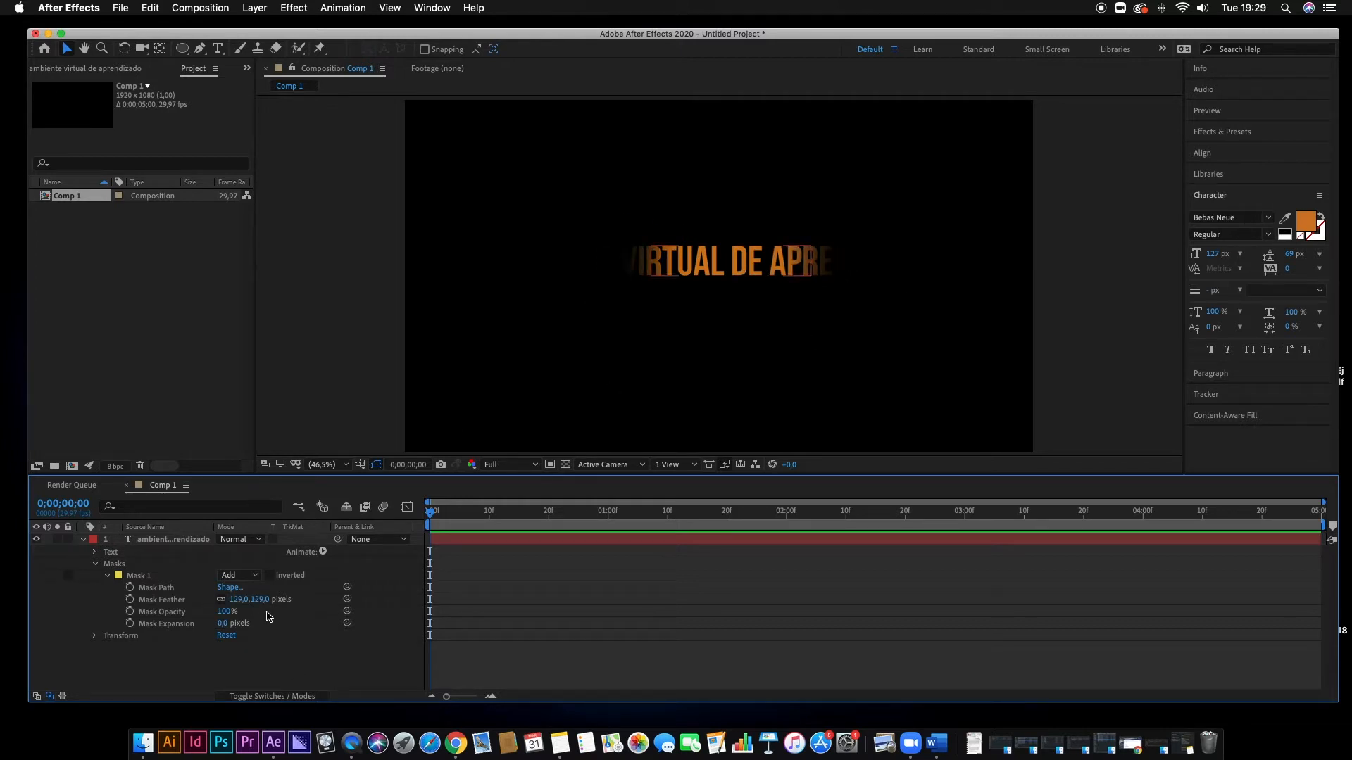
click(262, 599)
text(0)
key(Return)
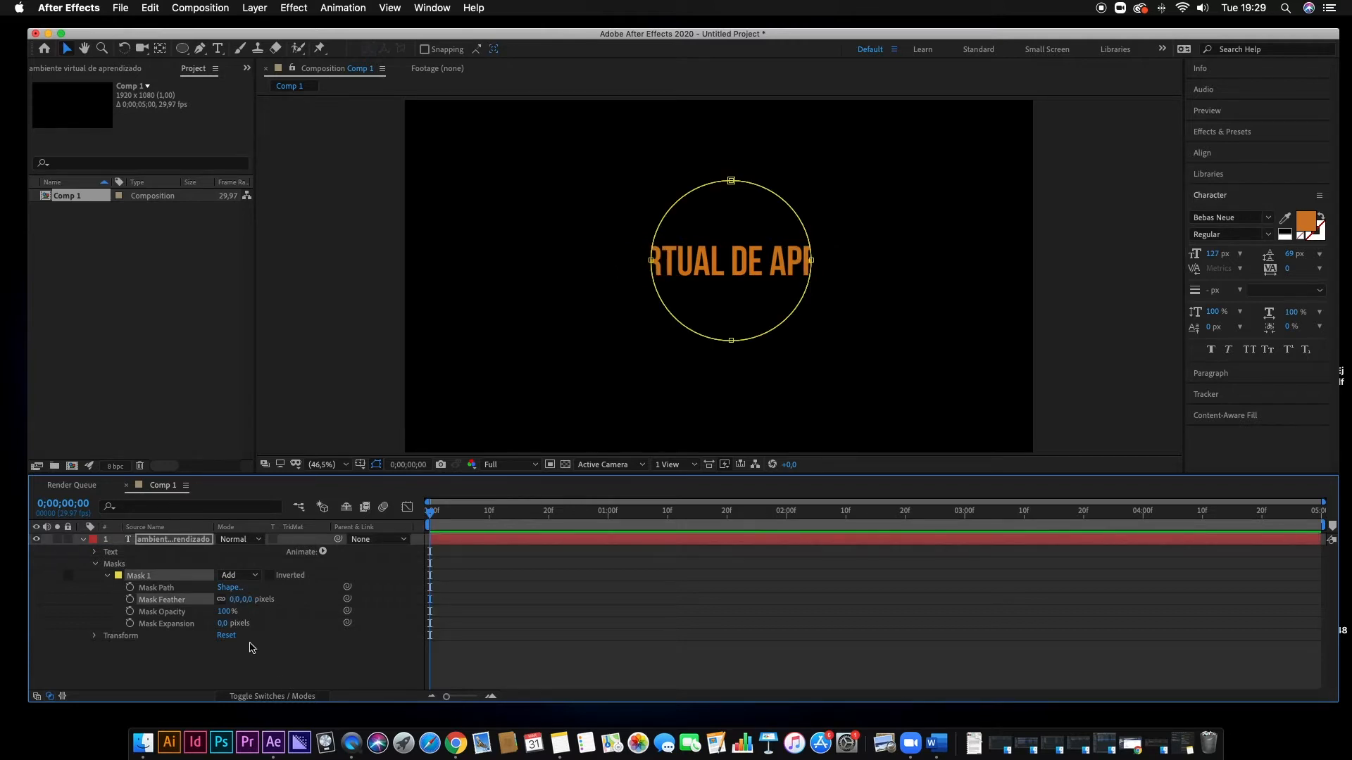
- Lower Mask 1's opacity to 50% and restore it to 100%
click(227, 613)
drag(225, 616, 193, 613)
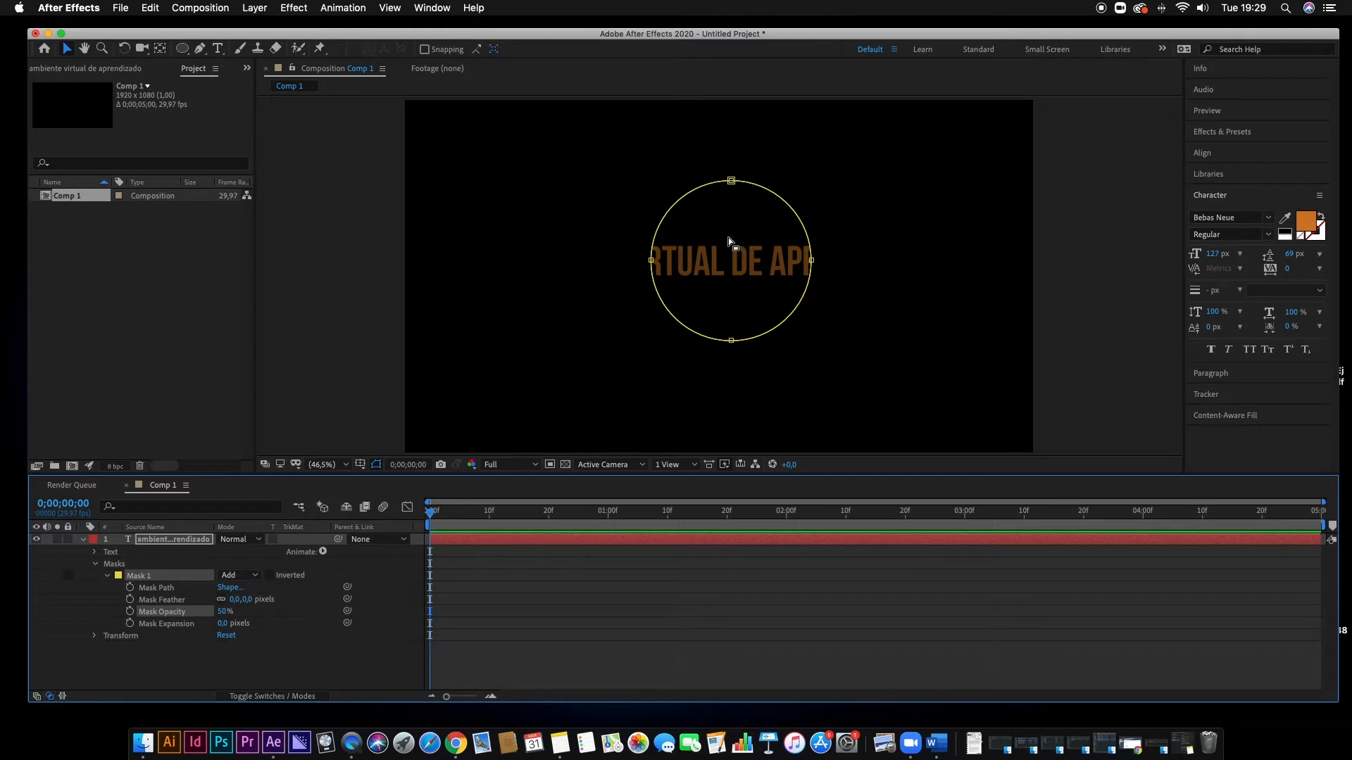
drag(225, 611, 319, 610)
drag(227, 611, 392, 612)
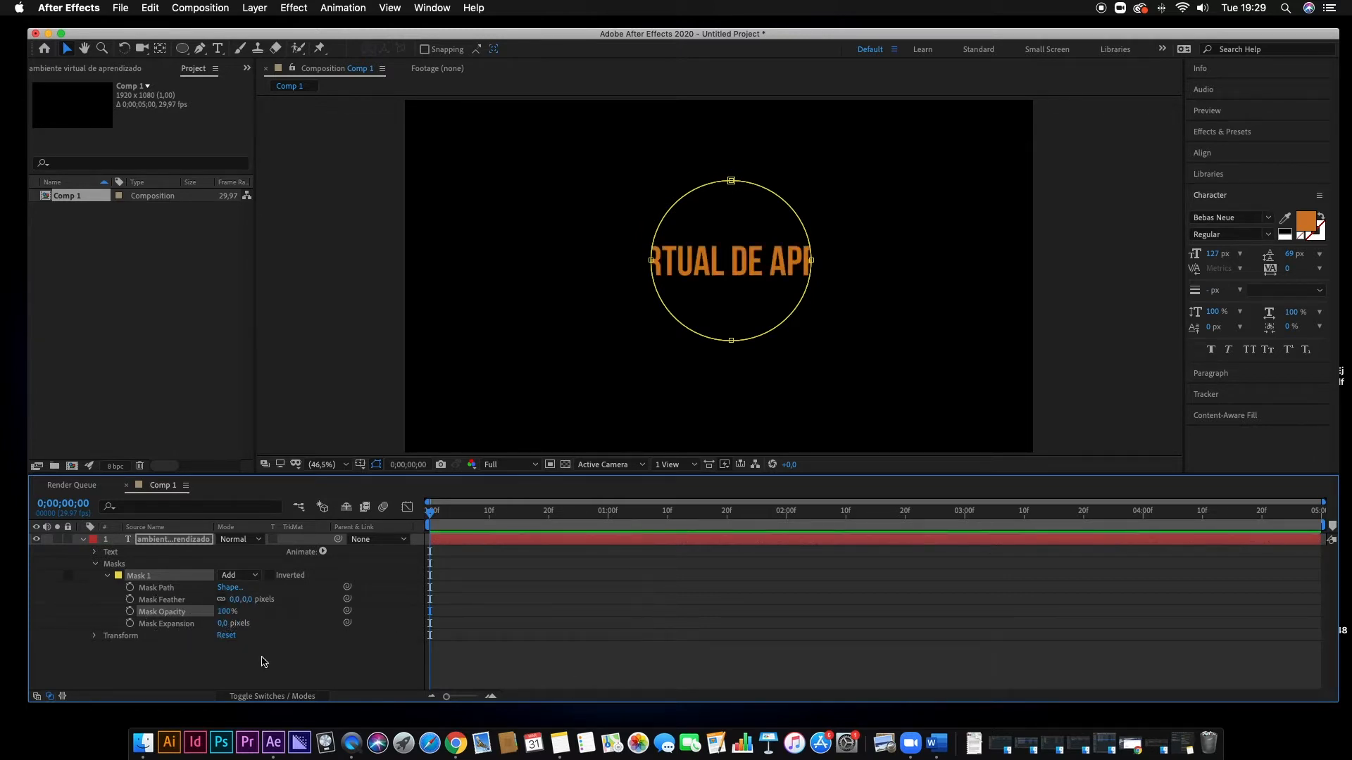
- Raise Mask 1's expansion to 143 pixels and reset it to 0 pixels
click(172, 624)
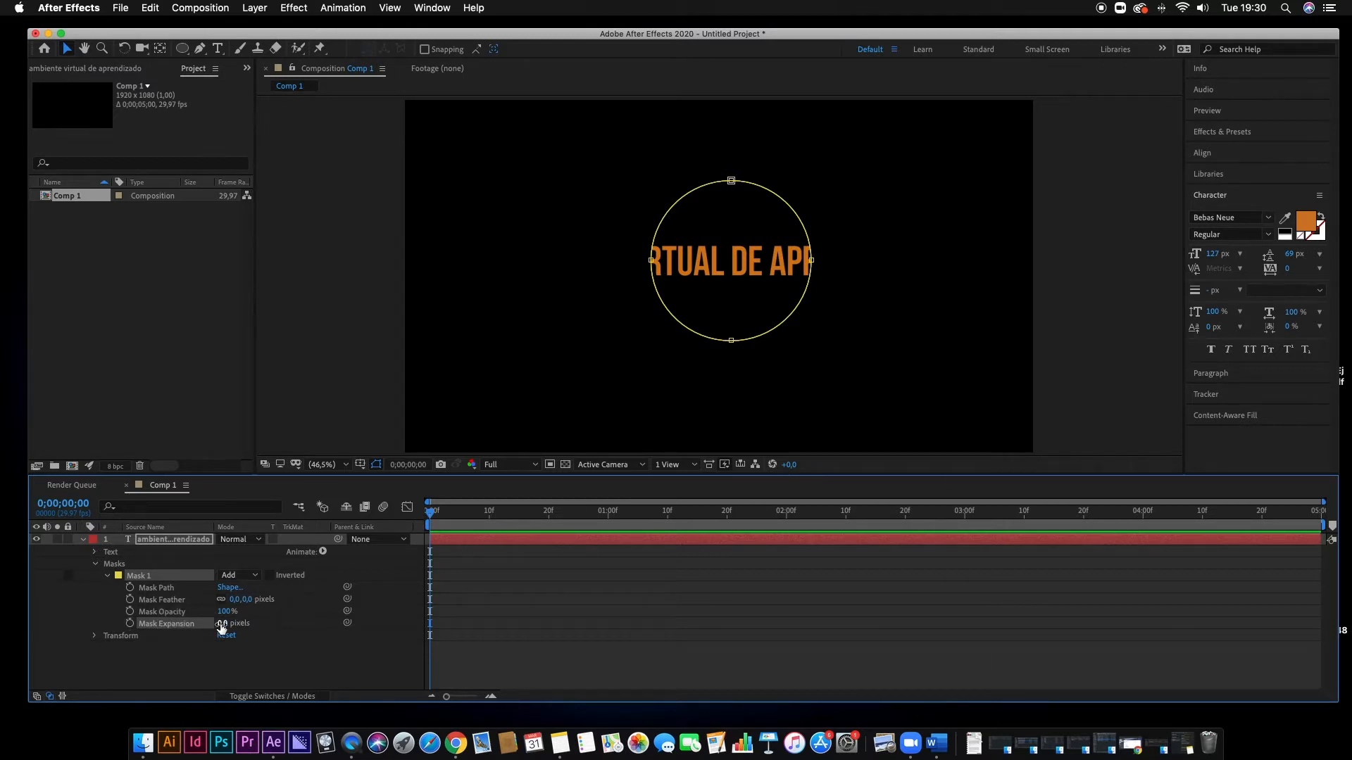
drag(223, 626, 327, 627)
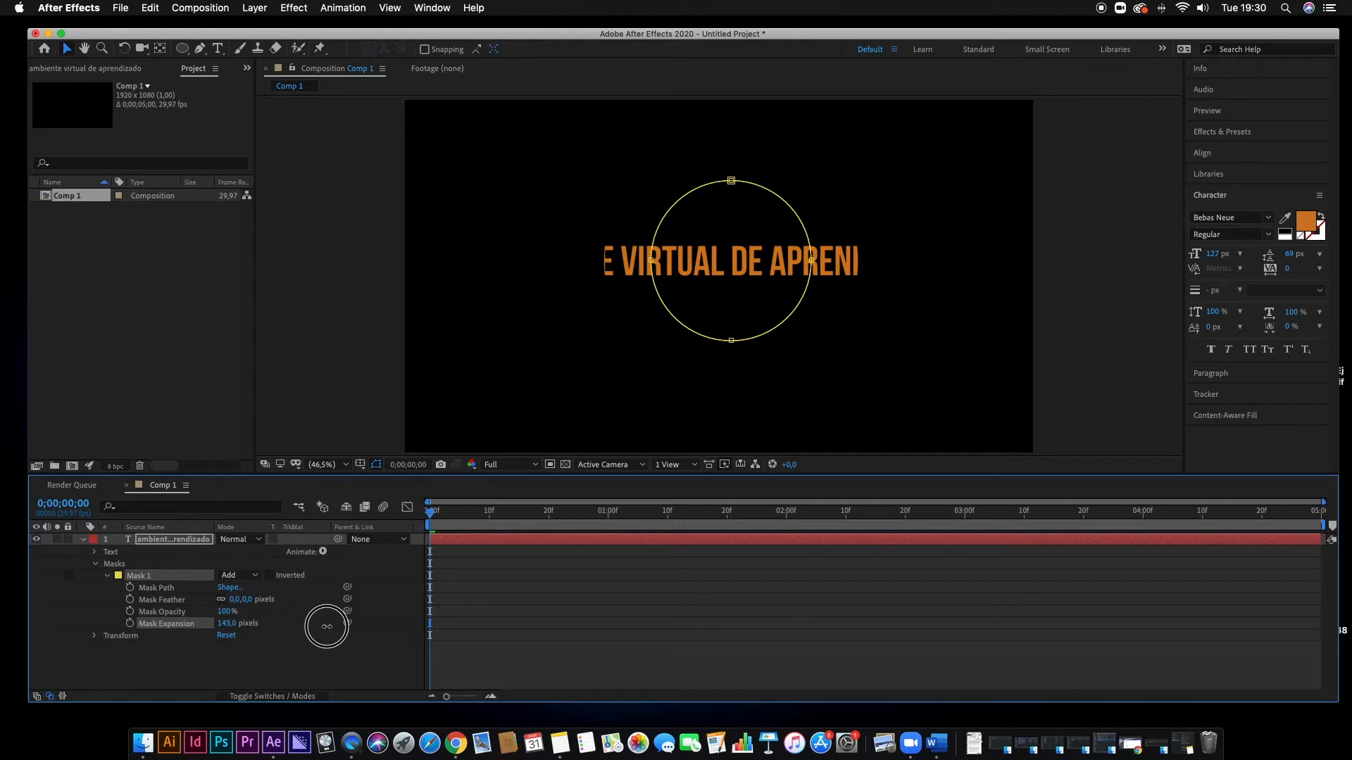
drag(326, 627, 211, 625)
click(227, 626)
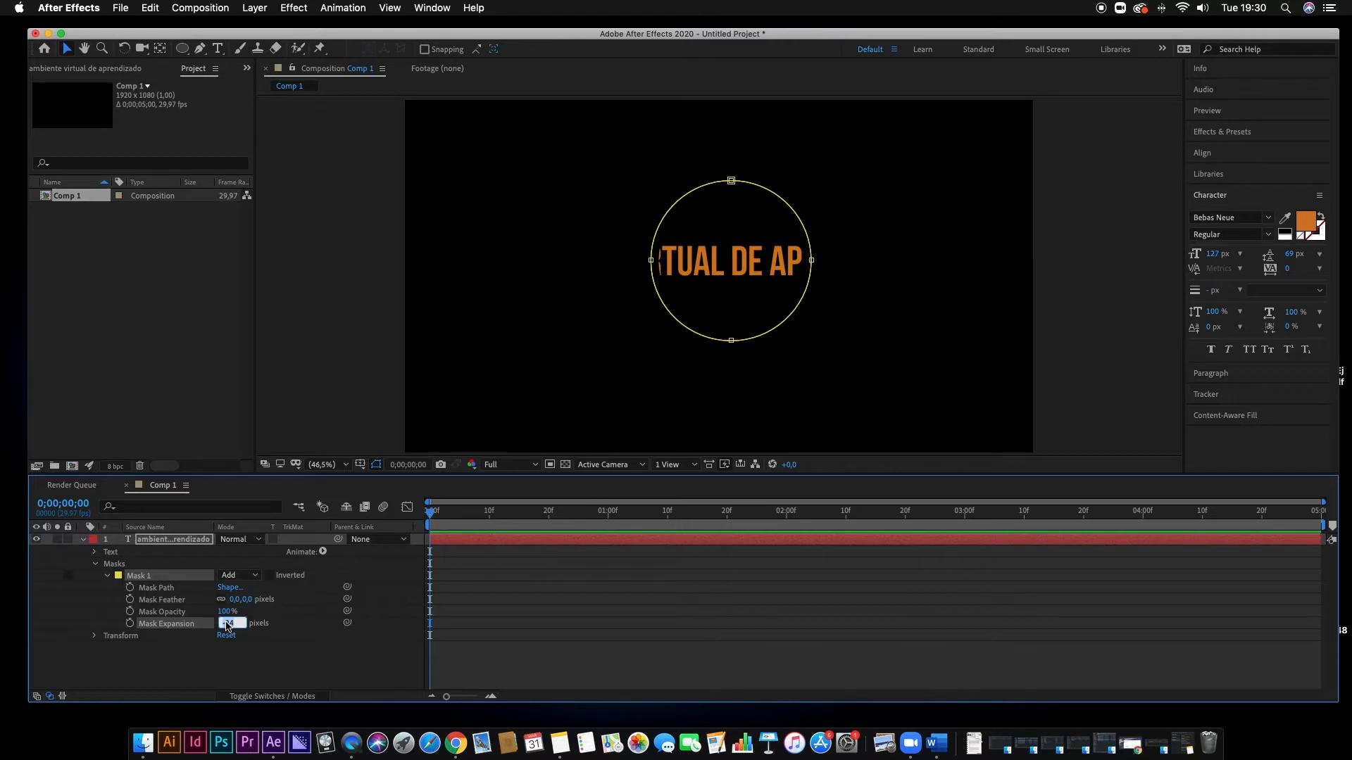
text(0)
key(Return)
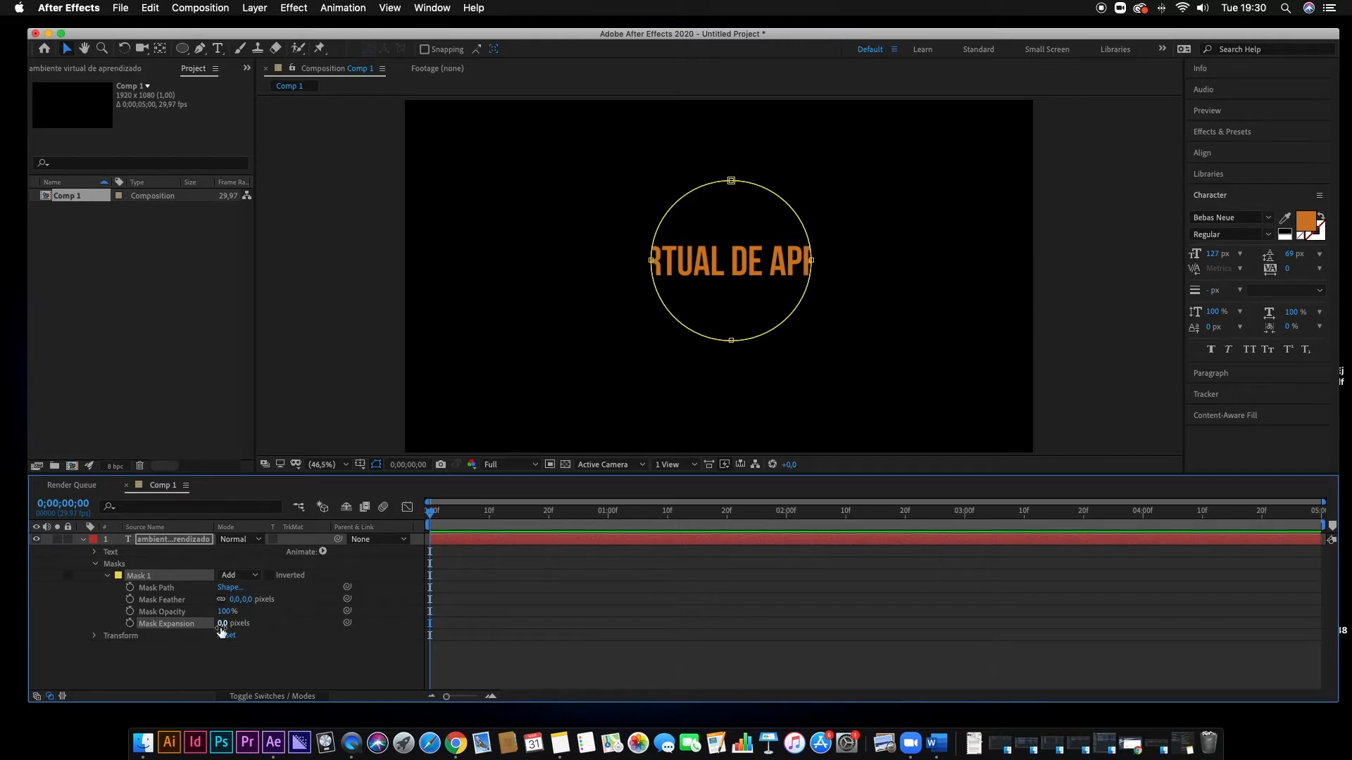
- Slightly shrink the circular mask and move it over the start of the text, with a Mask Path keyframe at 0;00;00;10
click(172, 589)
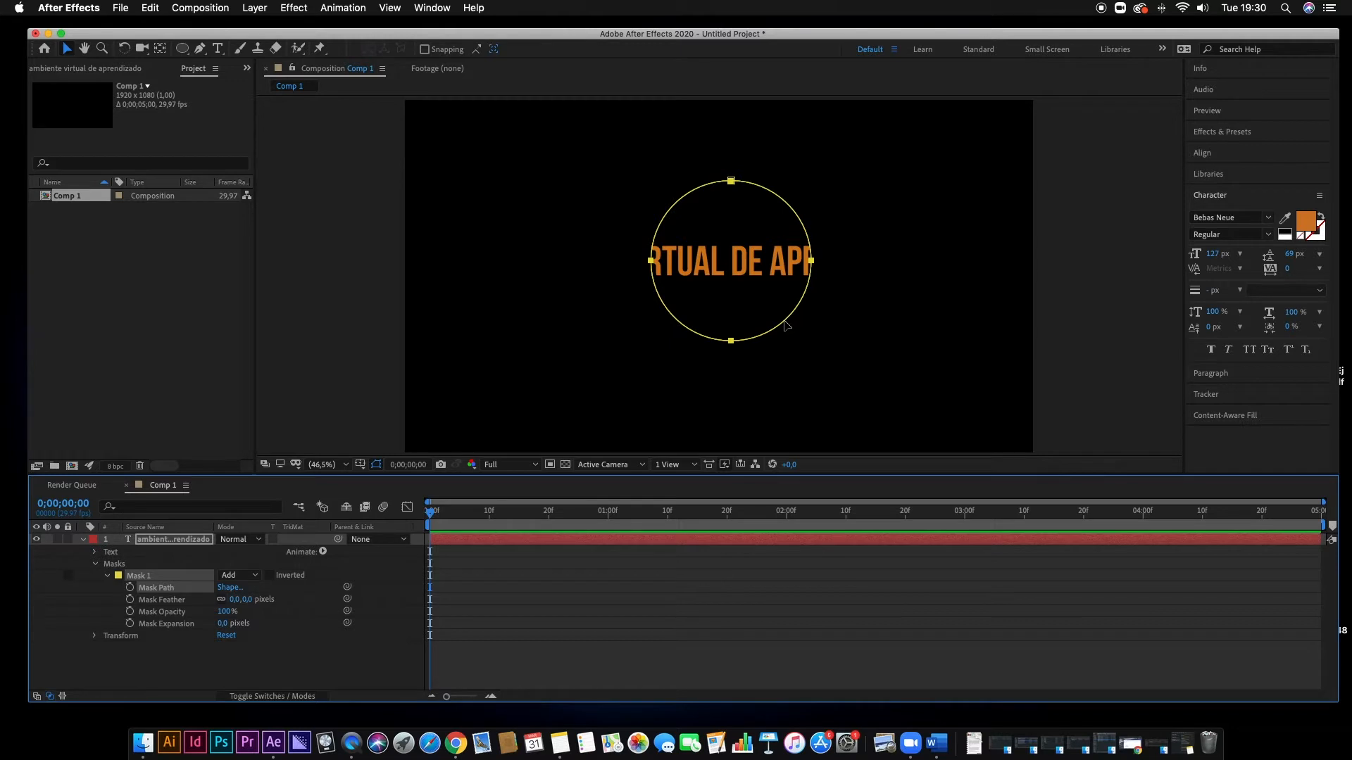
double_click(787, 325)
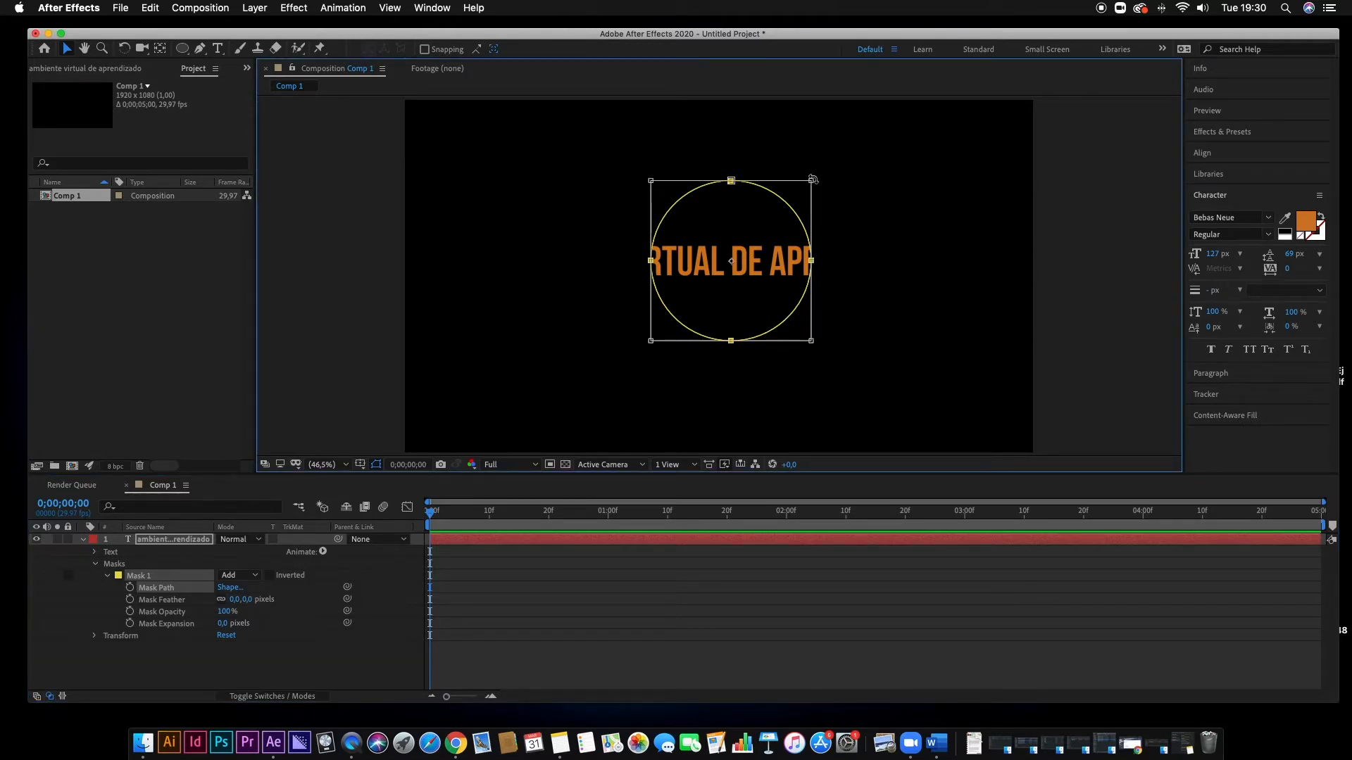
drag(812, 179, 566, 211)
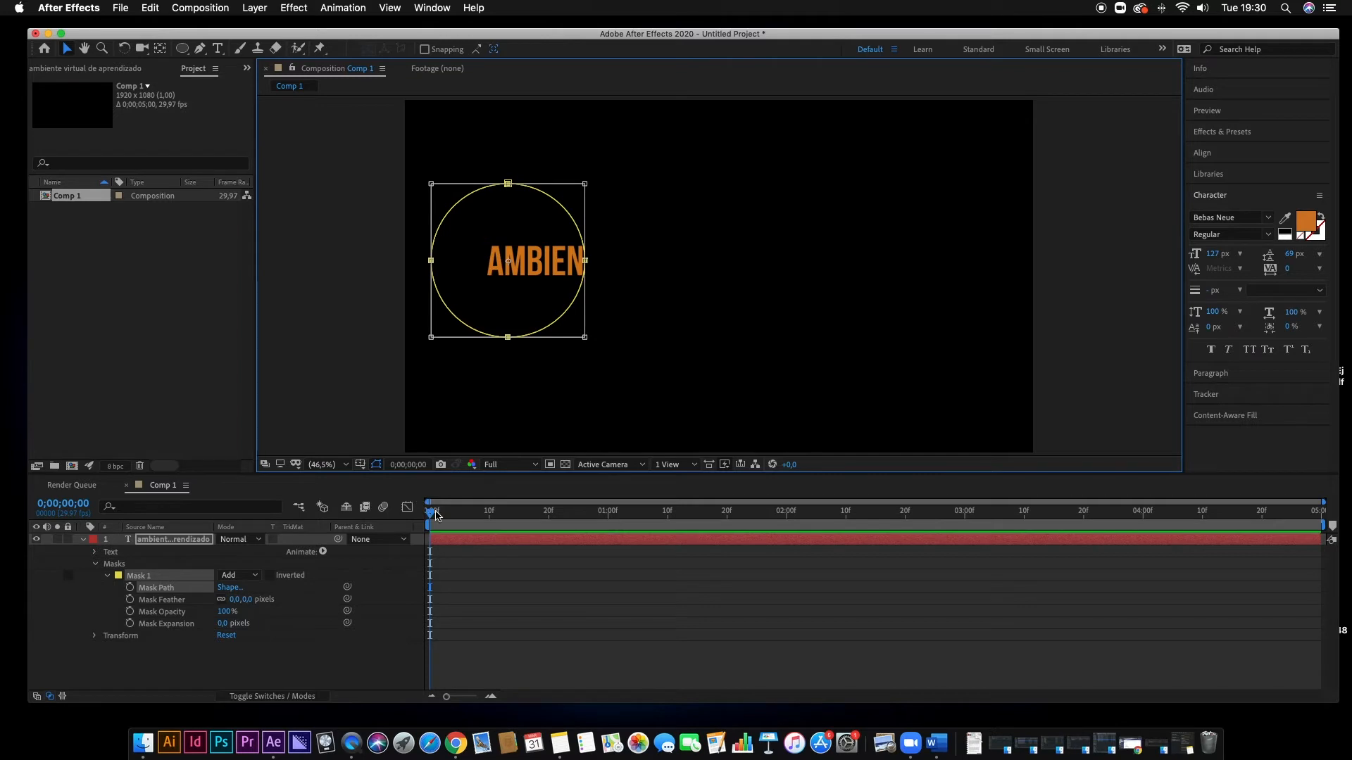
key(shift+Page_Down)
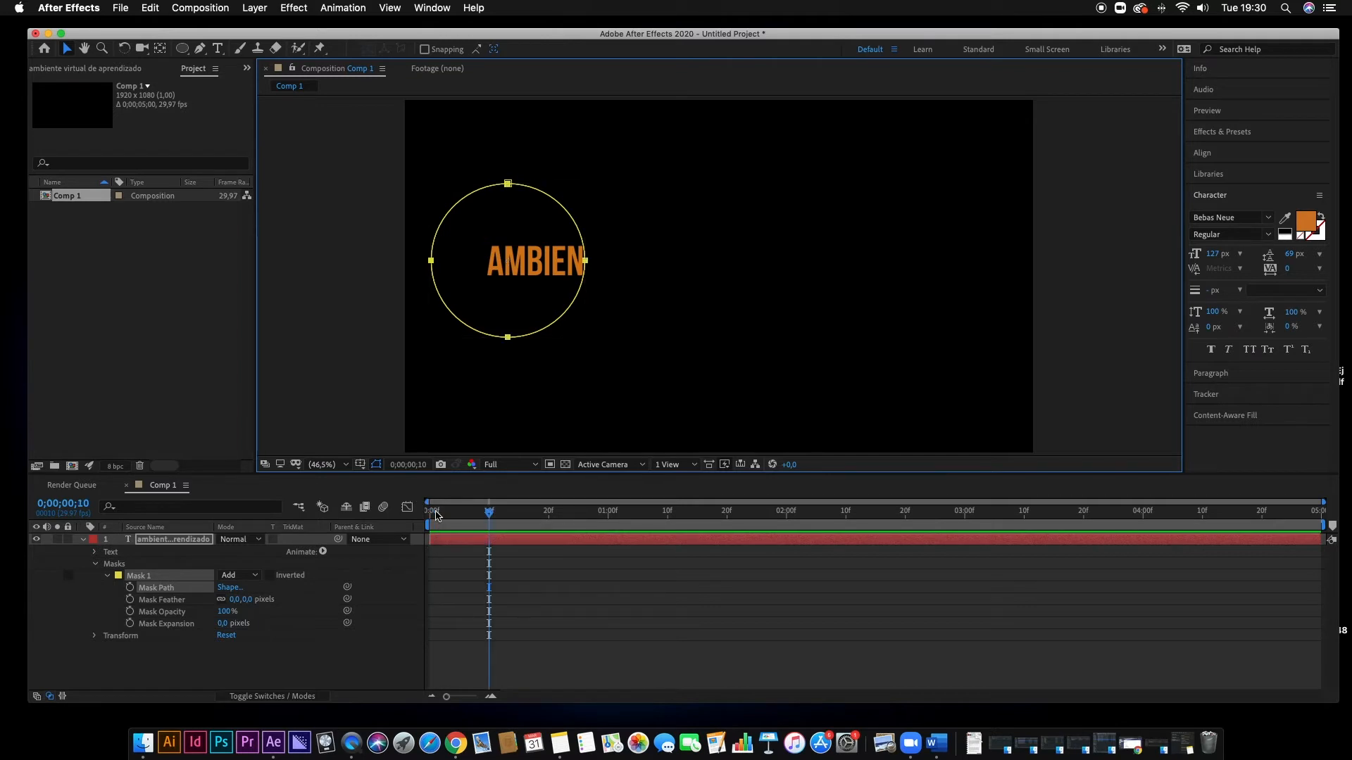
click(130, 589)
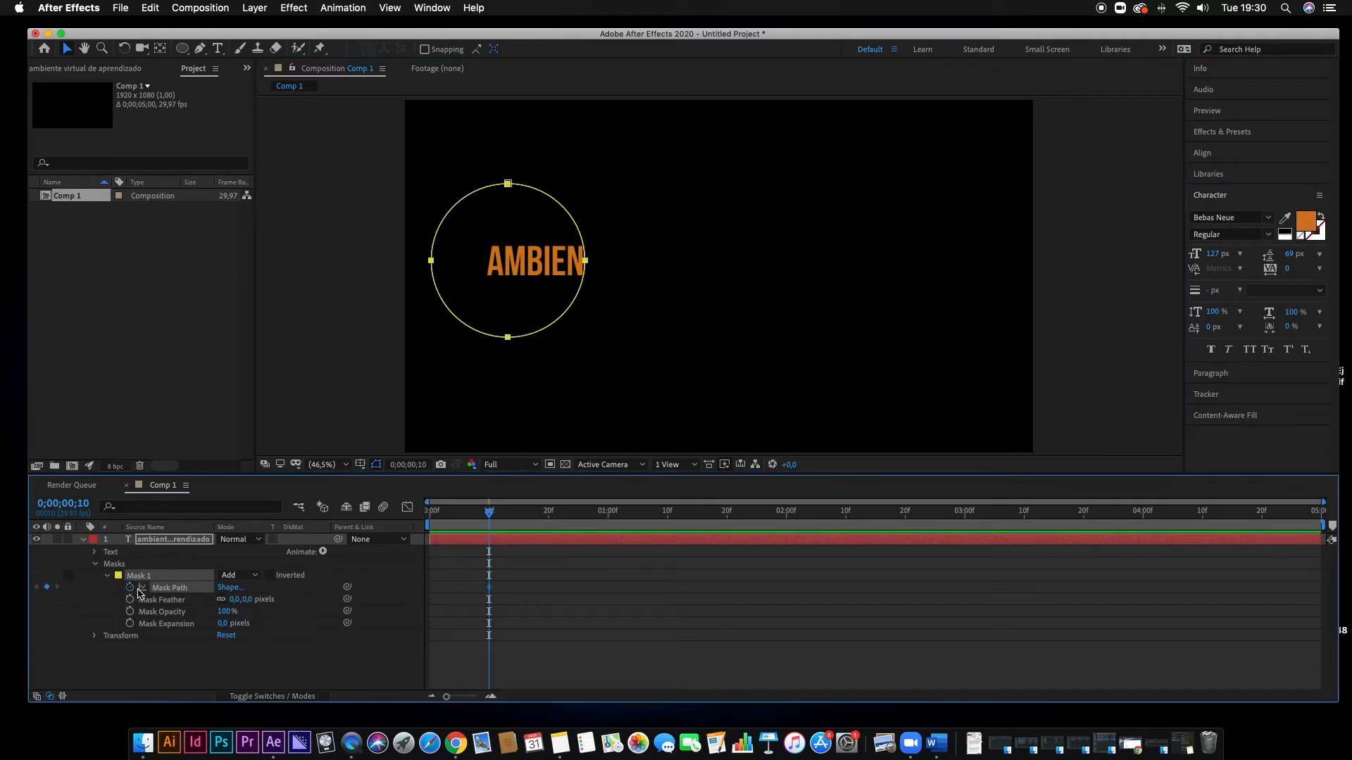
- Move the circular mask over the end of the text at 0;00;01;00 to add a second Mask Path keyframe
double_click(541, 334)
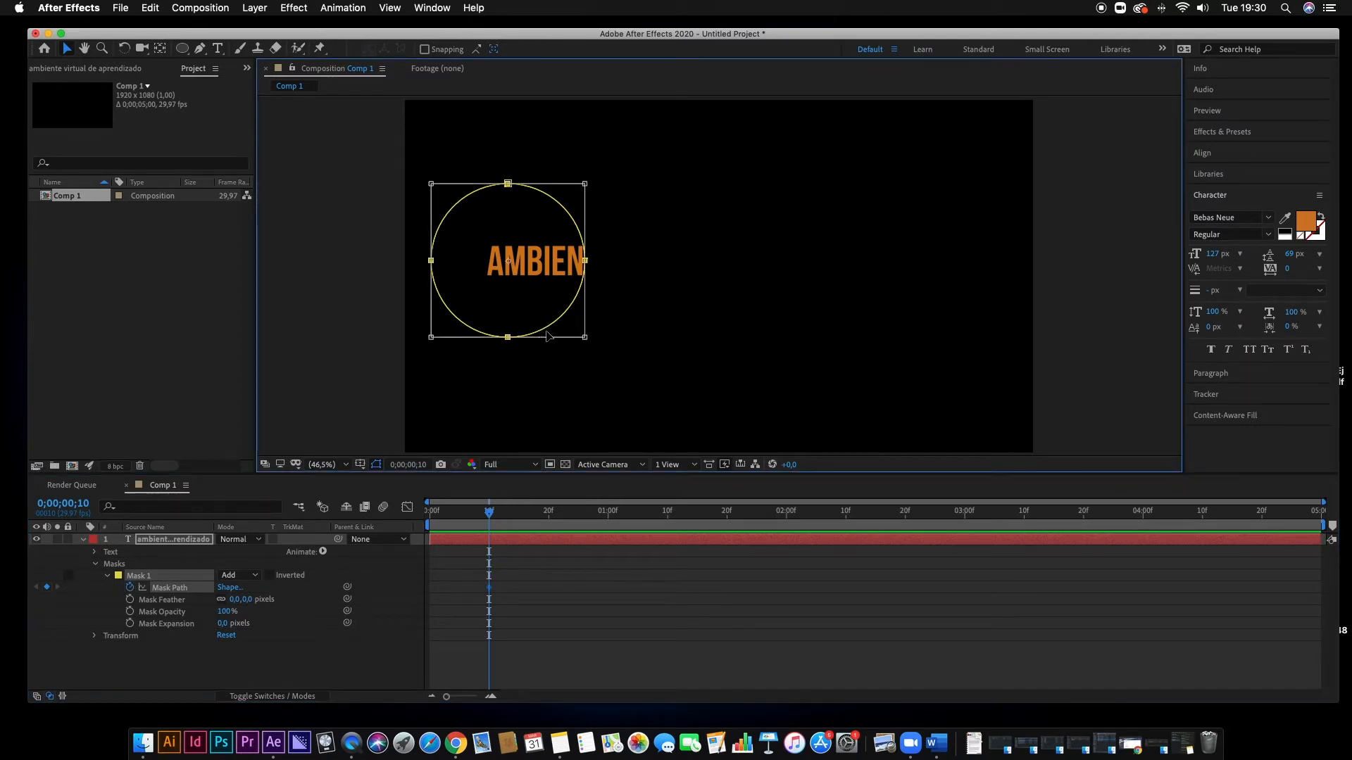
drag(492, 517, 605, 515)
double_click(542, 327)
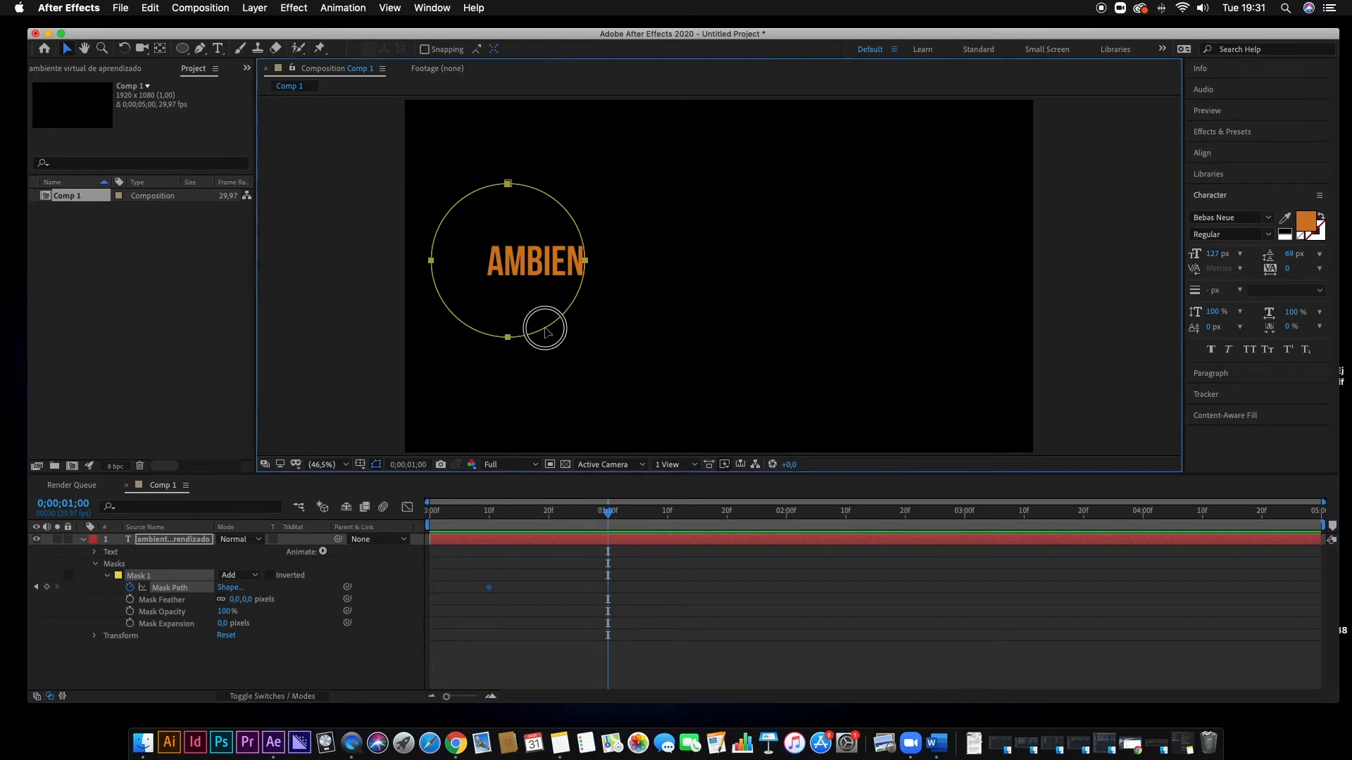
drag(543, 327, 937, 337)
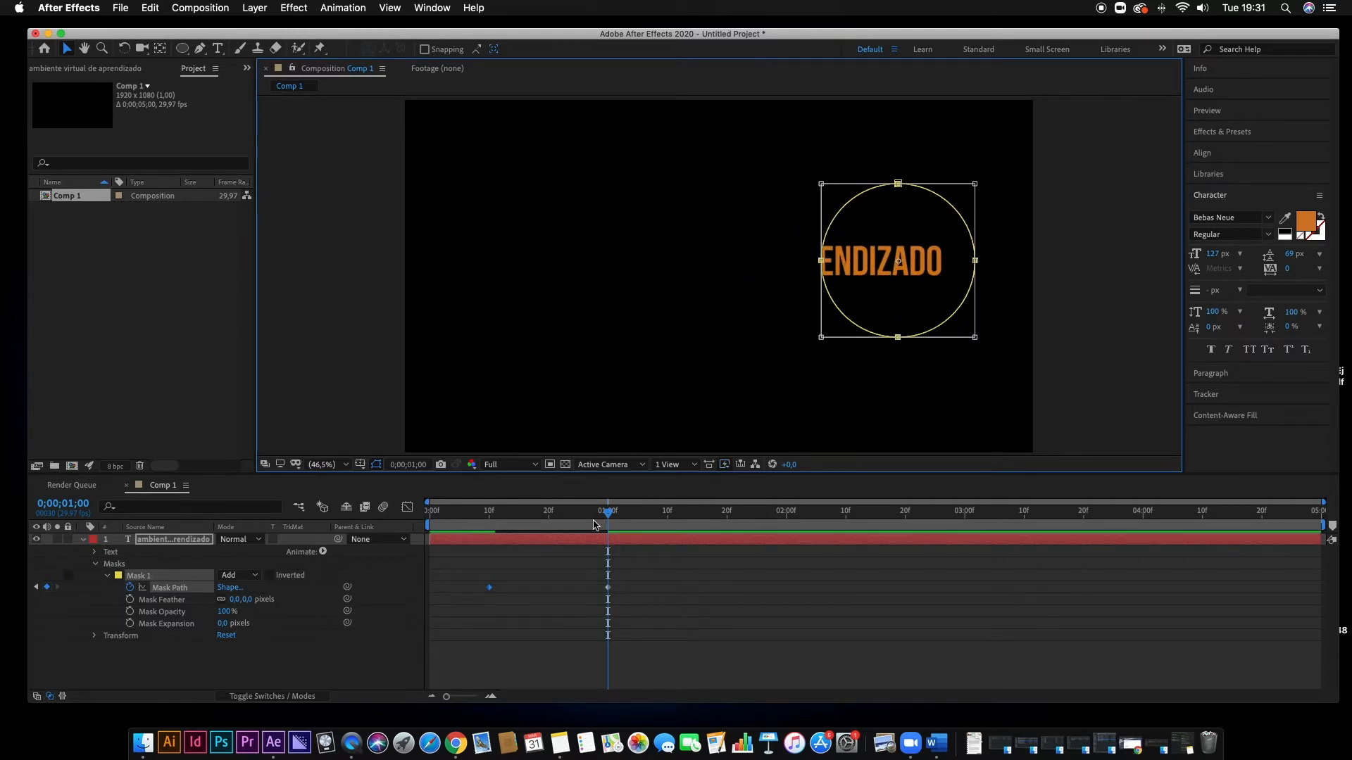
- Shorten the work area so it ends just after 0;00;01;20, past the second Mask Path keyframe
mouse_move(610, 516)
mouse_down()
mouse_move(490, 516)
mouse_move(608, 518)
mouse_up()
drag(1331, 525, 734, 526)
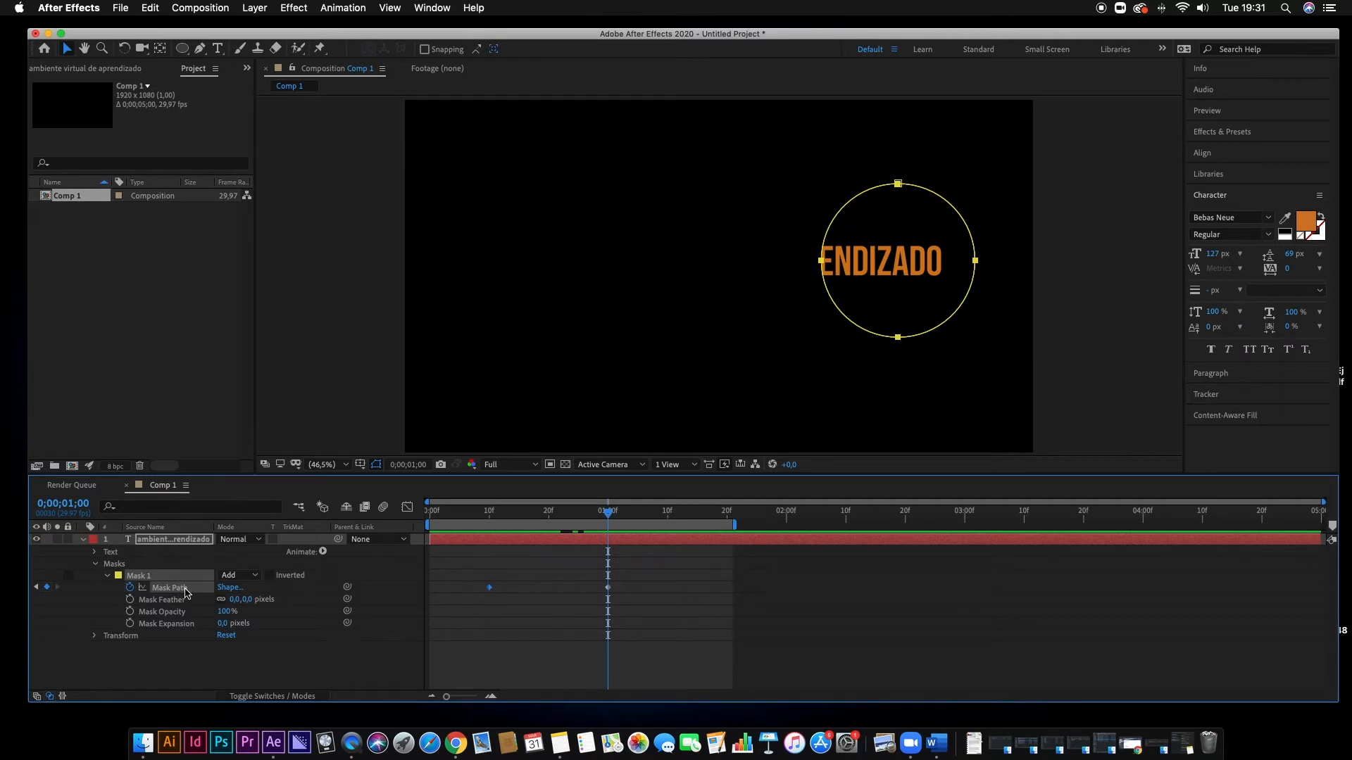
- Activate the Pen tool and replace it with the Star tool from the shape tools
click(200, 49)
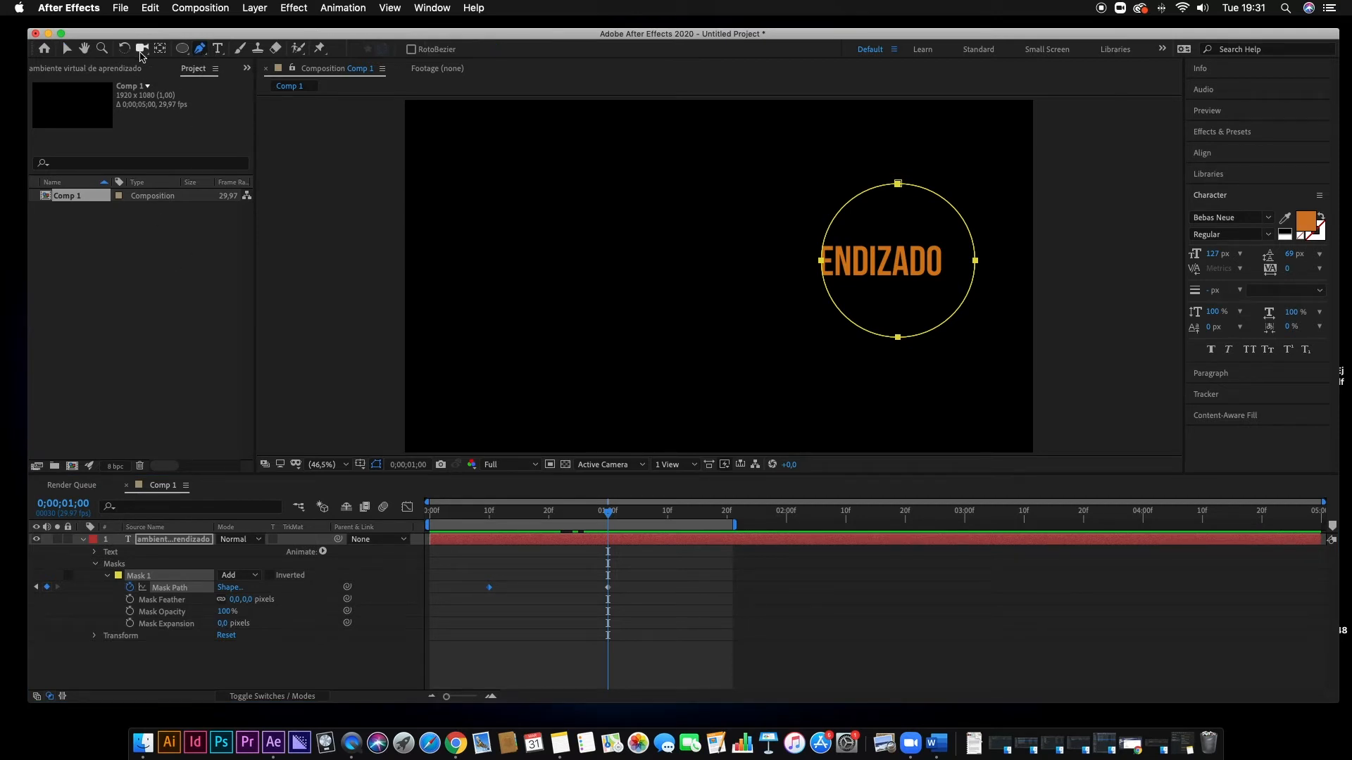
click(184, 51)
drag(183, 51, 246, 112)
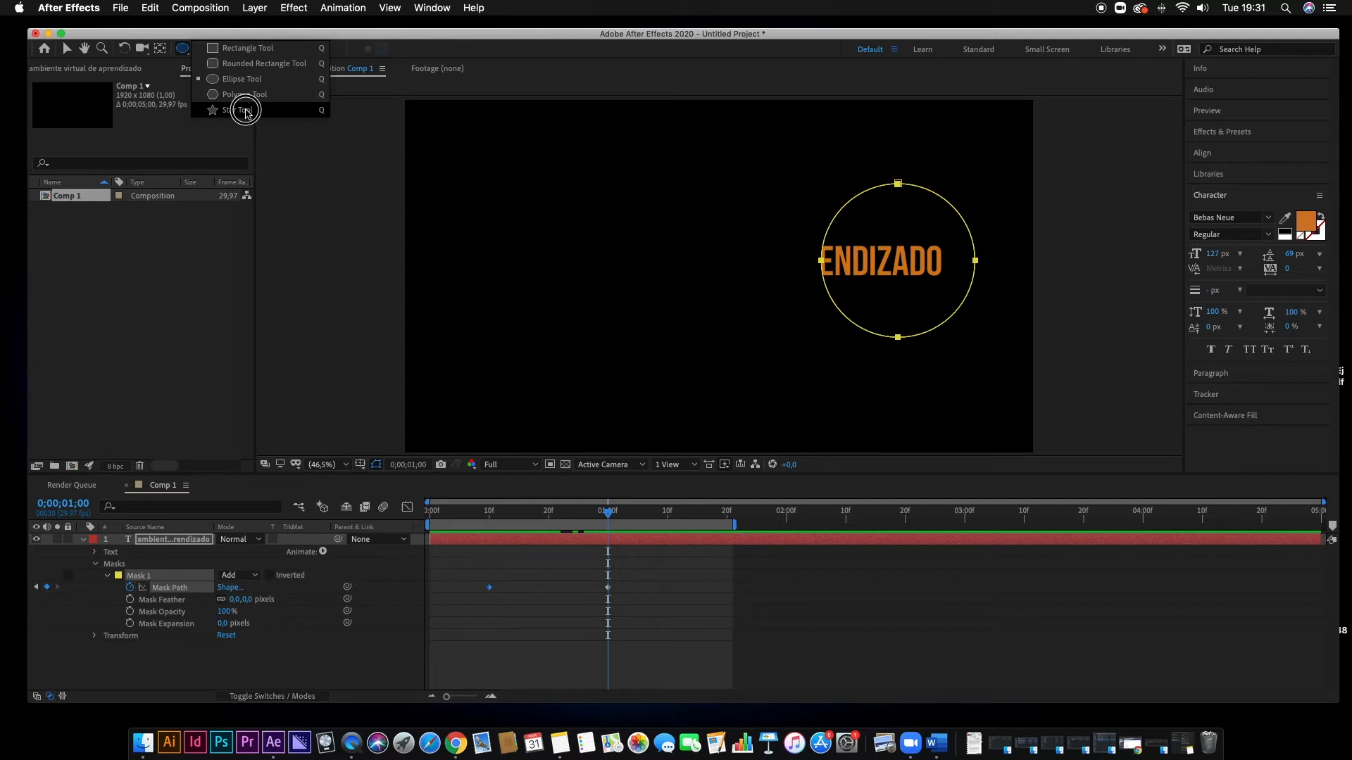
drag(246, 112, 247, 113)
- Preview the Mask Path animation from 0;00;00;02 and stop the playback
drag(608, 514, 442, 514)
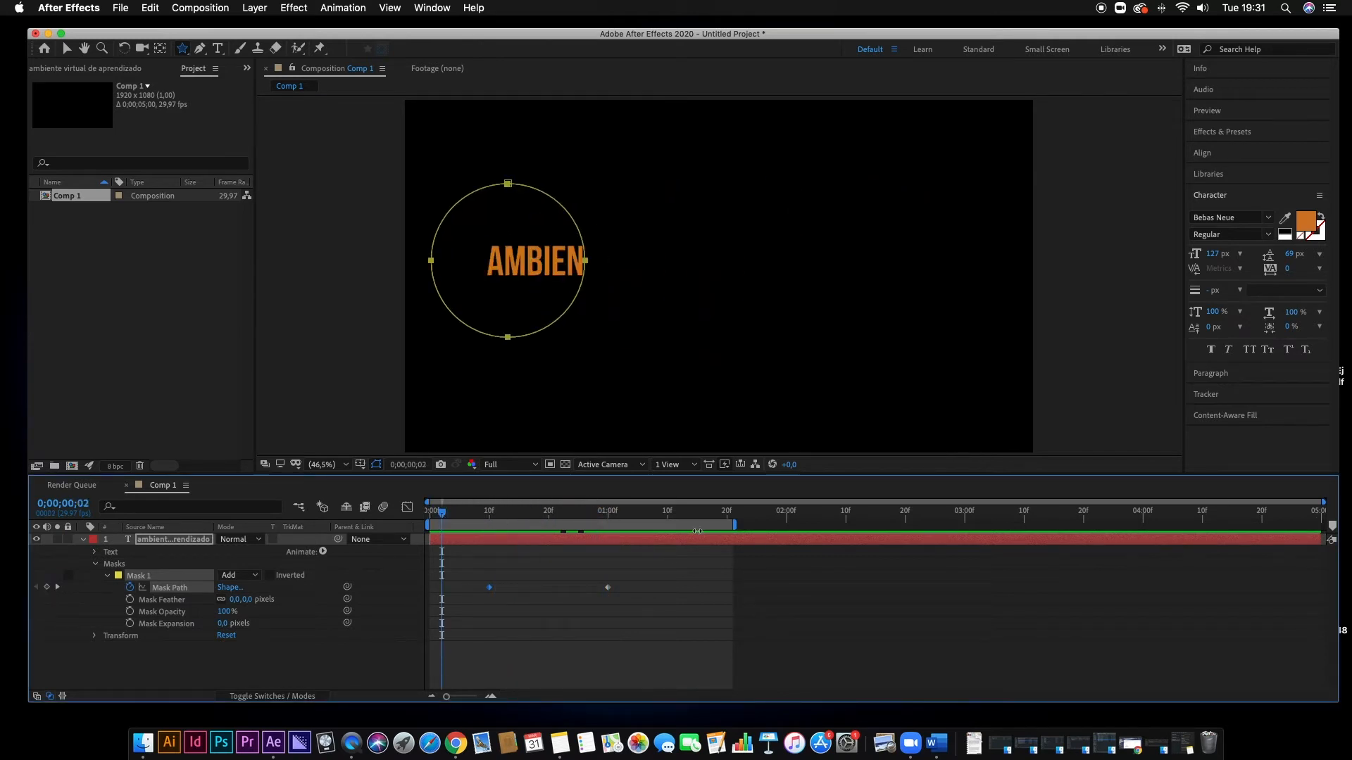
key(space)
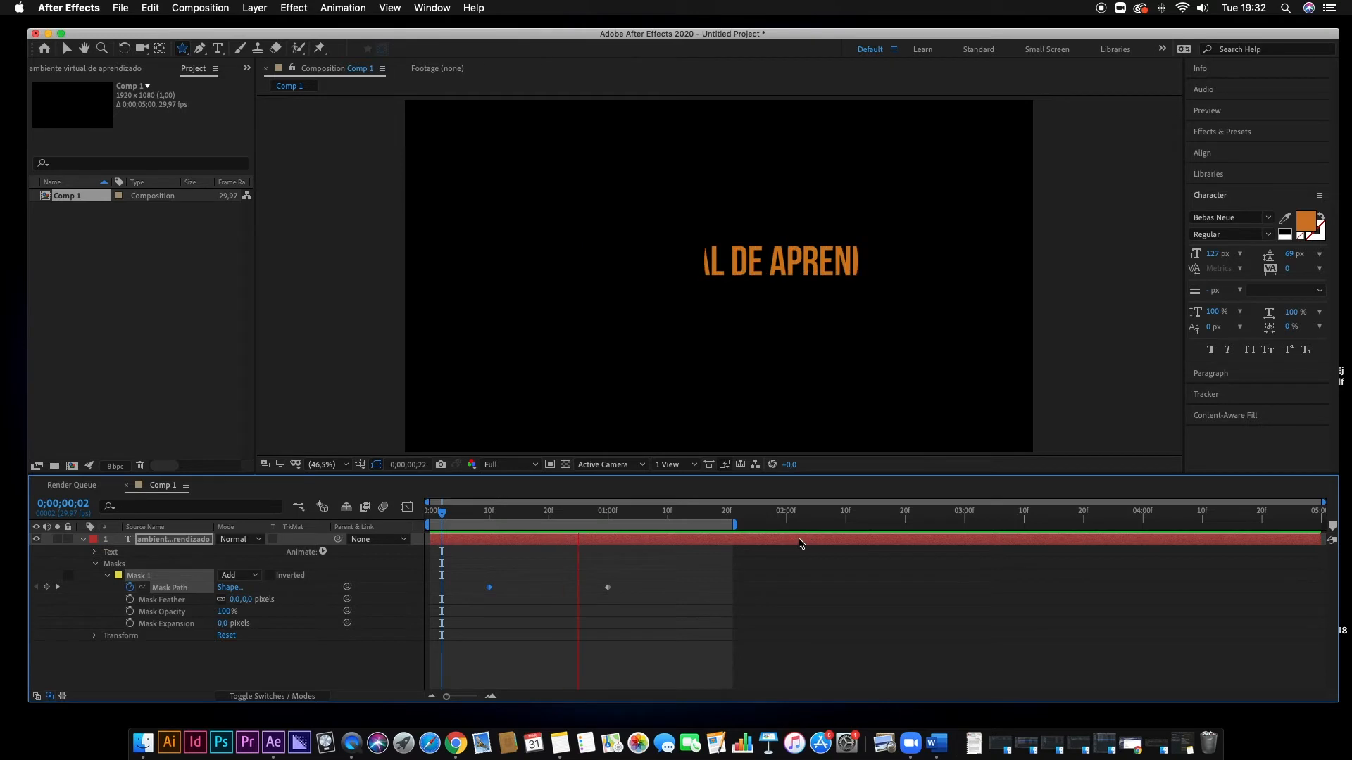
key(space)
- Raise Mask 1's feather to 131 pixels and preview the softened mask animation from the start
drag(598, 515, 489, 513)
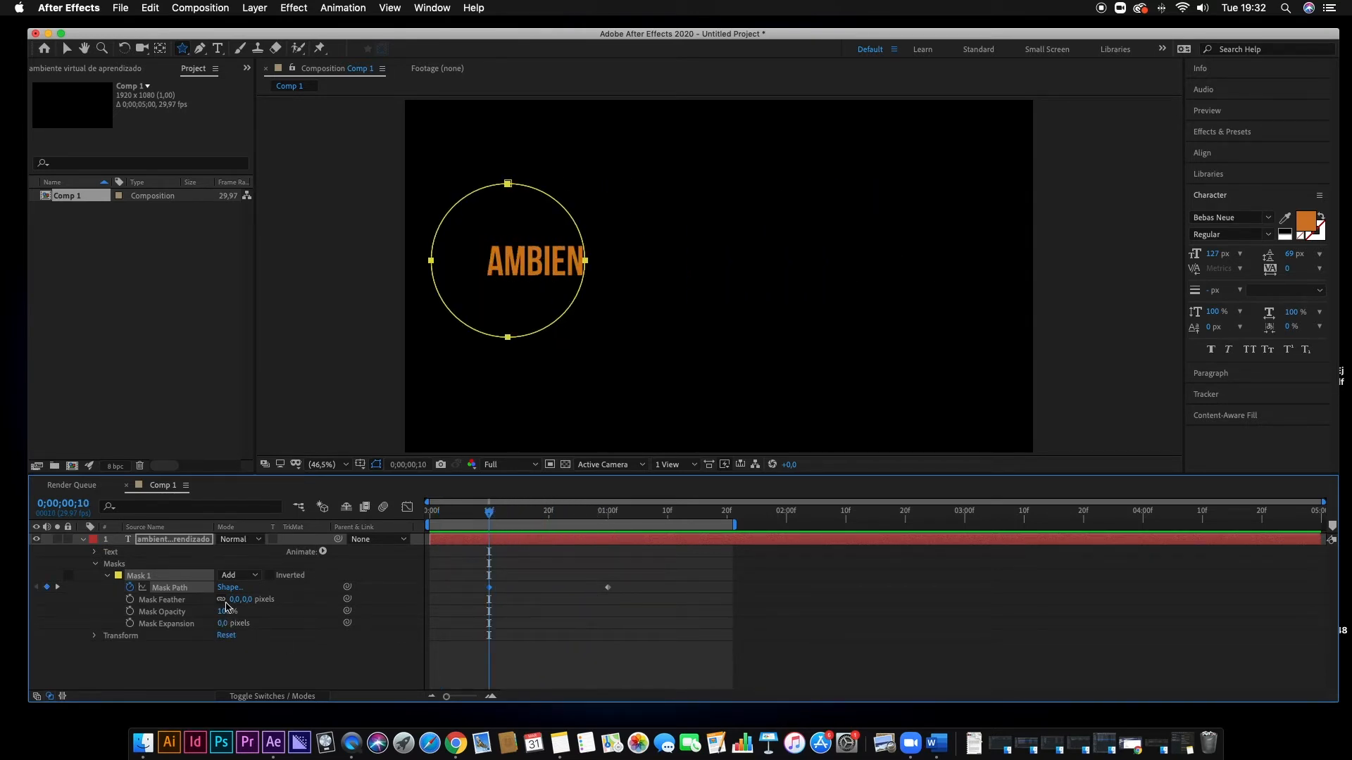
drag(241, 600, 341, 607)
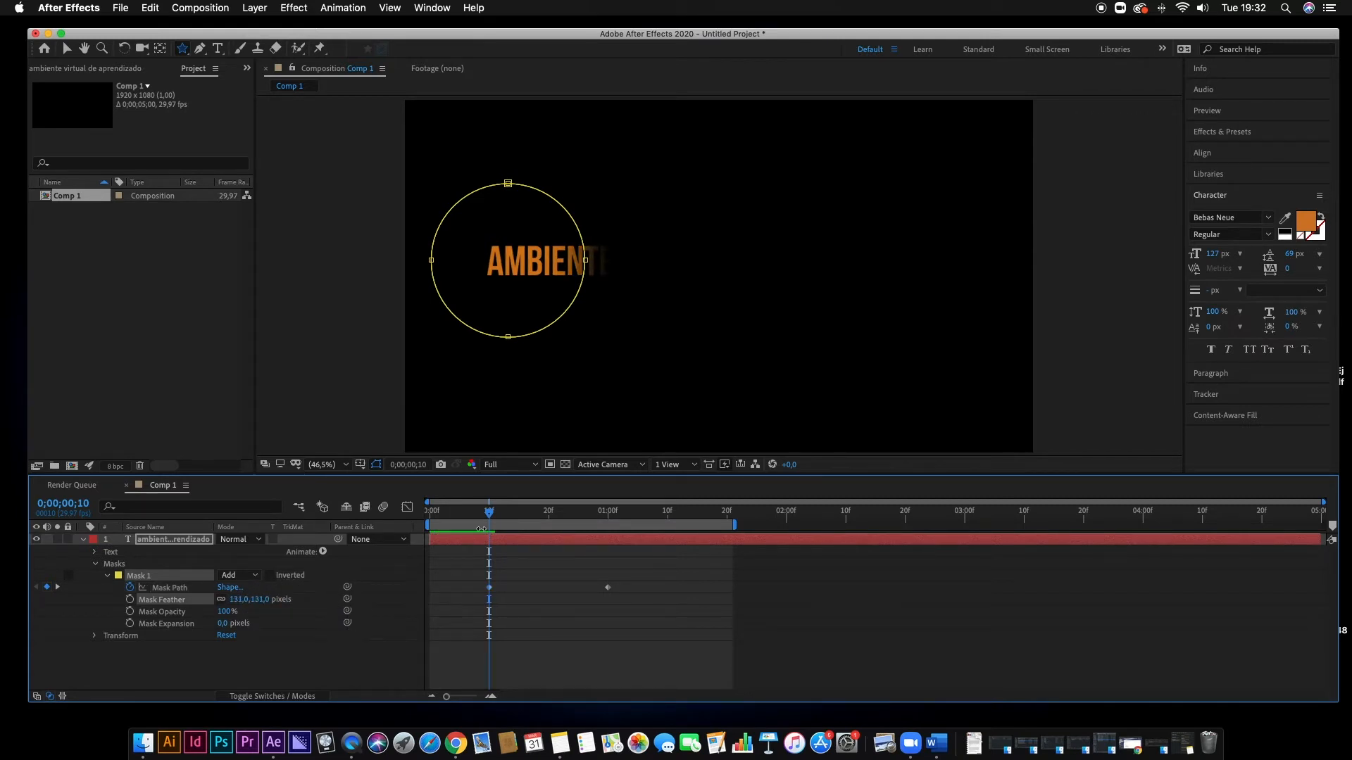
drag(492, 515, 429, 512)
click(608, 676)
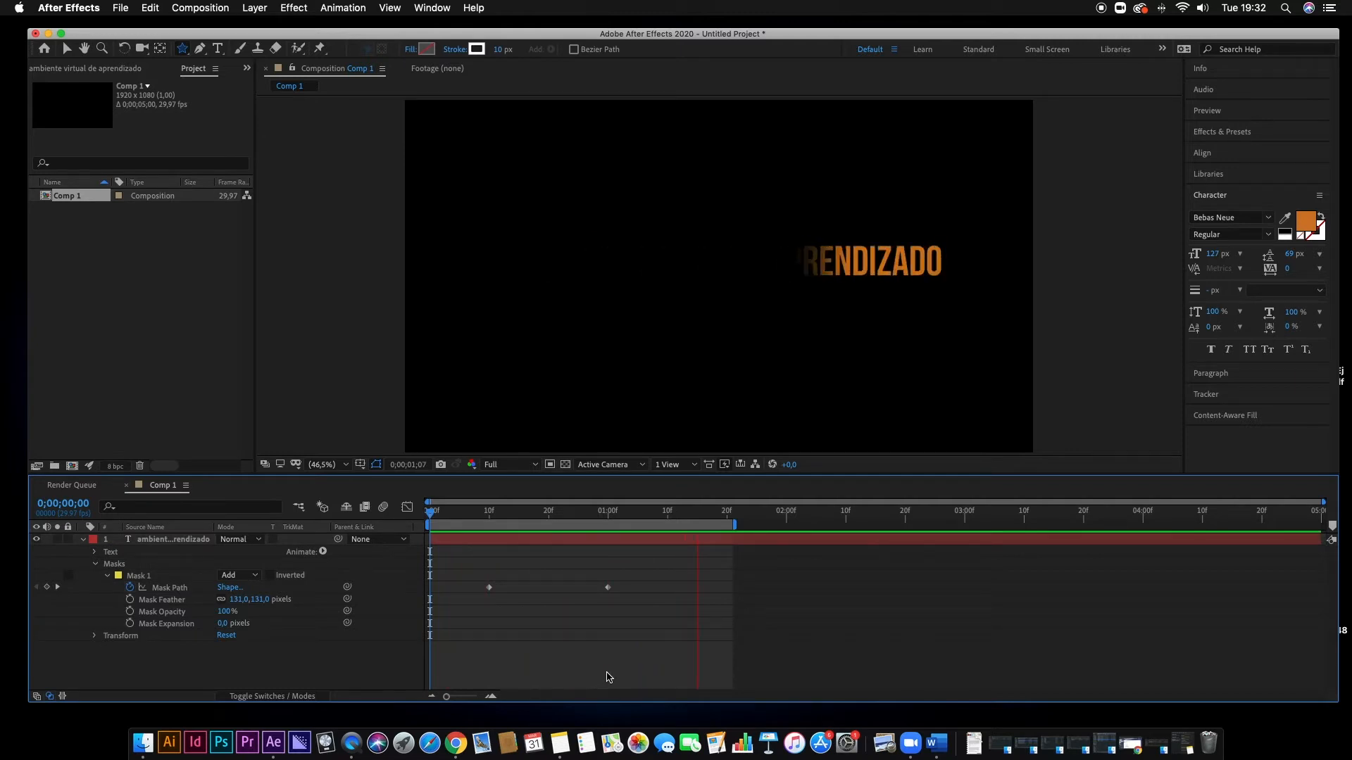
key(space)
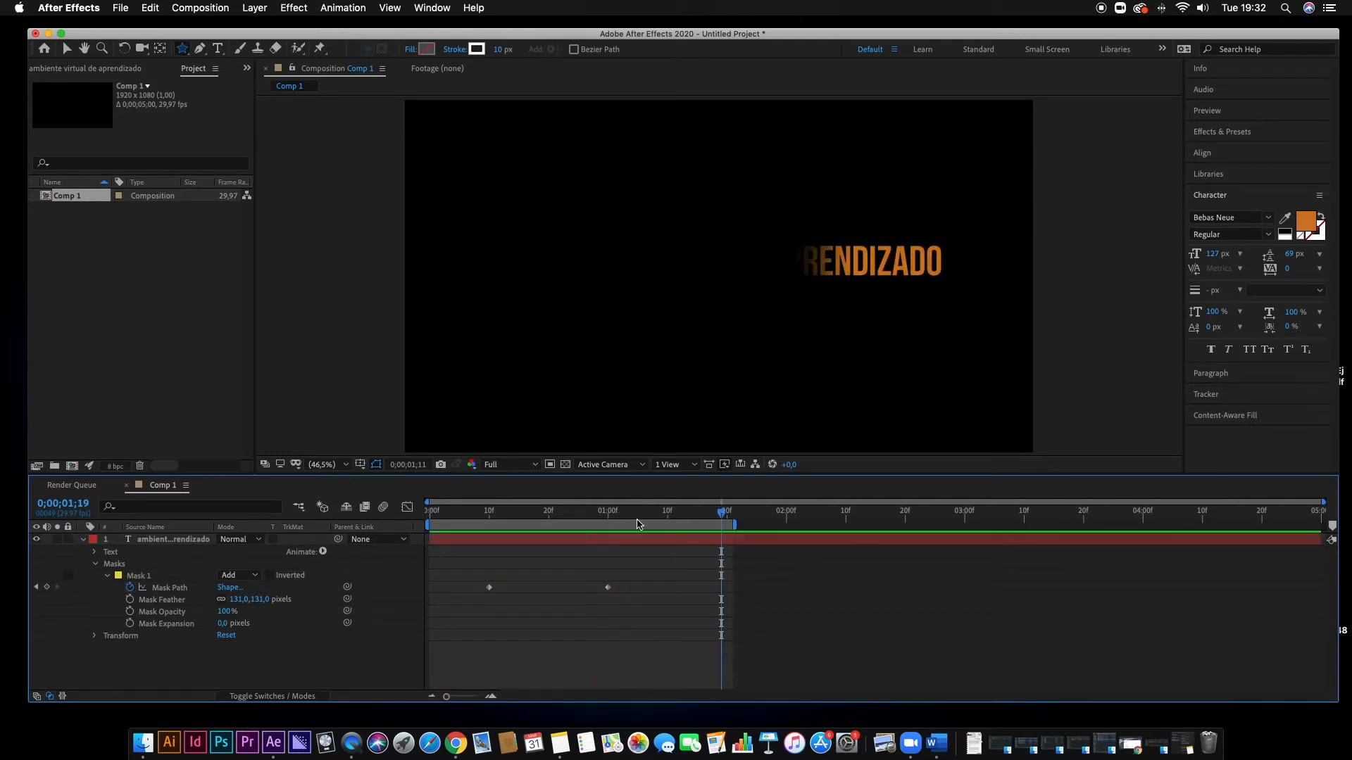
- Reset Mask 1's feather to 0 pixels
drag(723, 513, 485, 523)
click(261, 599)
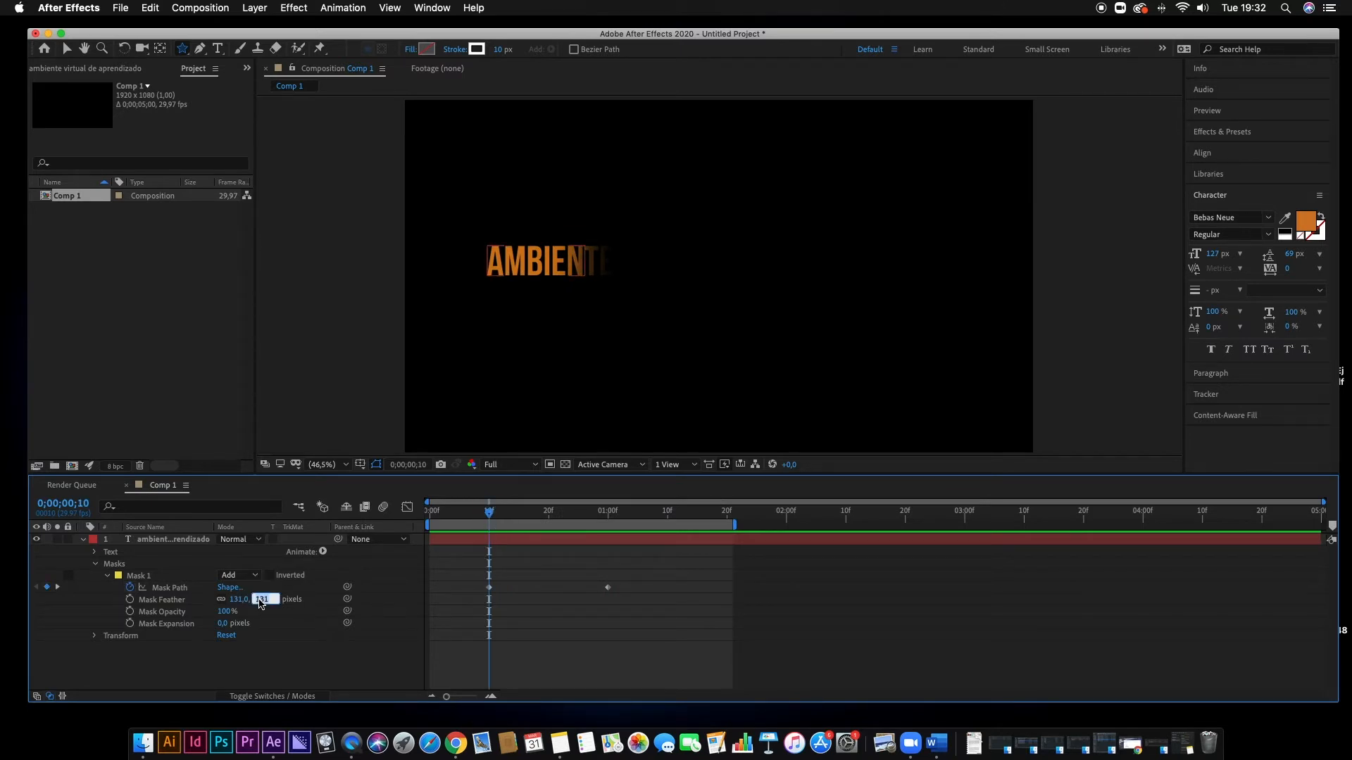
text(0,0,0,0)
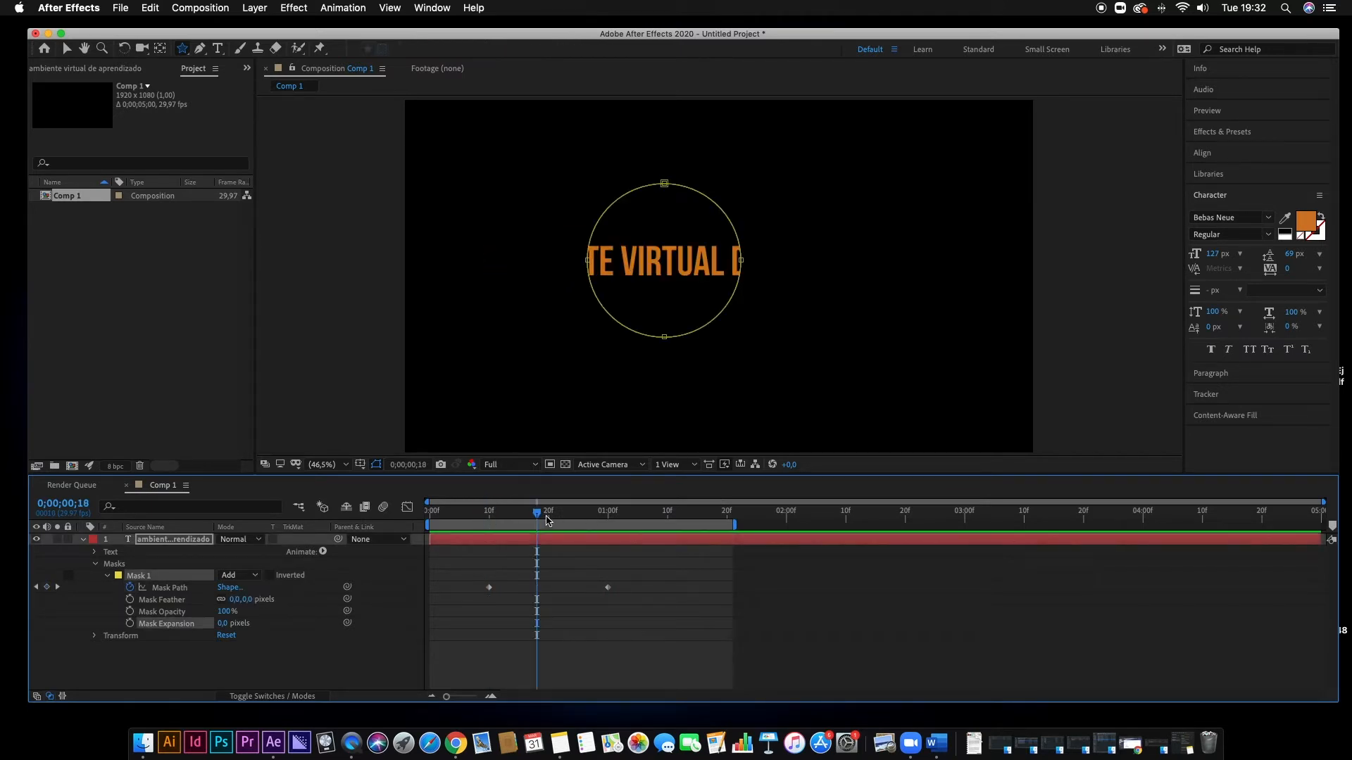
- Reshape the circular mask at 0;00;00;21 with the Selection tool by pulling its left vertex's upper handle inward
mouse_move(540, 515)
mouse_down()
mouse_move(574, 516)
mouse_move(556, 520)
mouse_up()
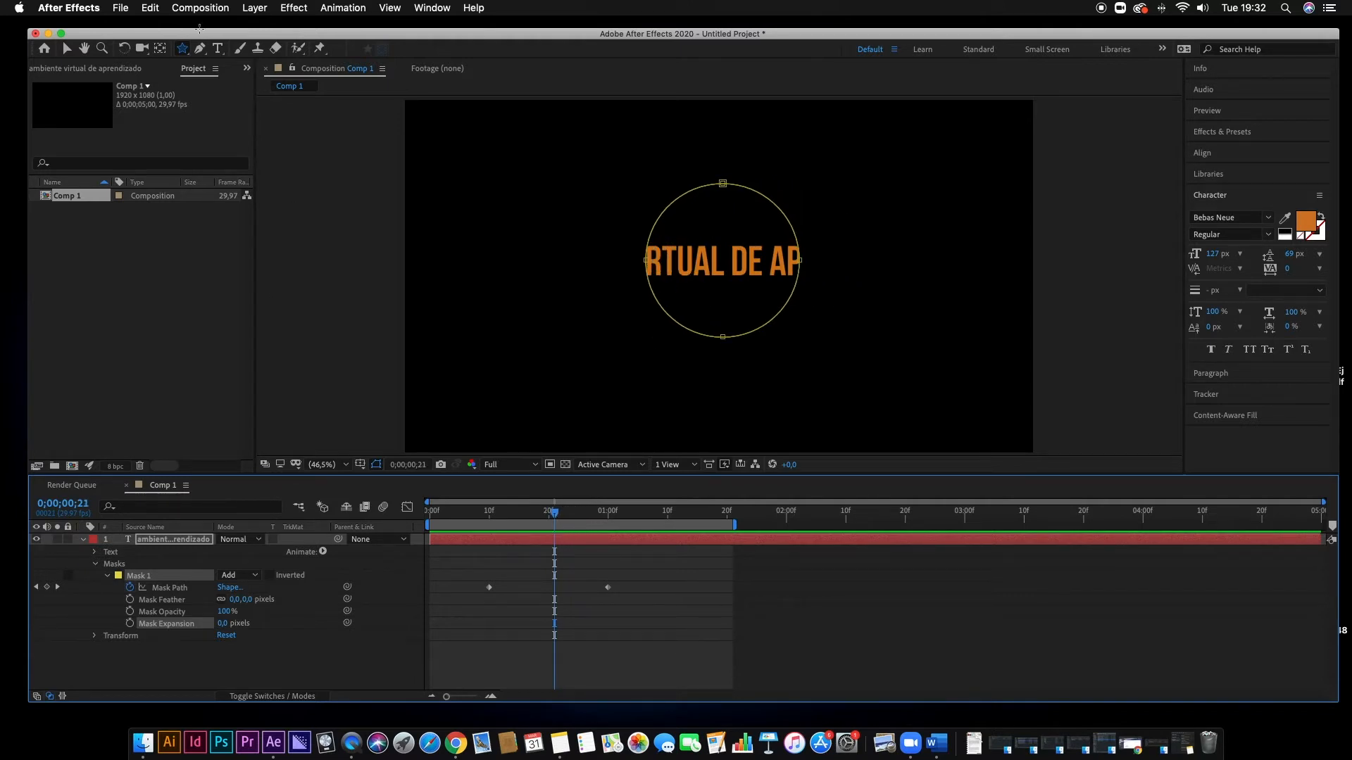
click(67, 48)
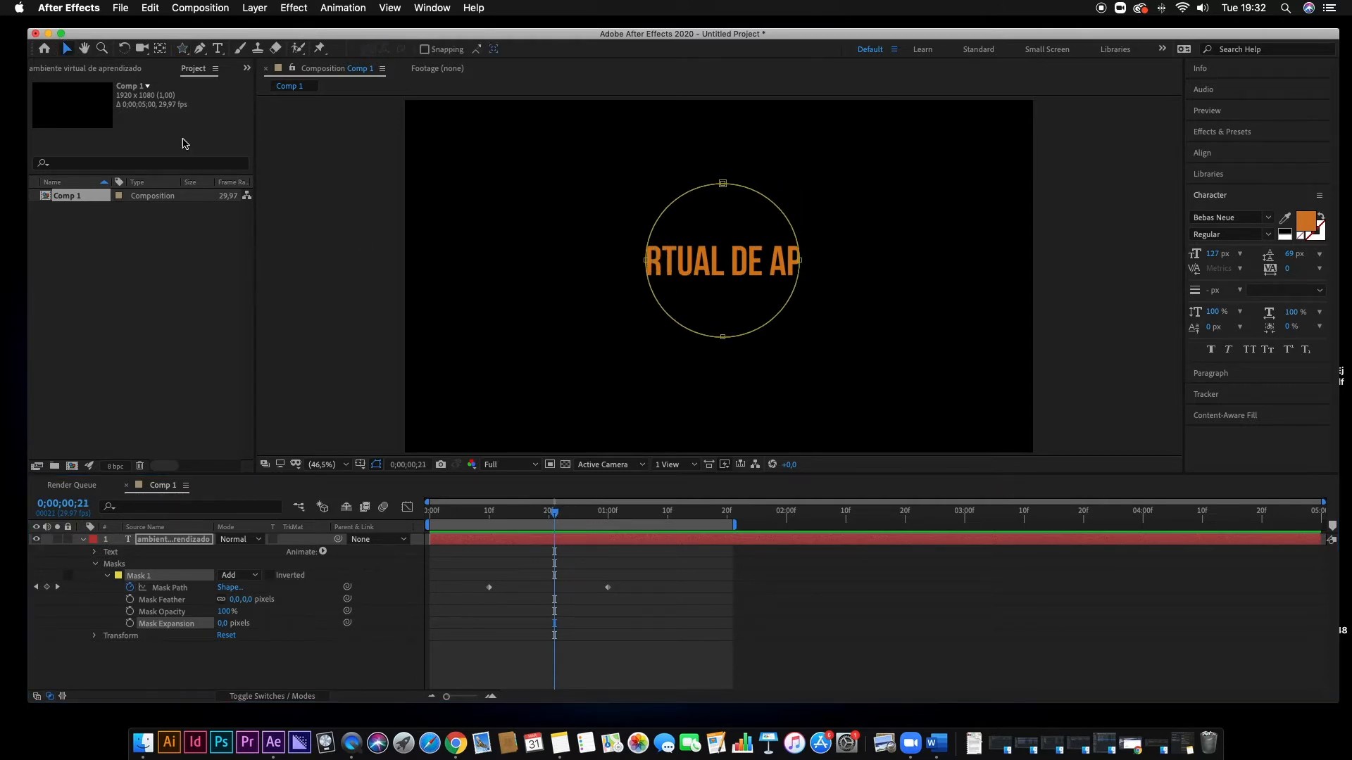
click(723, 338)
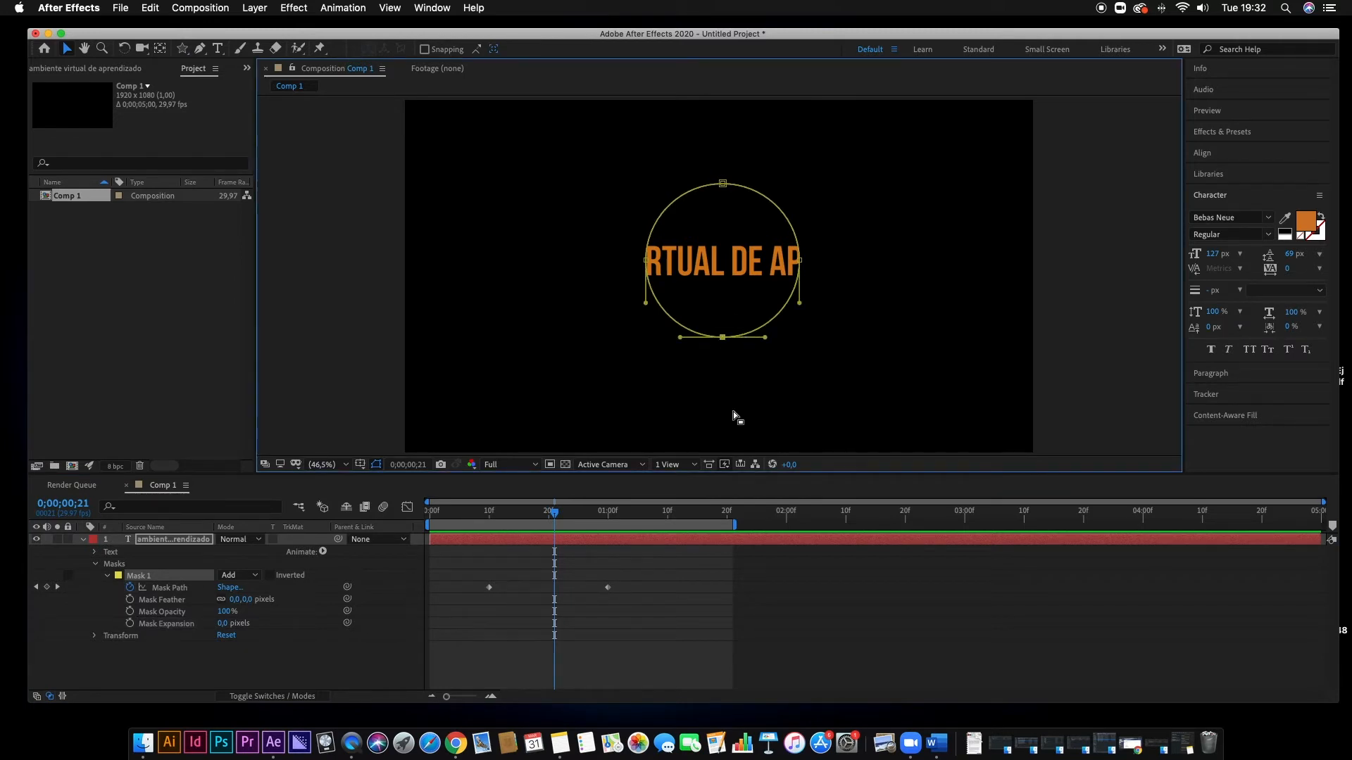
click(724, 183)
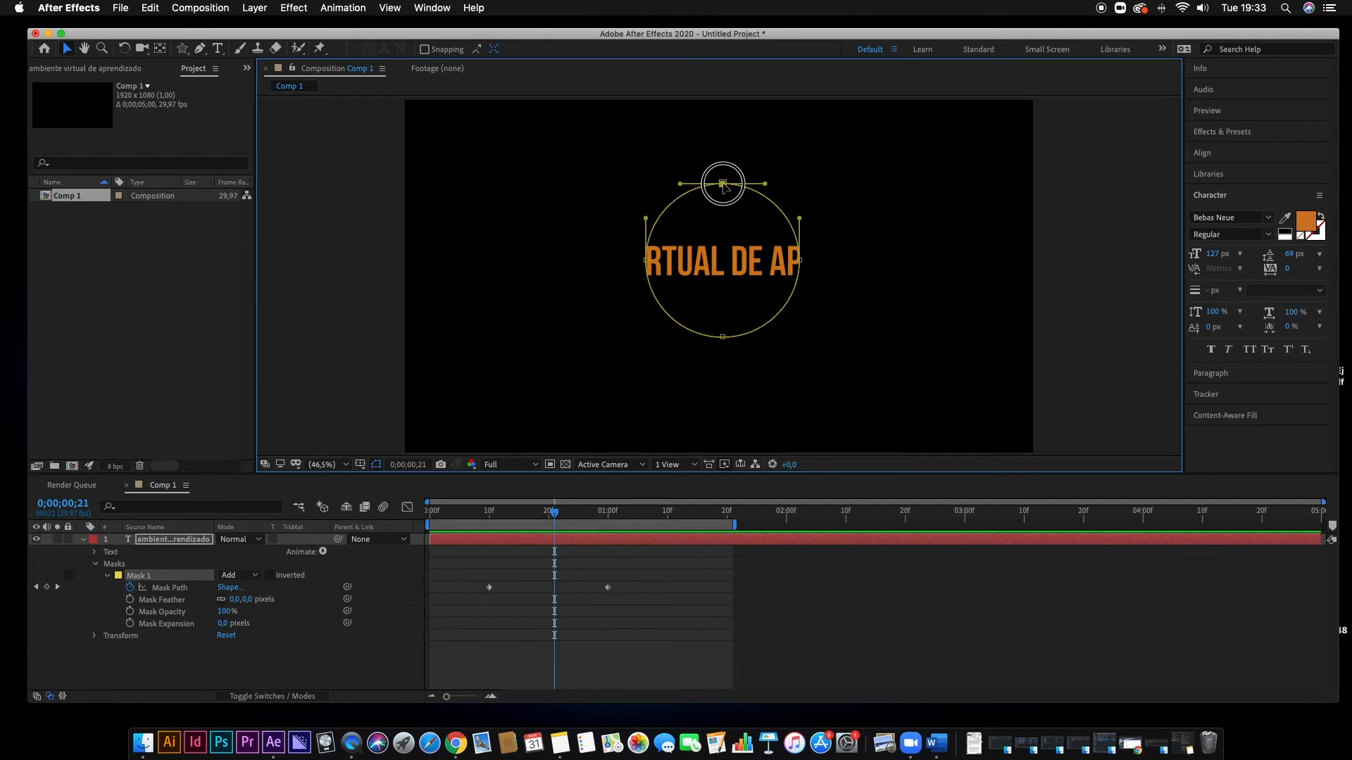
click(647, 261)
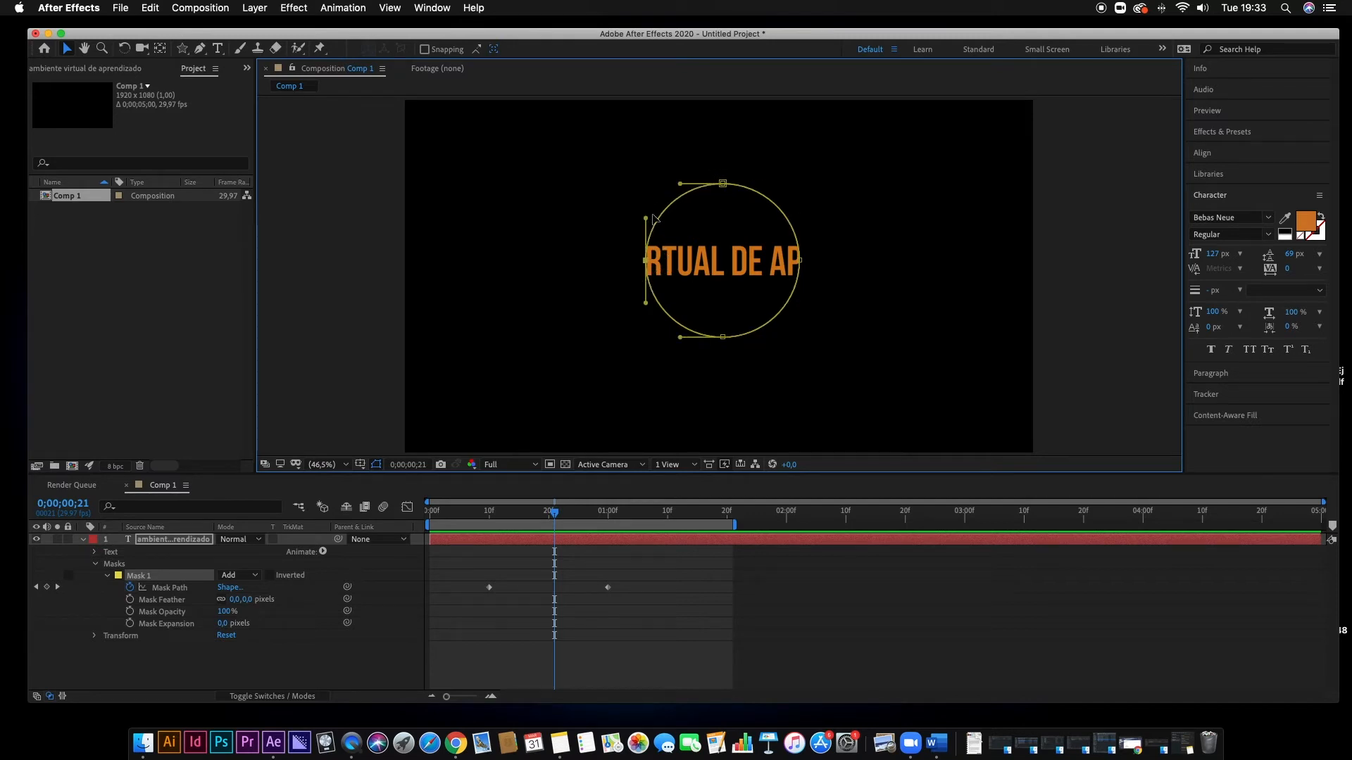
drag(646, 219, 721, 250)
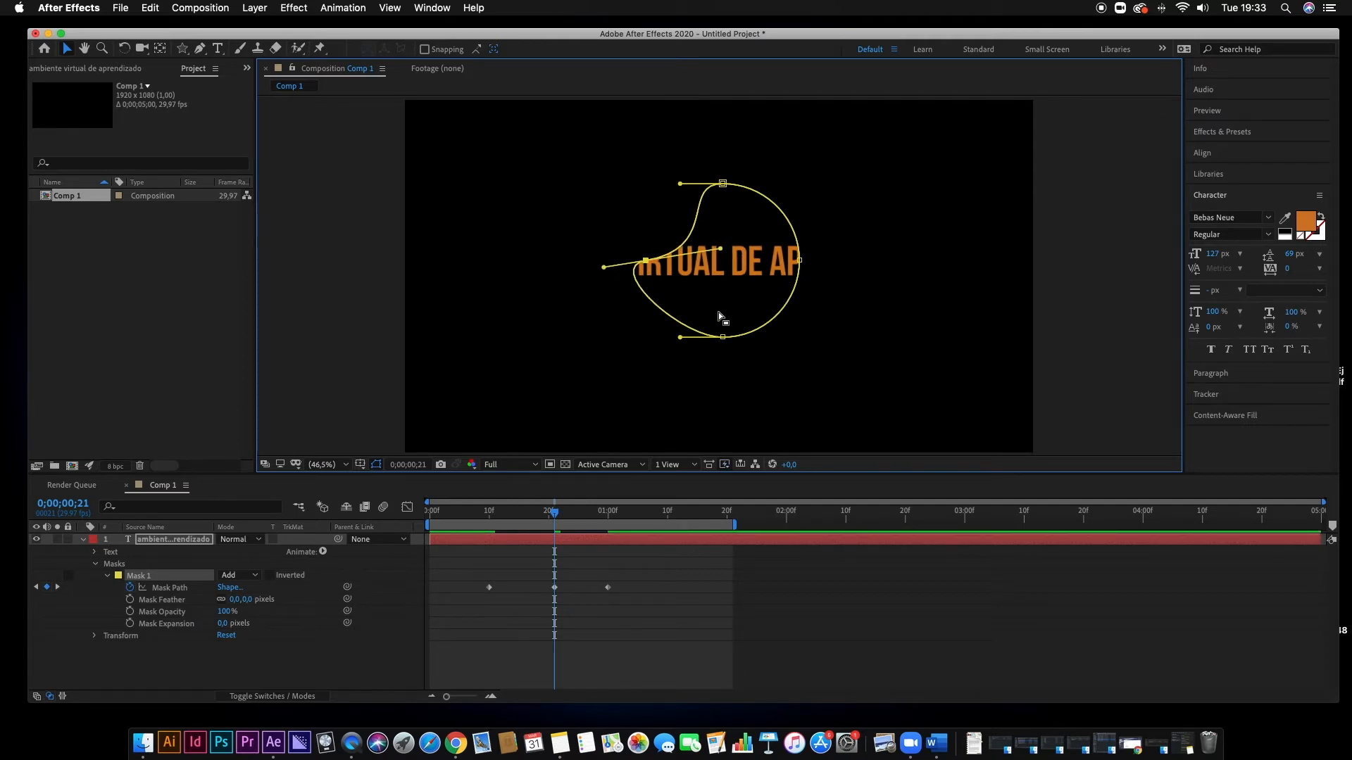
- Delete the middle Mask Path keyframe at 0;00;00;21
mouse_move(556, 517)
mouse_down()
mouse_move(483, 516)
mouse_move(607, 523)
mouse_move(556, 521)
mouse_up()
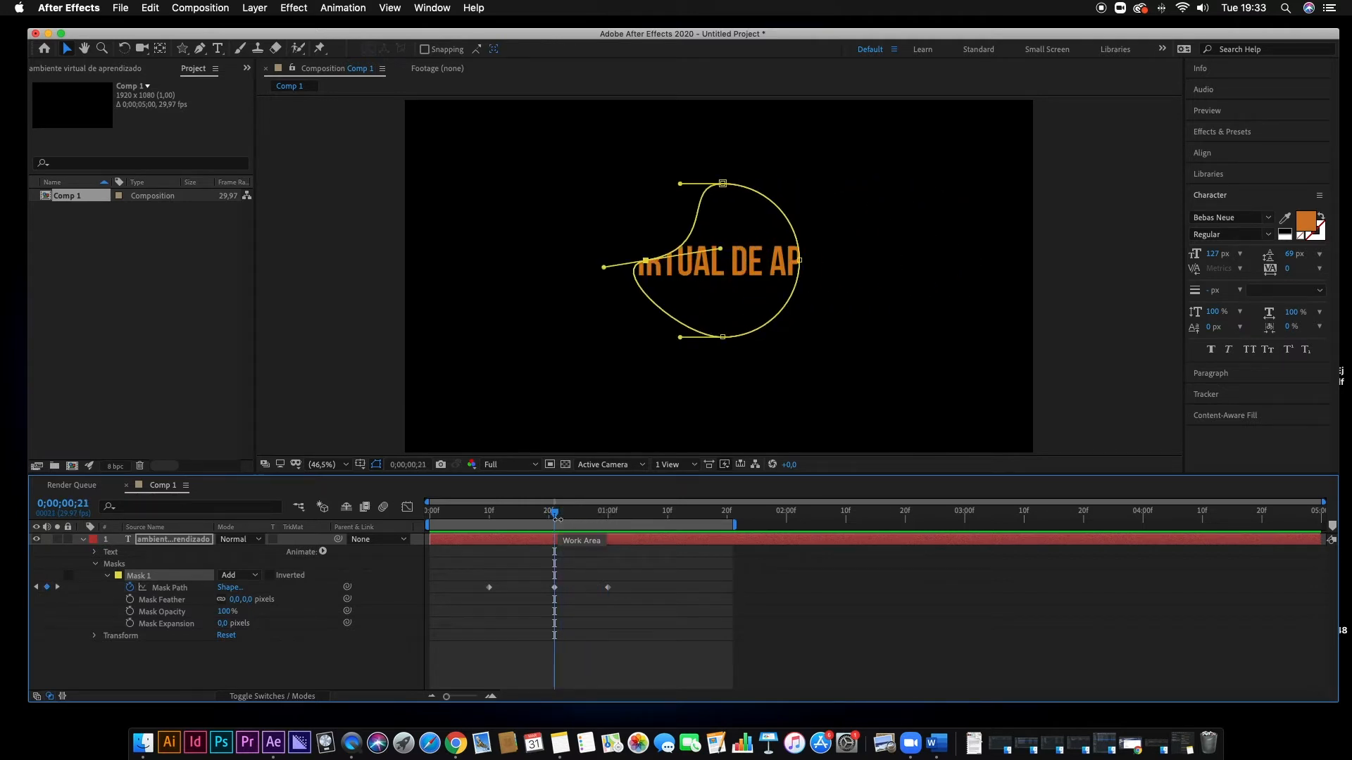
click(554, 587)
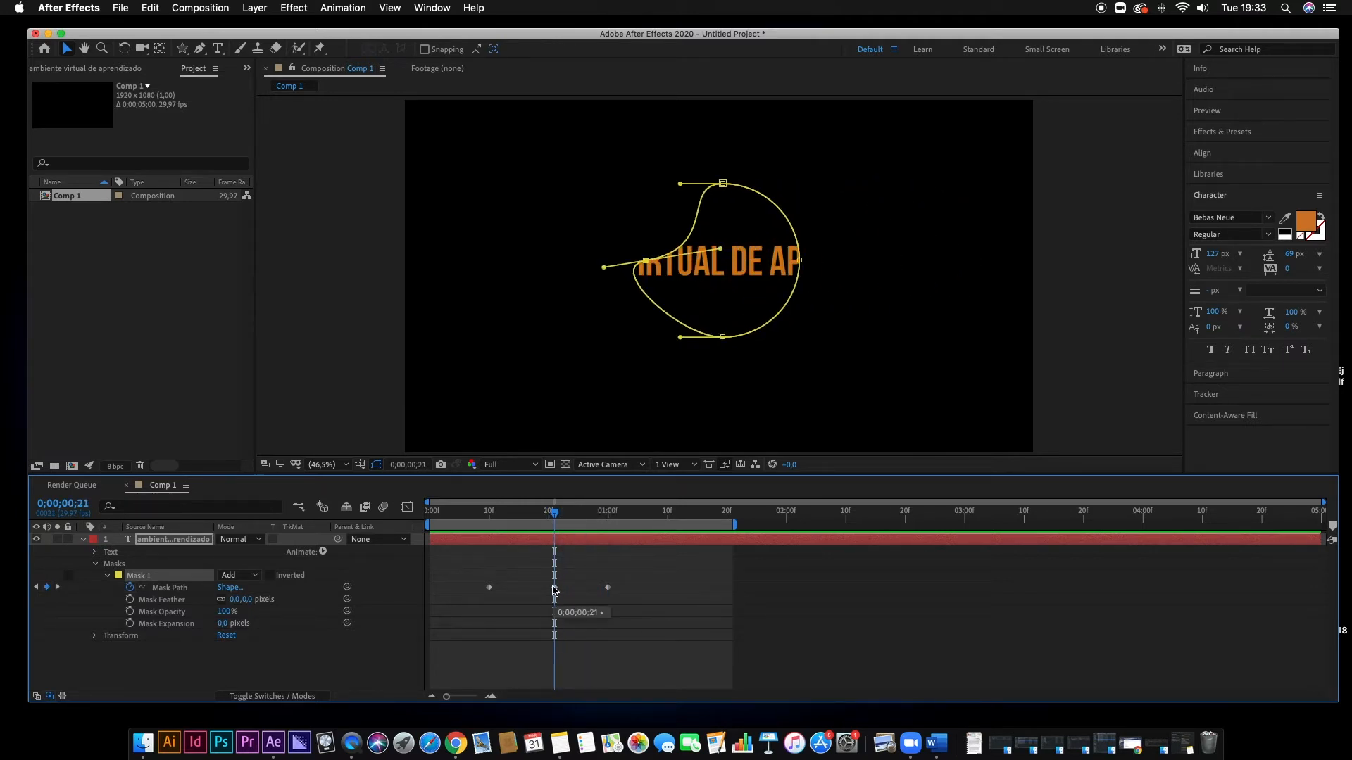
key(Delete)
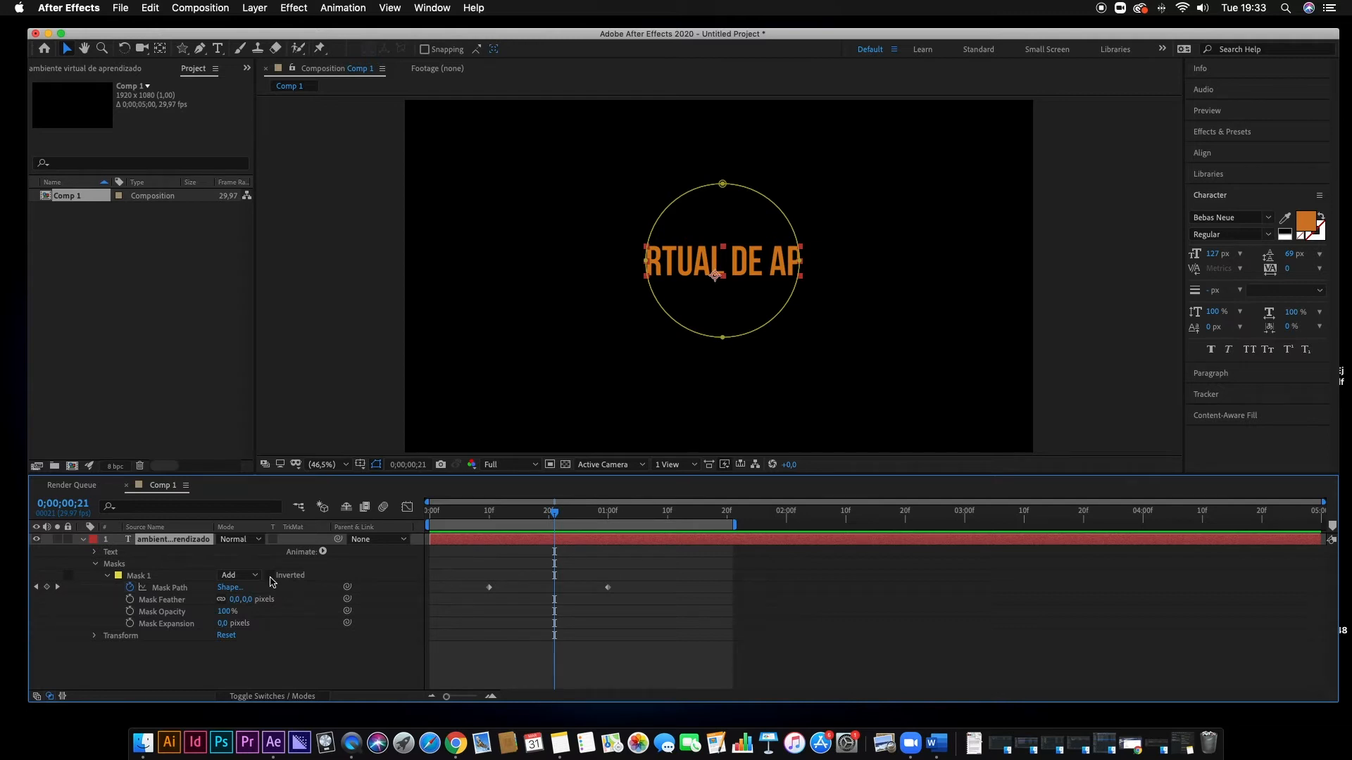
- Invert Mask 1 and scrub back to the first Mask Path keyframe at 0;00;00;10 to check the effect
click(271, 577)
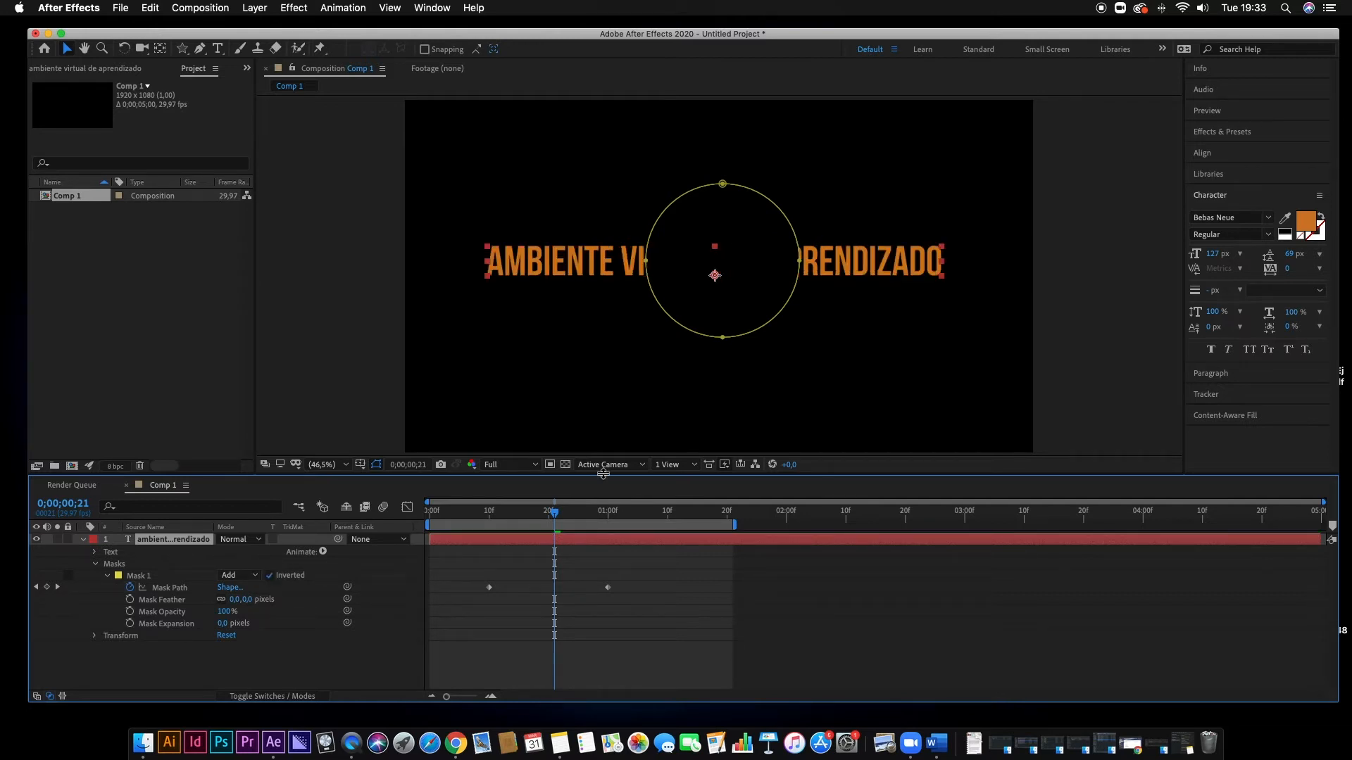
click(549, 516)
mouse_move(549, 518)
mouse_down()
mouse_move(504, 517)
mouse_move(593, 519)
mouse_move(532, 518)
mouse_move(552, 521)
mouse_up()
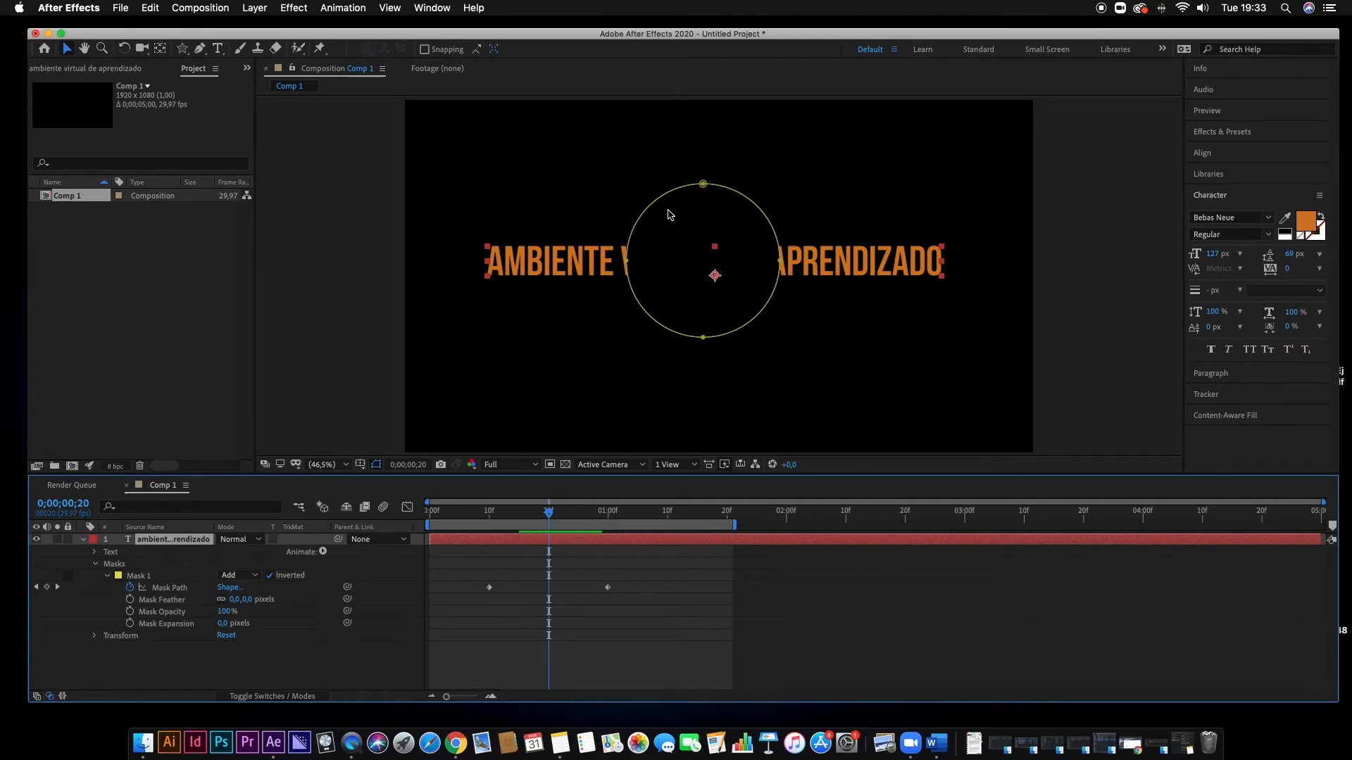
drag(553, 513, 494, 521)
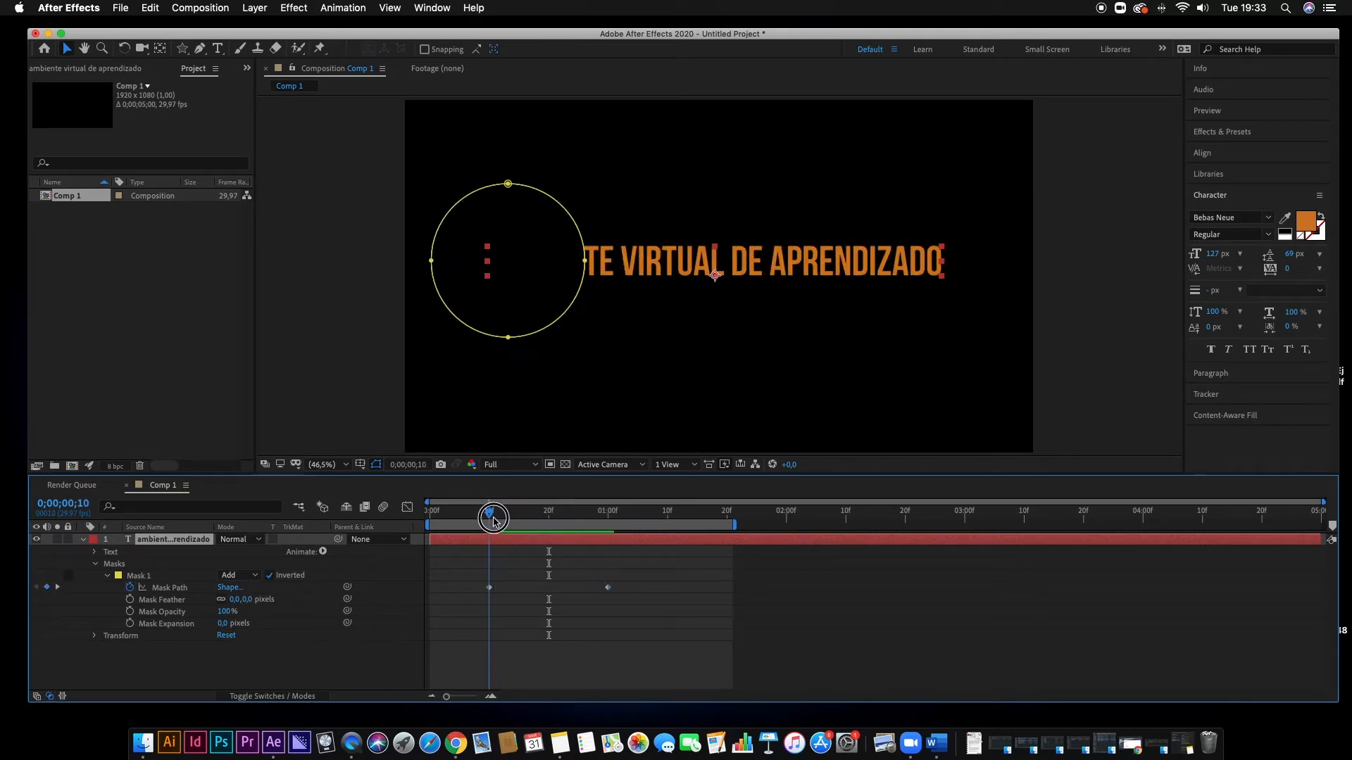
- Turn off Mask 1's inversion and delete its Mask Path keyframes with the current time at 0;00;00;20
click(271, 577)
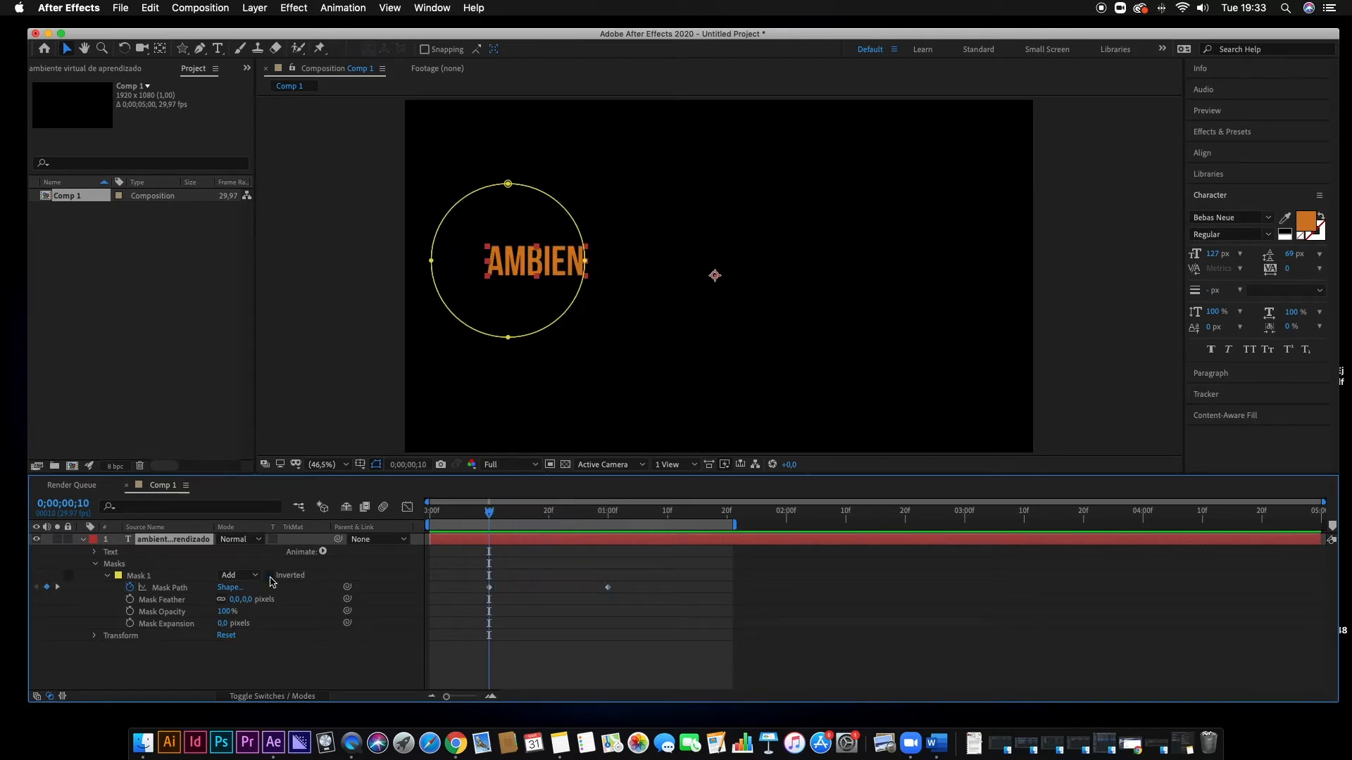
drag(491, 517, 548, 522)
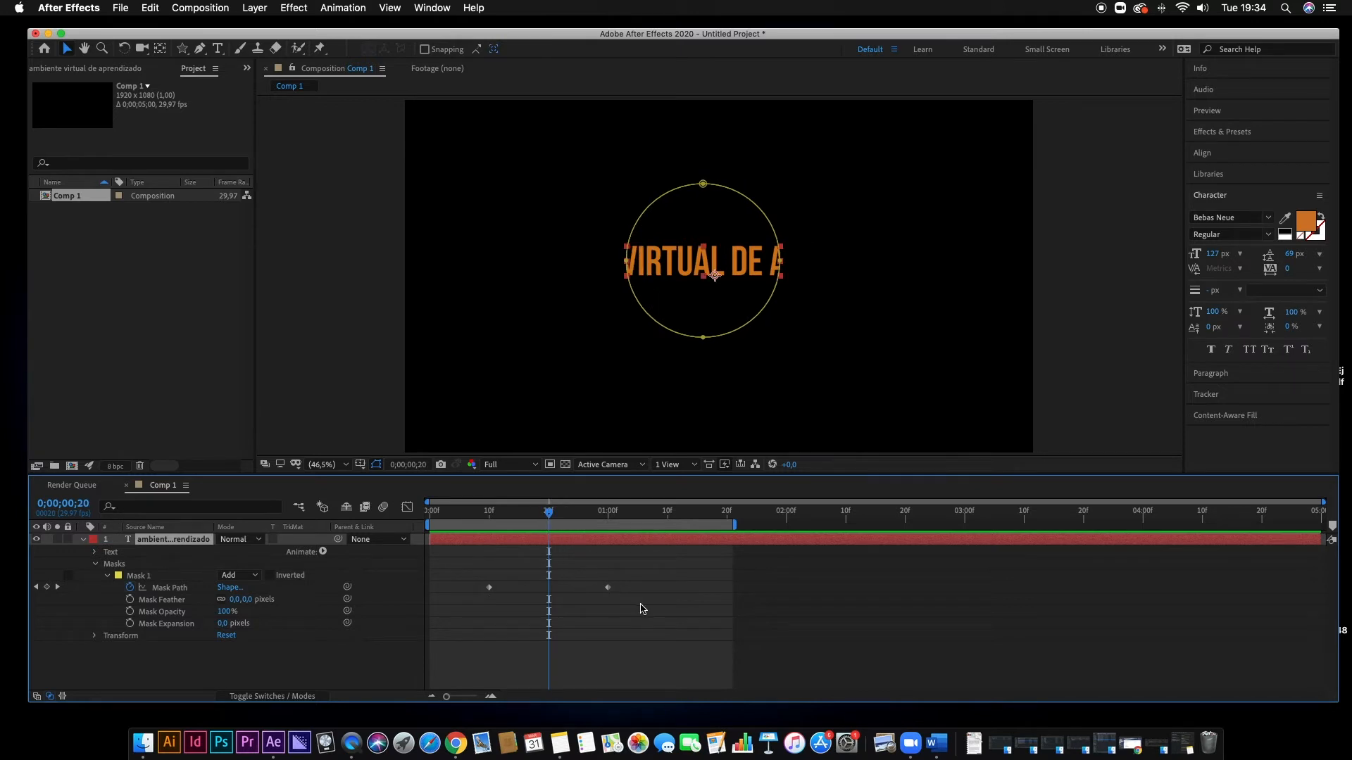
drag(630, 571, 476, 618)
key(Delete)
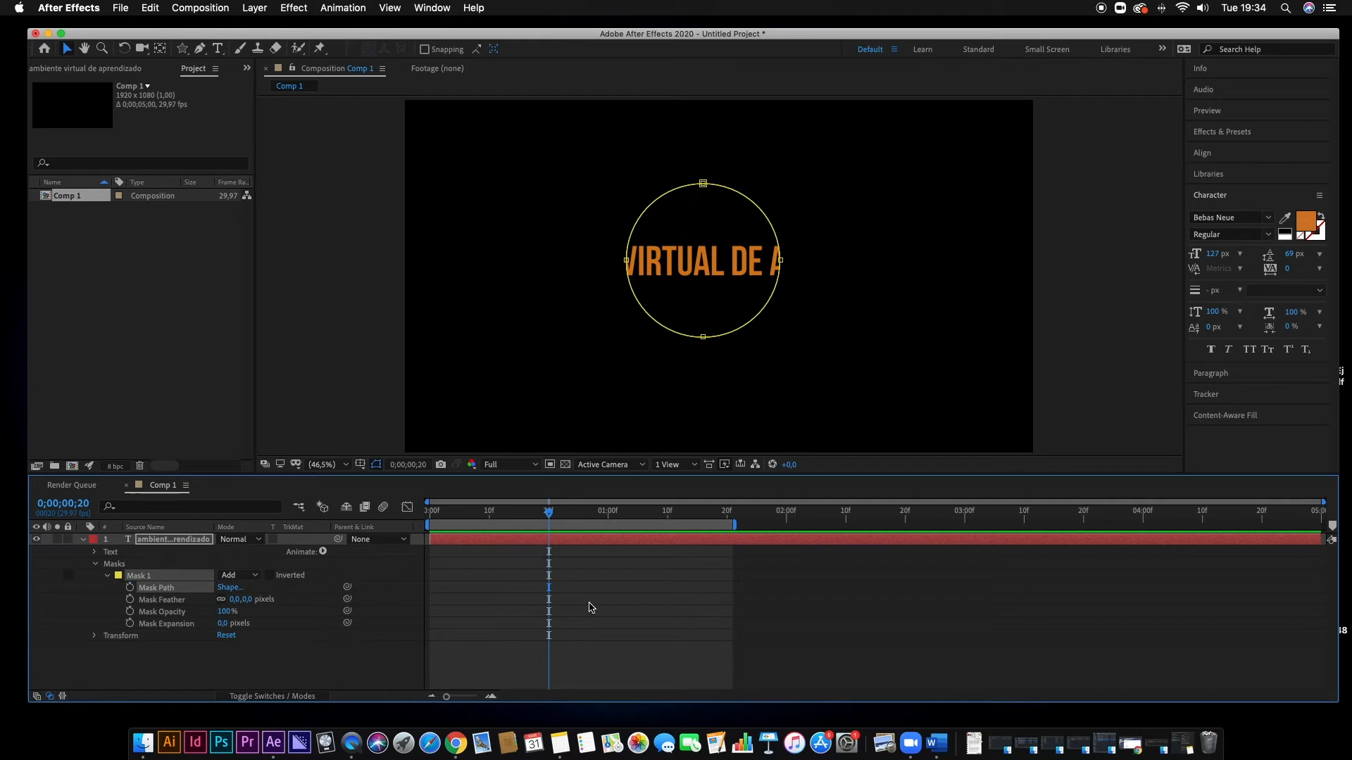
- Attach the text to the circular mask by setting its Path option to Mask 1
click(95, 564)
click(649, 541)
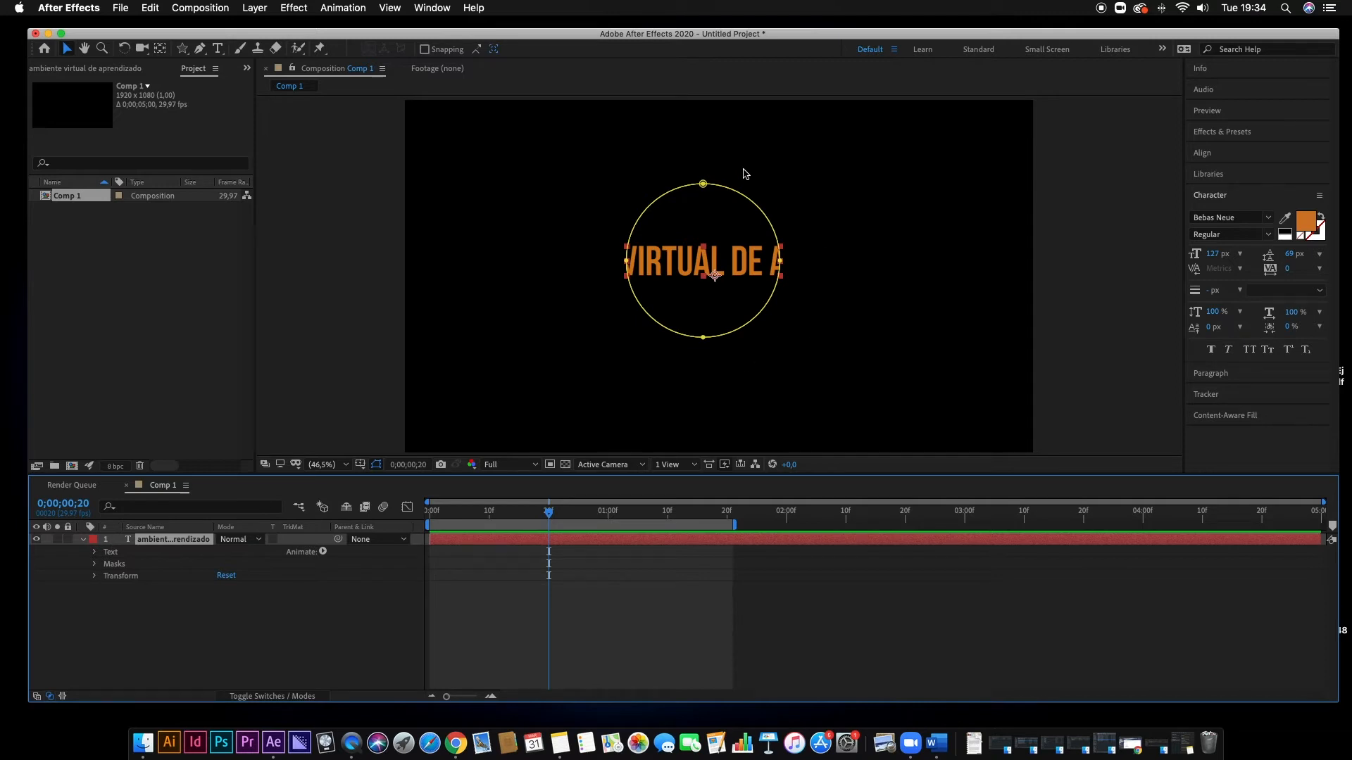
click(95, 553)
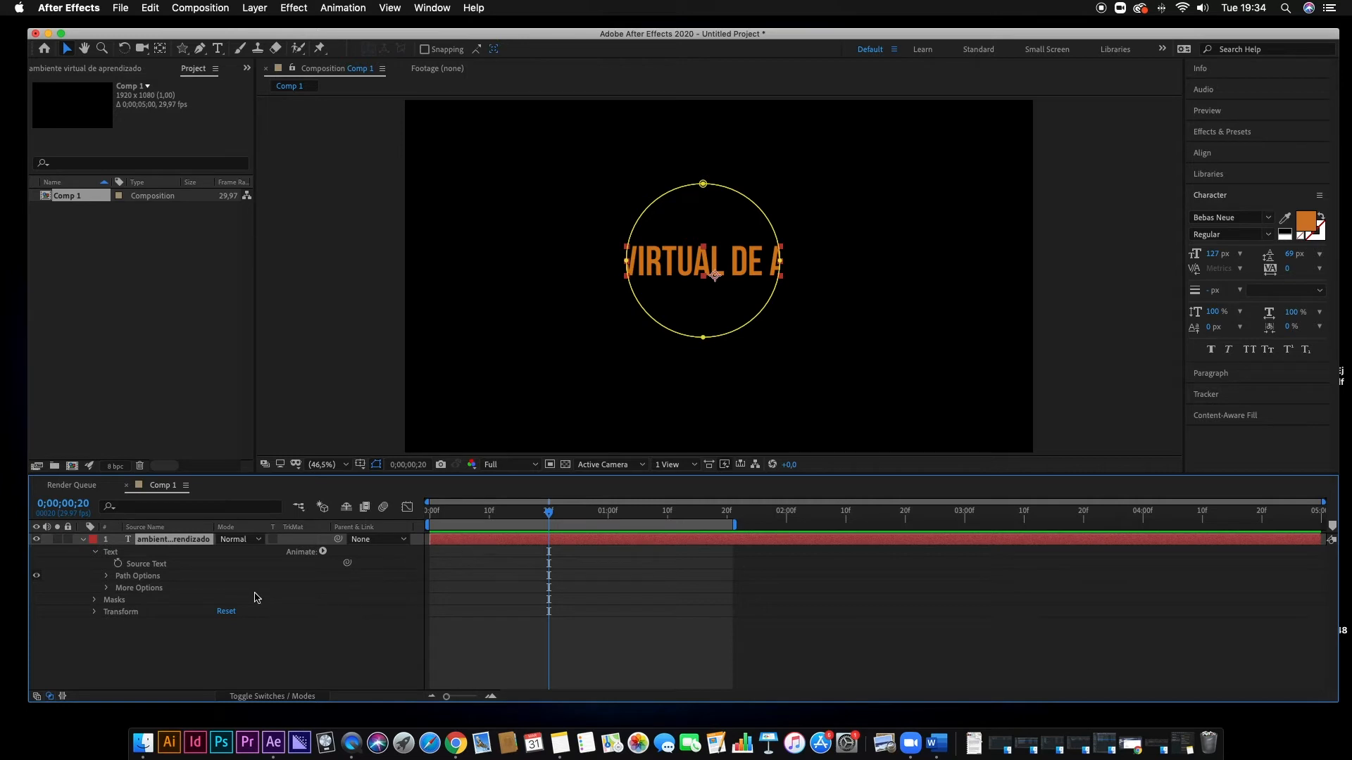
click(107, 577)
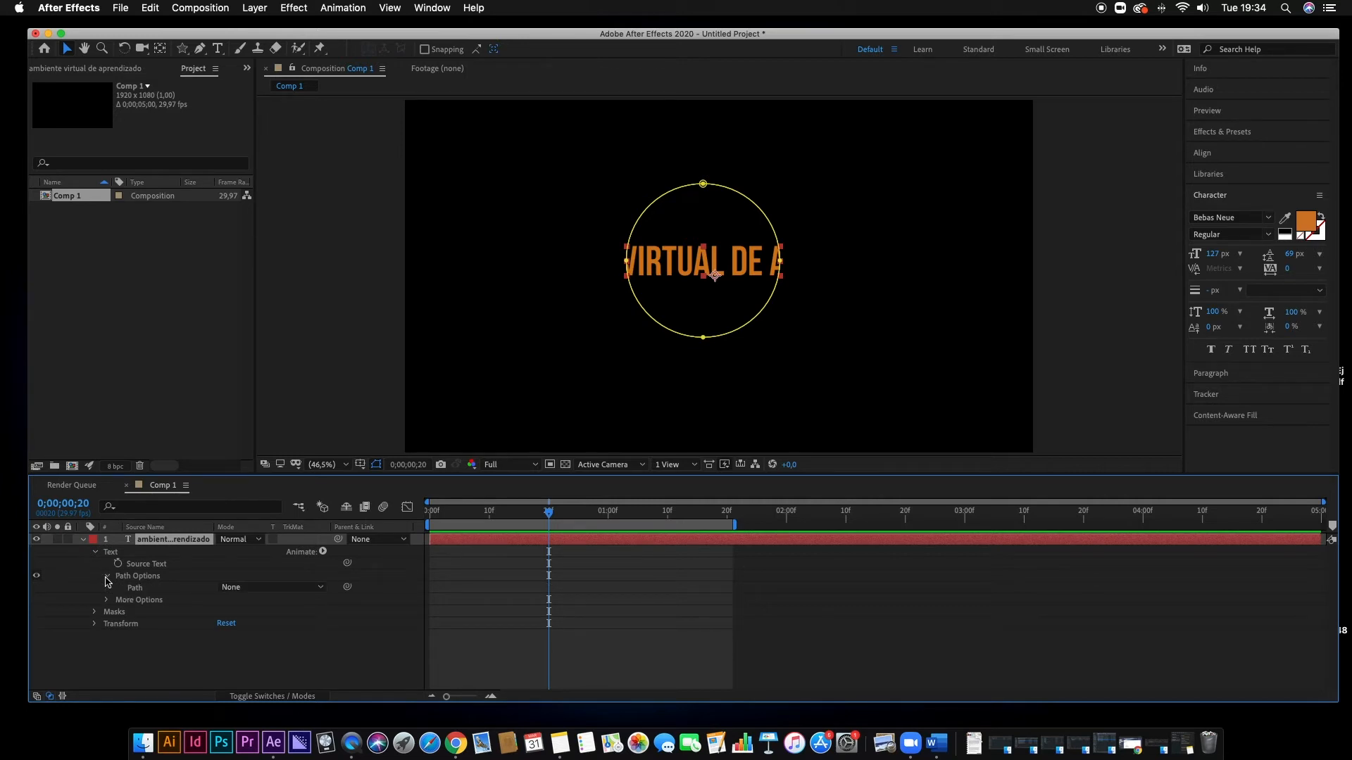
click(143, 577)
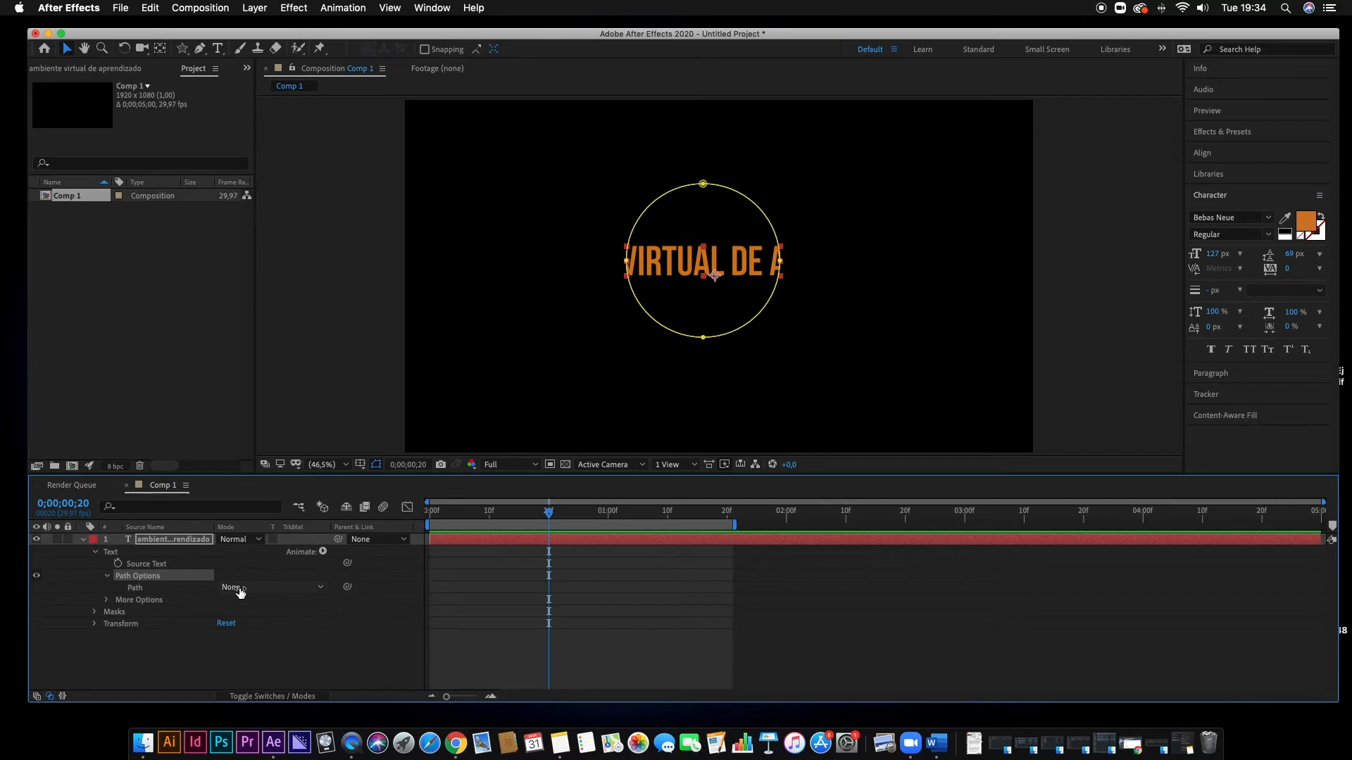
click(320, 595)
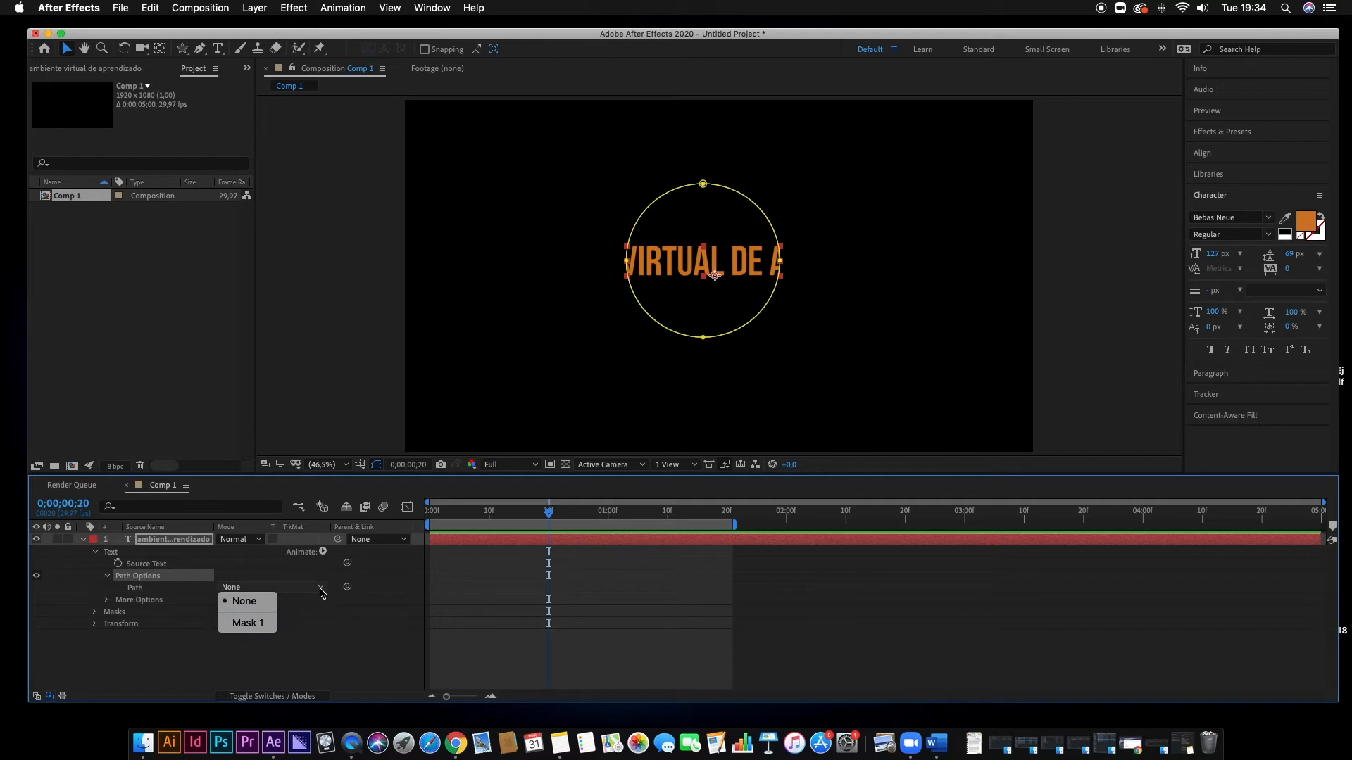
click(257, 628)
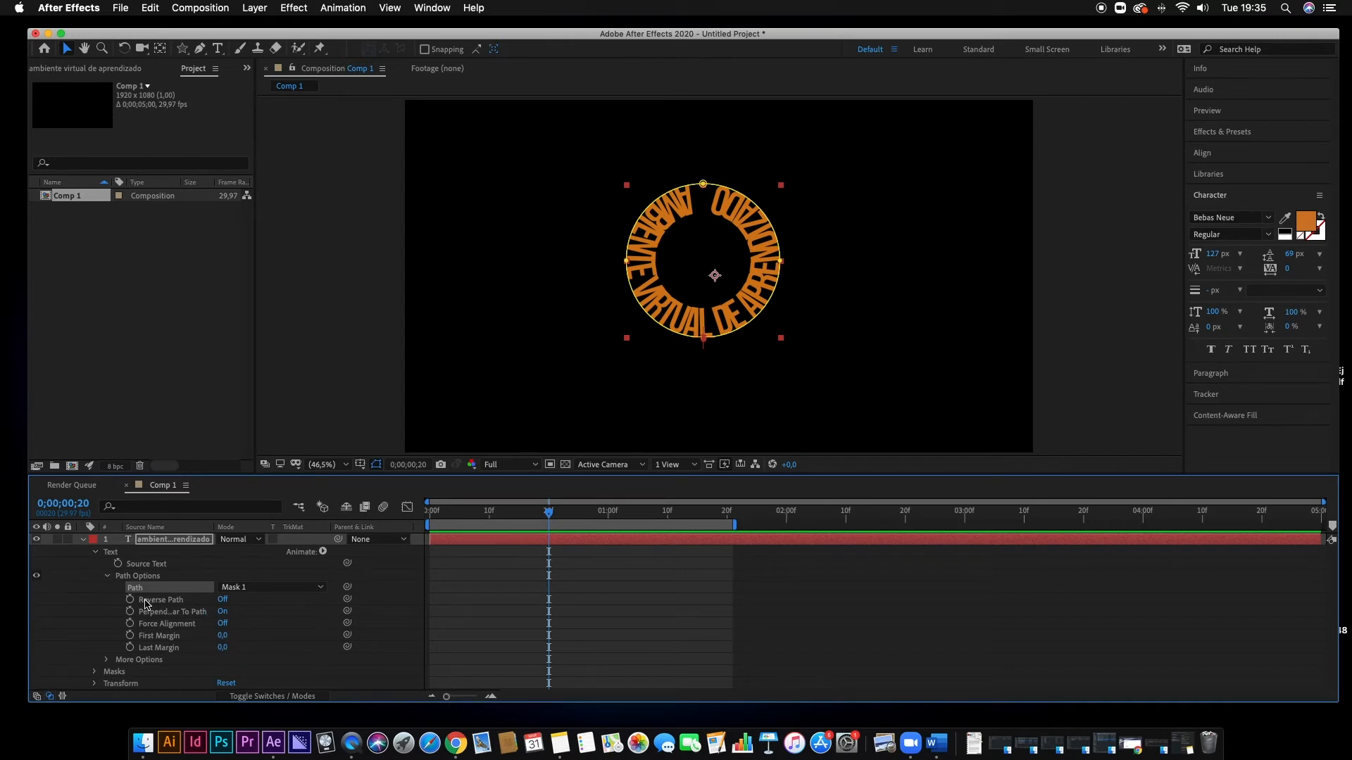
- Toggle Reverse Path to compare both directions, leaving it on so the text runs around the outside of the circle
click(223, 600)
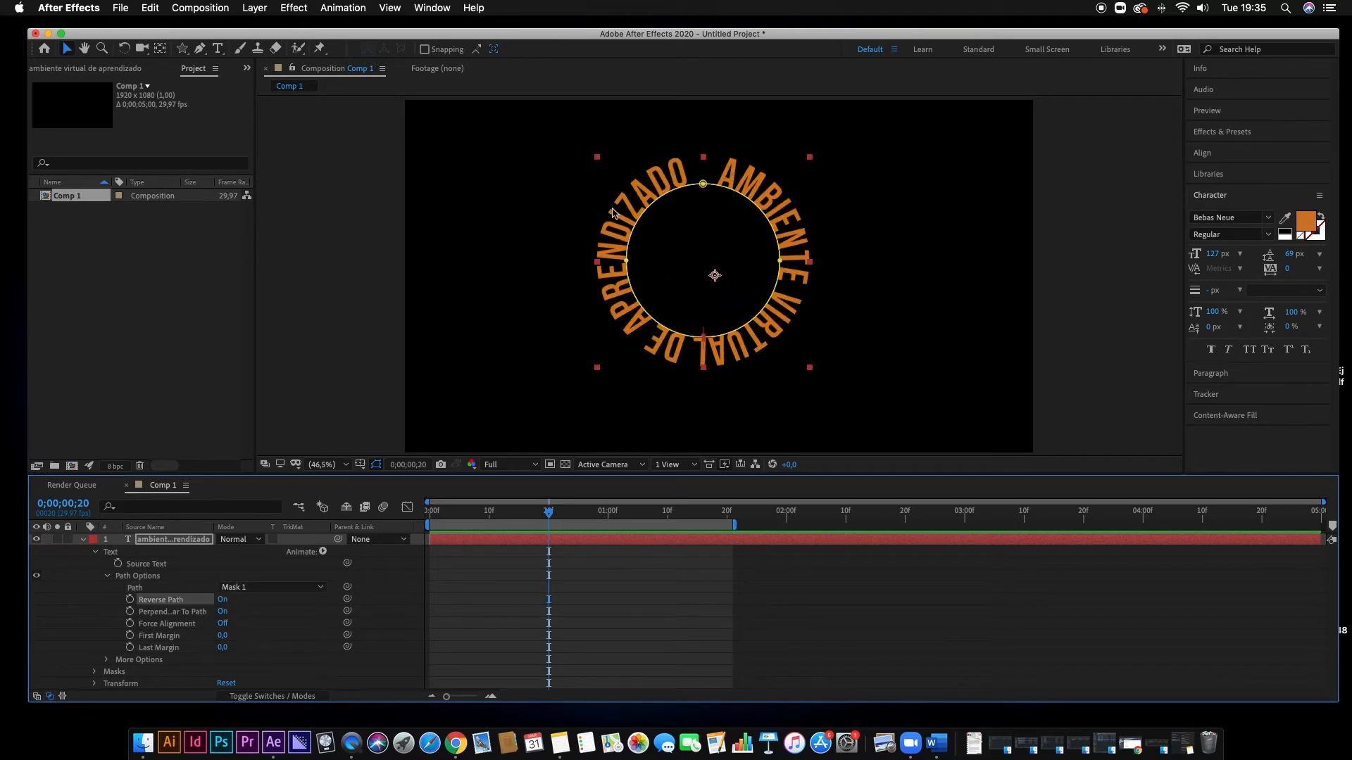
click(221, 599)
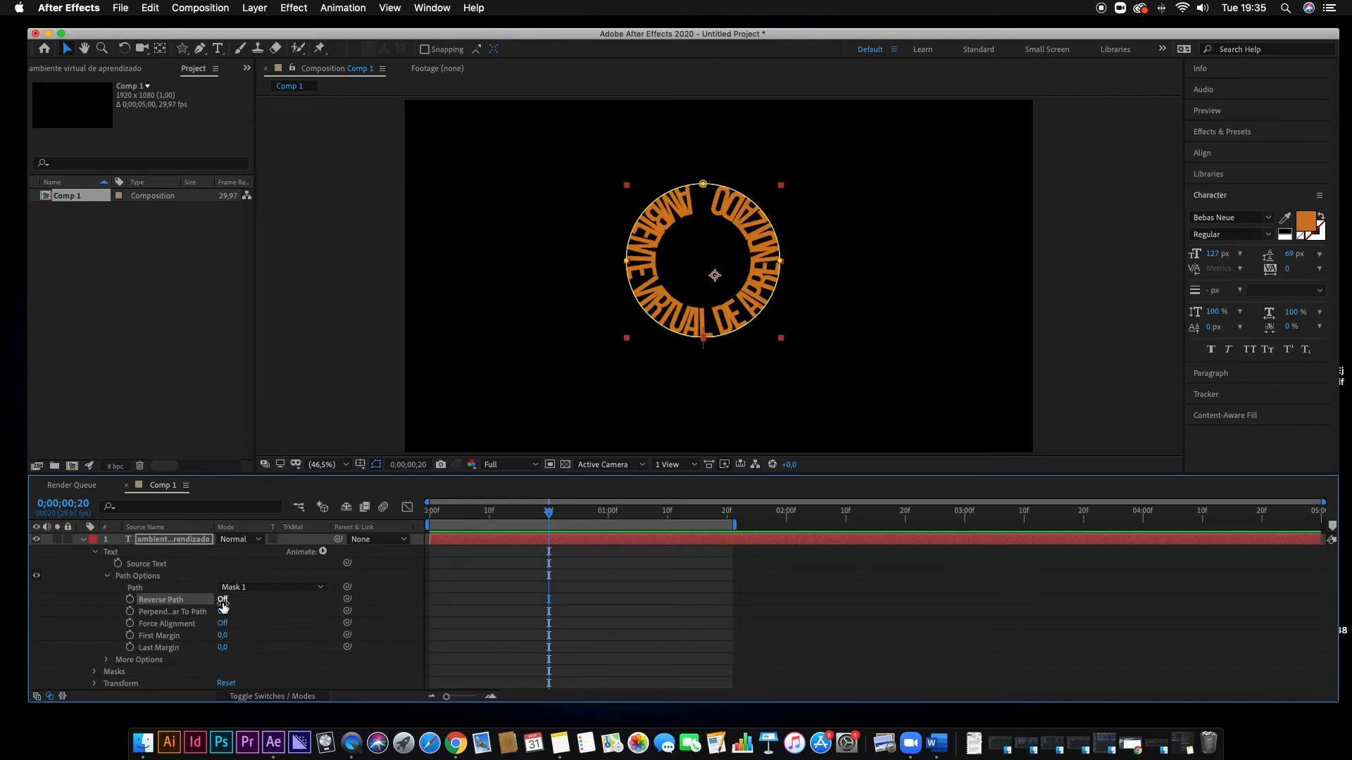
click(223, 599)
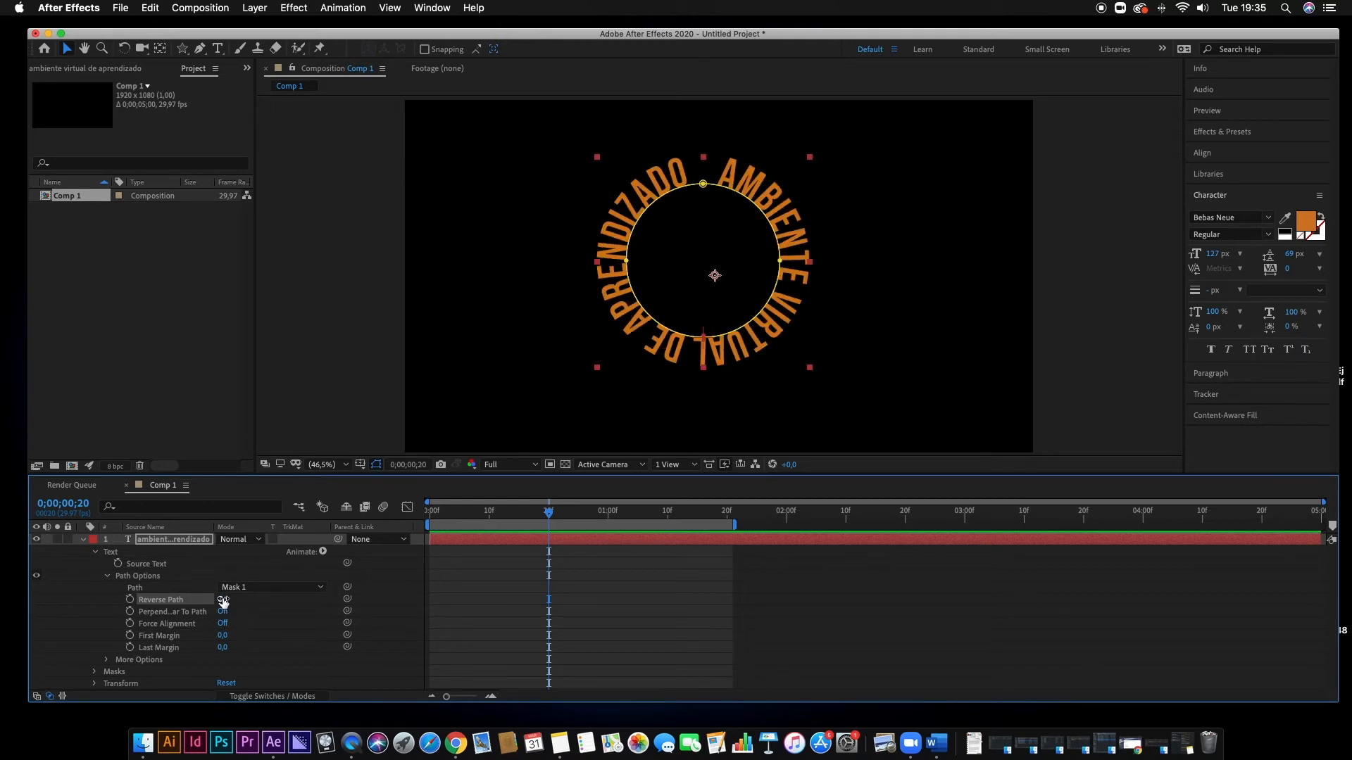
- Reduce the font size of the whole circular text to 63 px
double_click(621, 547)
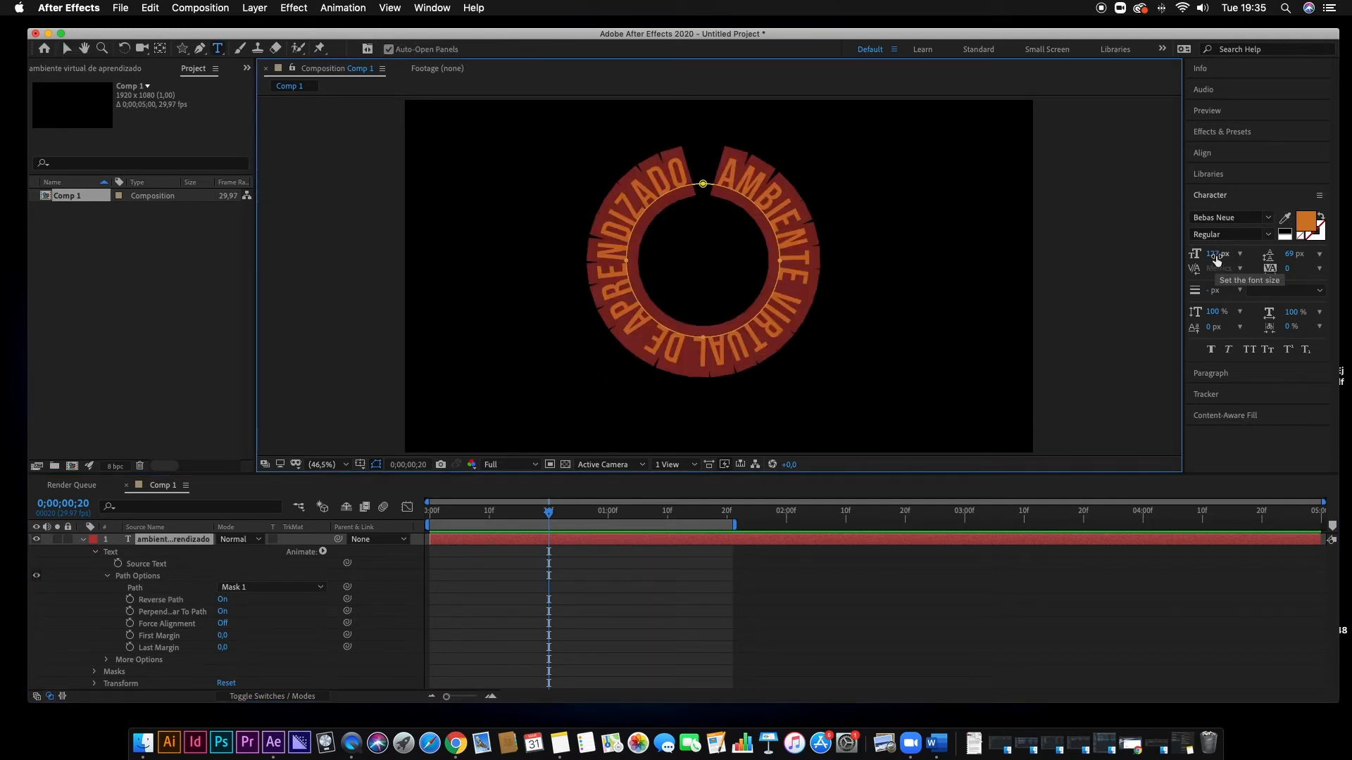
drag(1217, 259, 1171, 257)
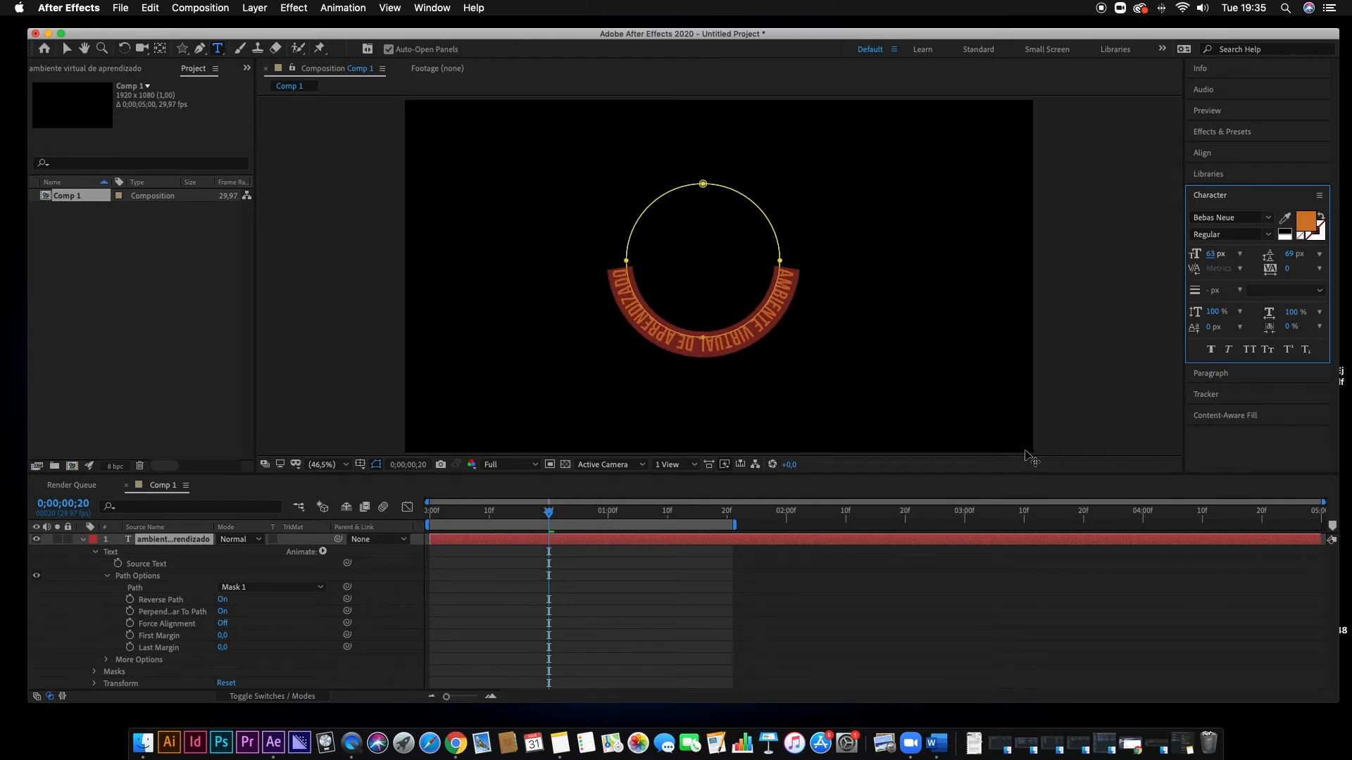
click(1117, 394)
- Set the text path's First Margin to 737 to centre the text over the top of the circle
click(713, 540)
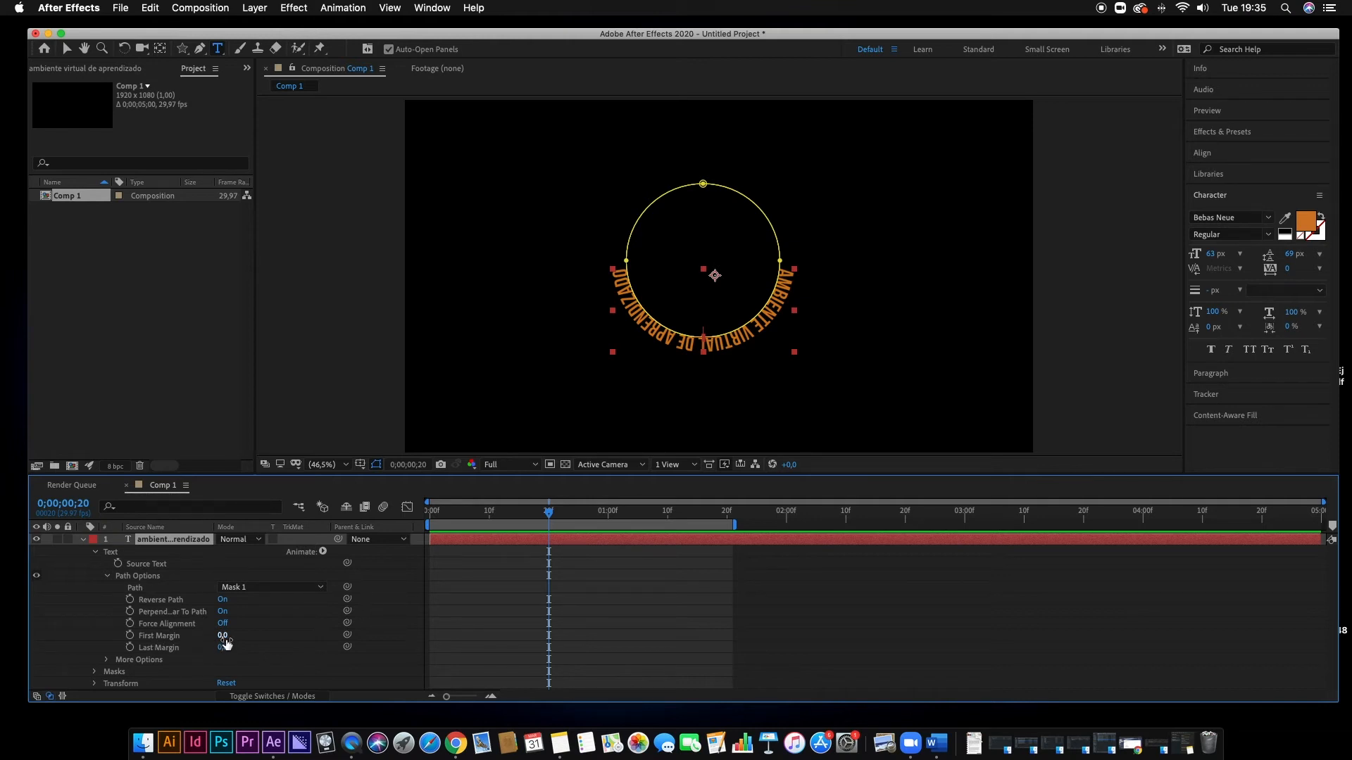
drag(222, 638, 712, 655)
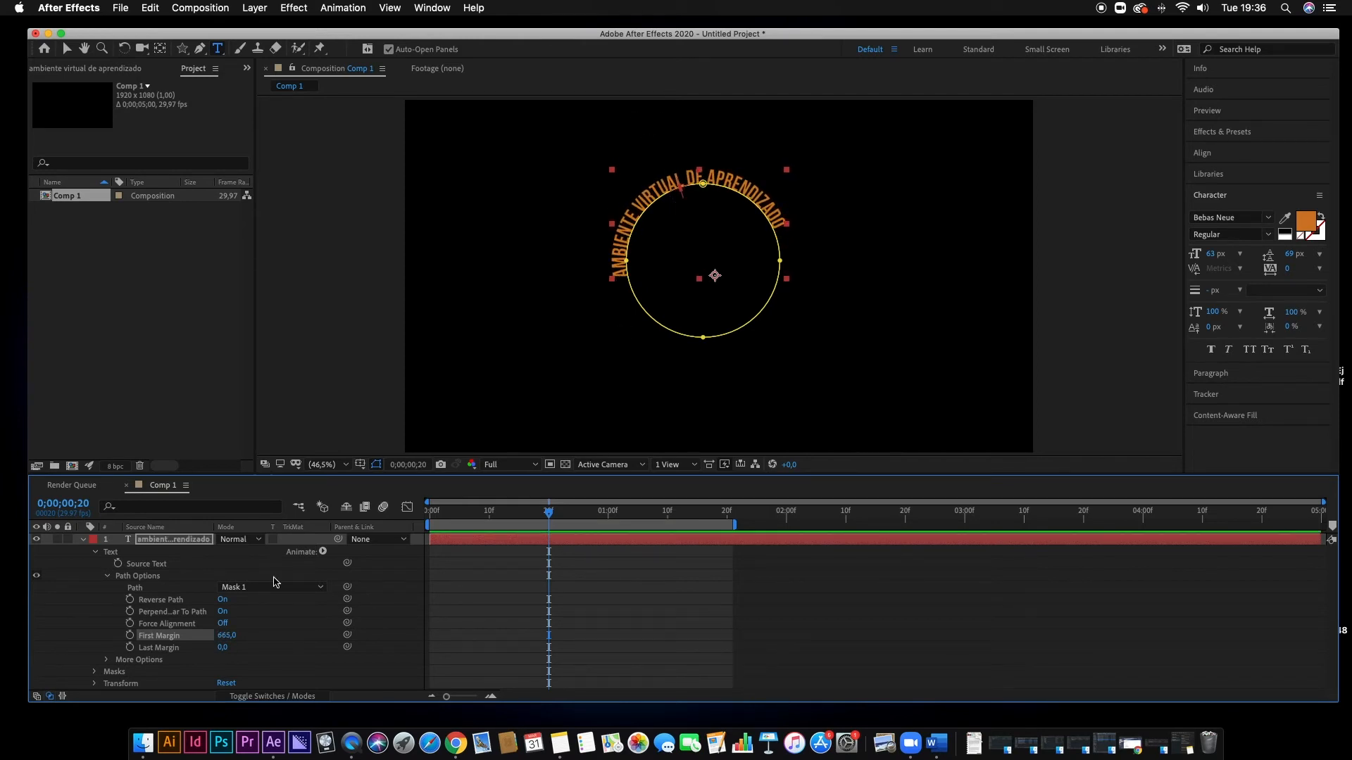
drag(226, 635, 277, 637)
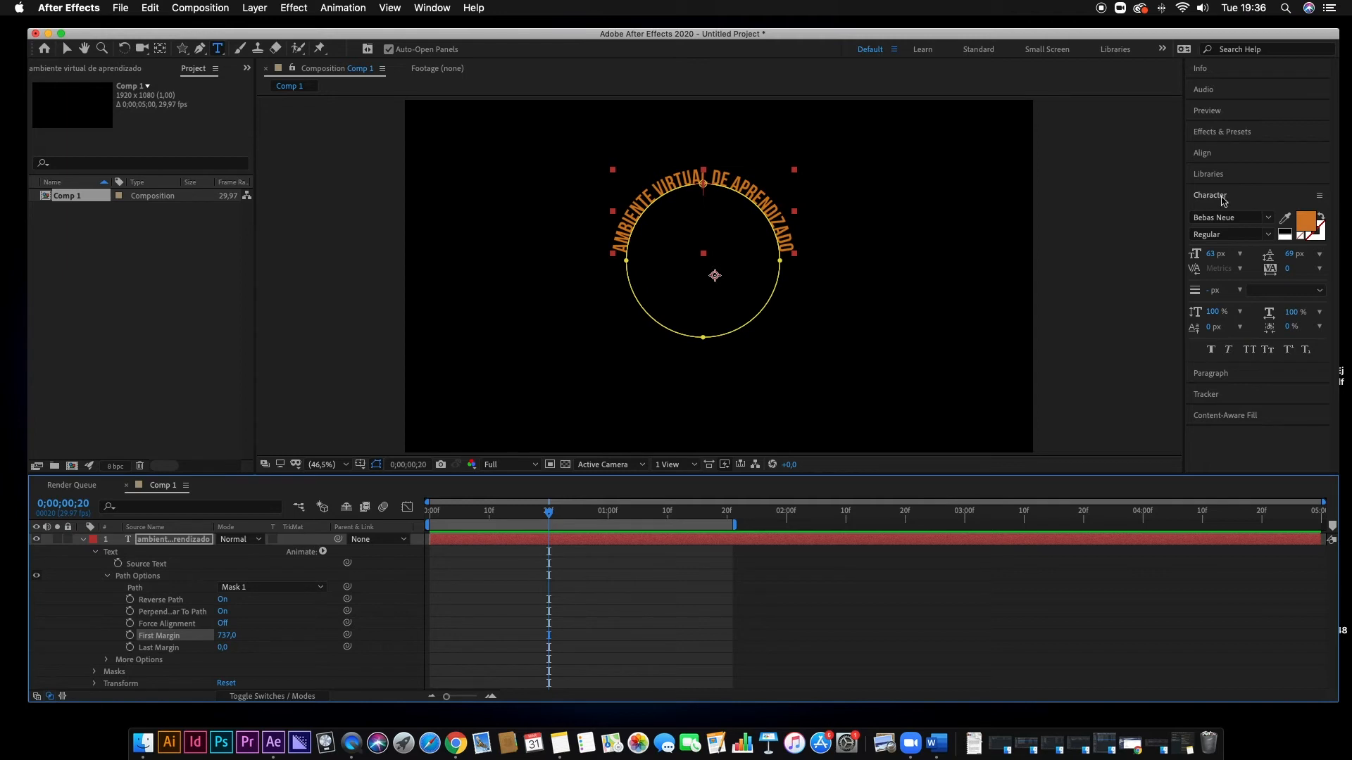
- Try left and right paragraph alignment on the path text, ending with left alignment
click(1201, 377)
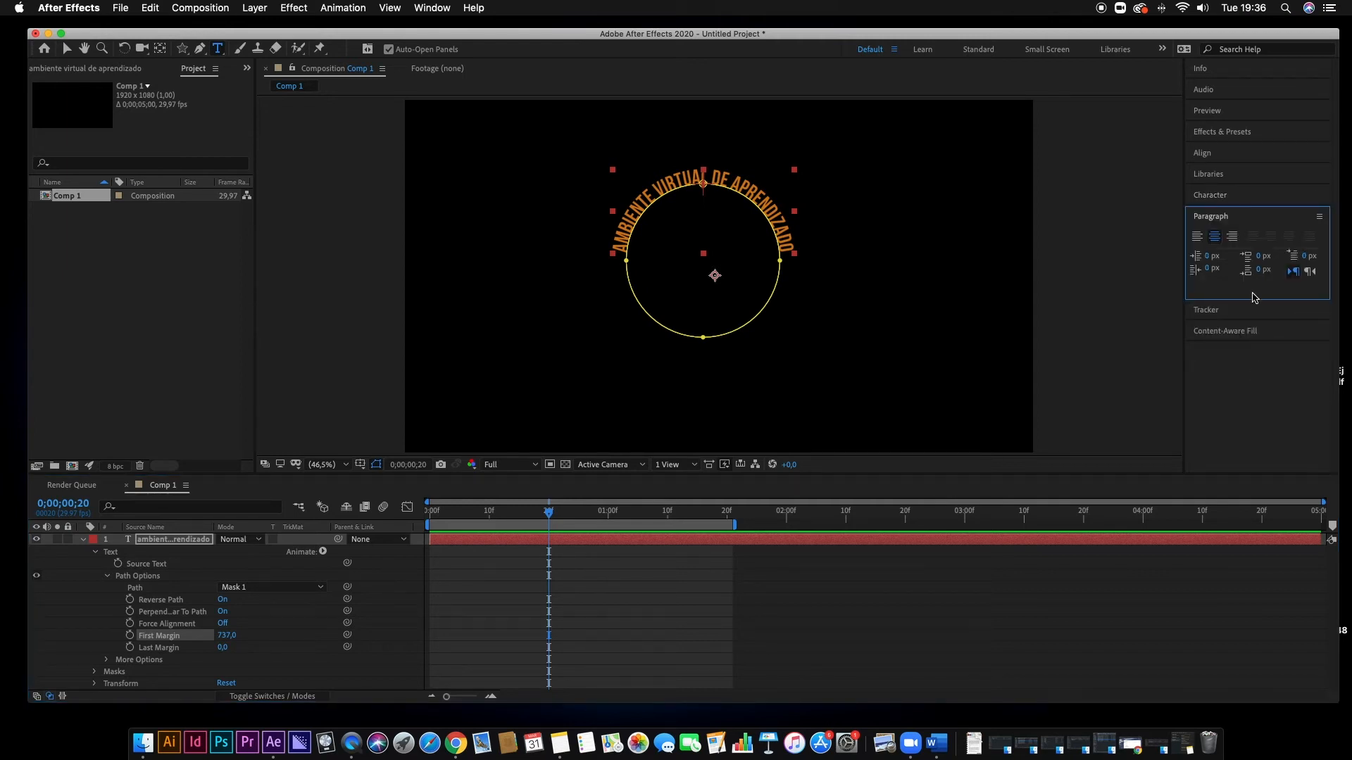
click(1197, 238)
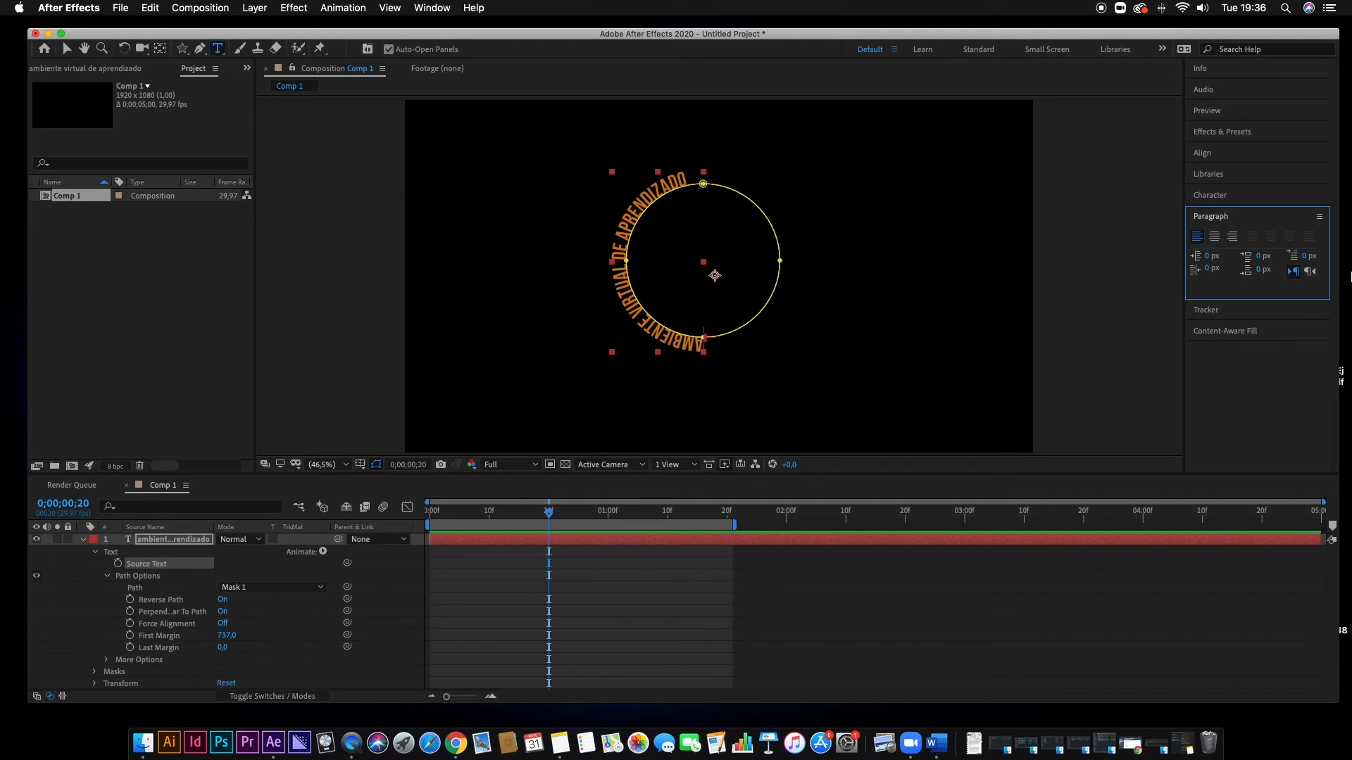
click(1232, 239)
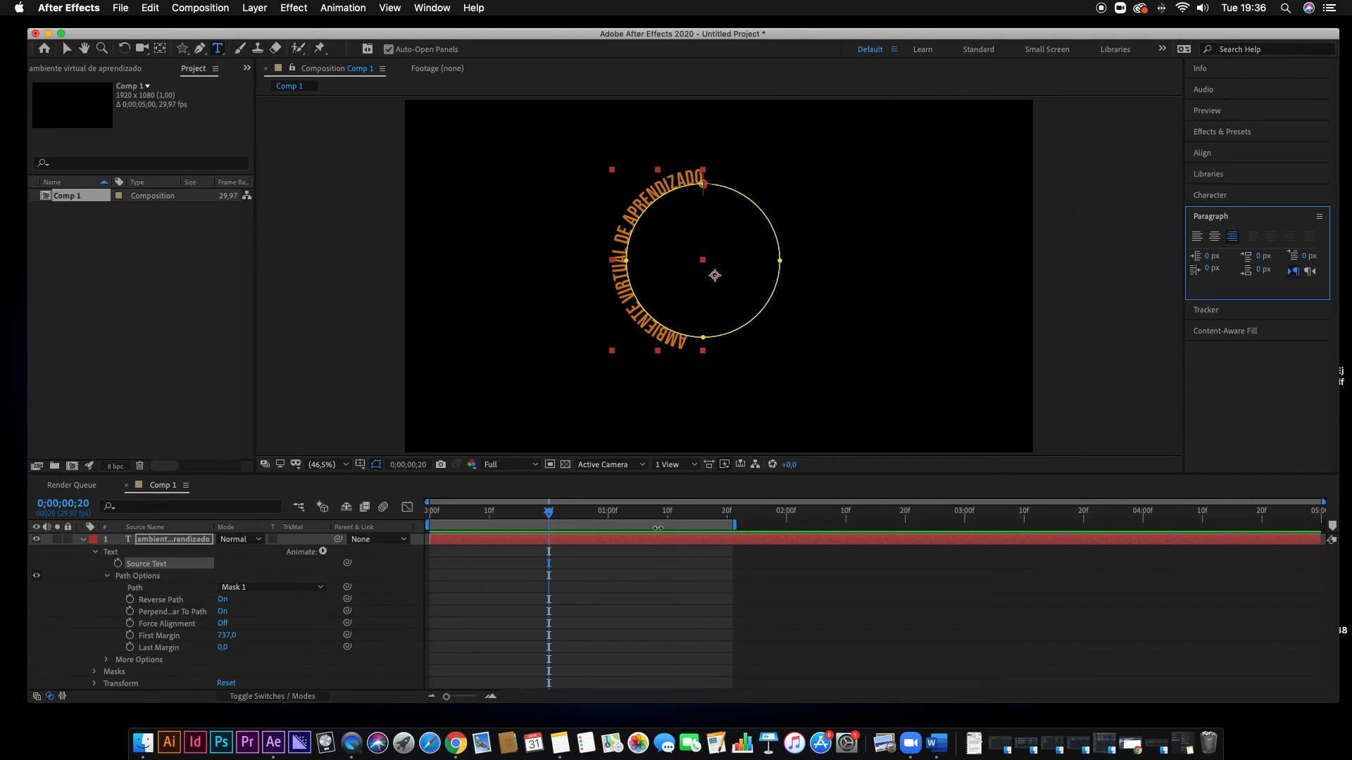
click(1197, 242)
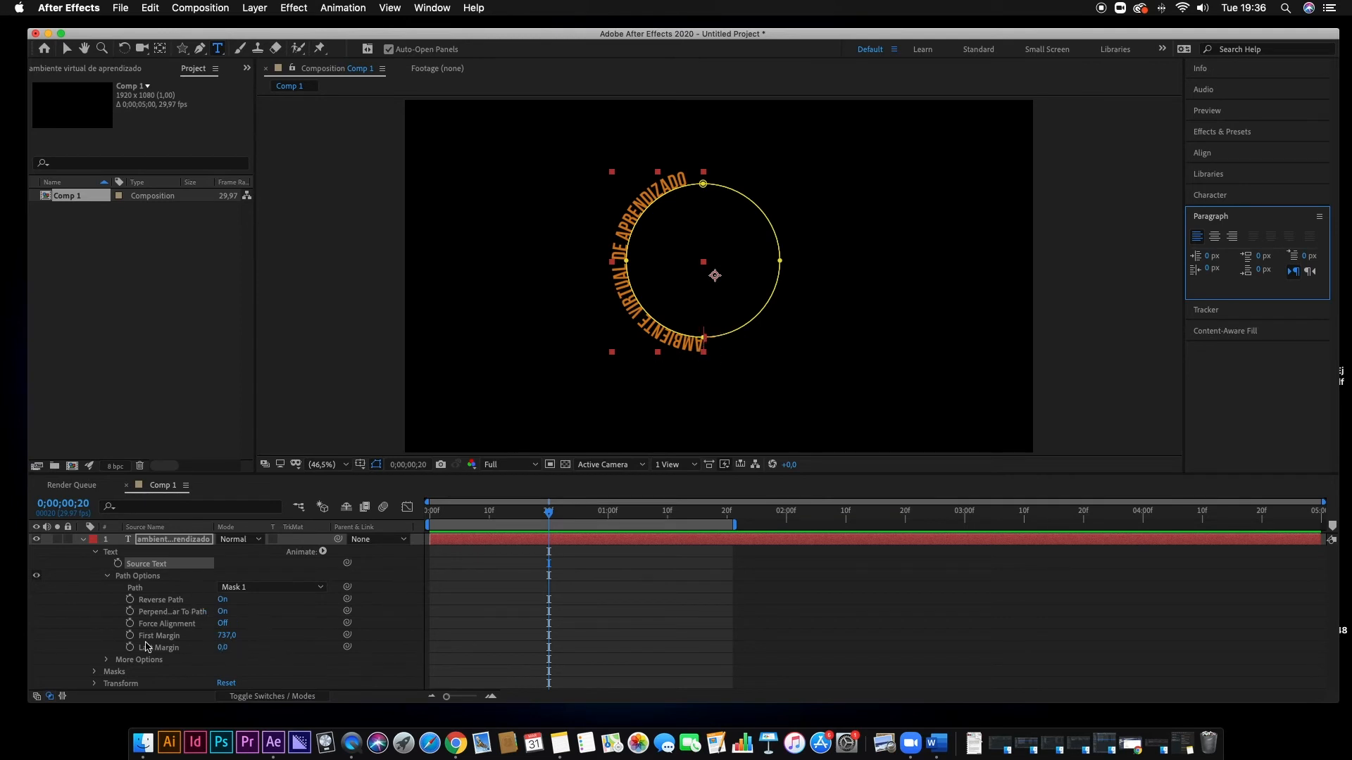
- Turn on Force Alignment and spread the text over the circle's upper half with First Margin 1052 and Last Margin 414
drag(224, 638, 492, 636)
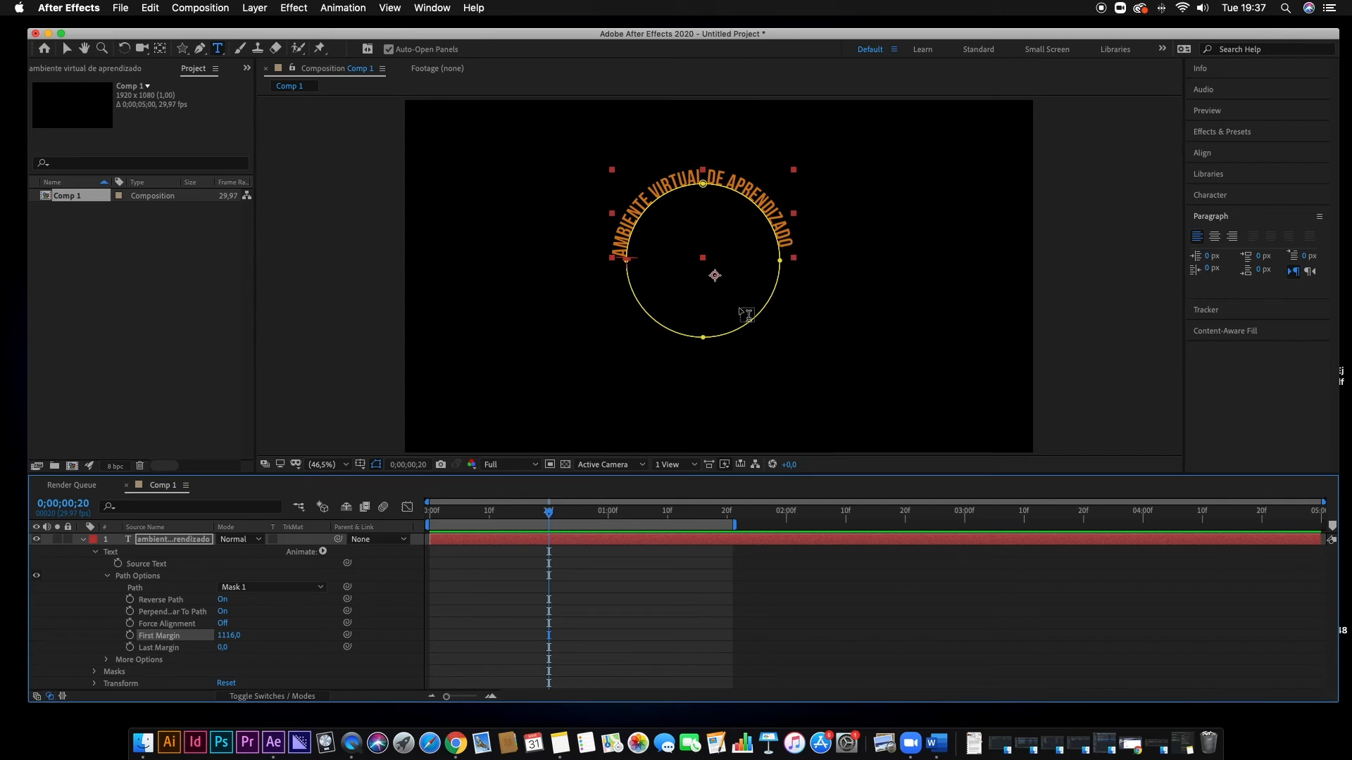
click(230, 638)
click(223, 624)
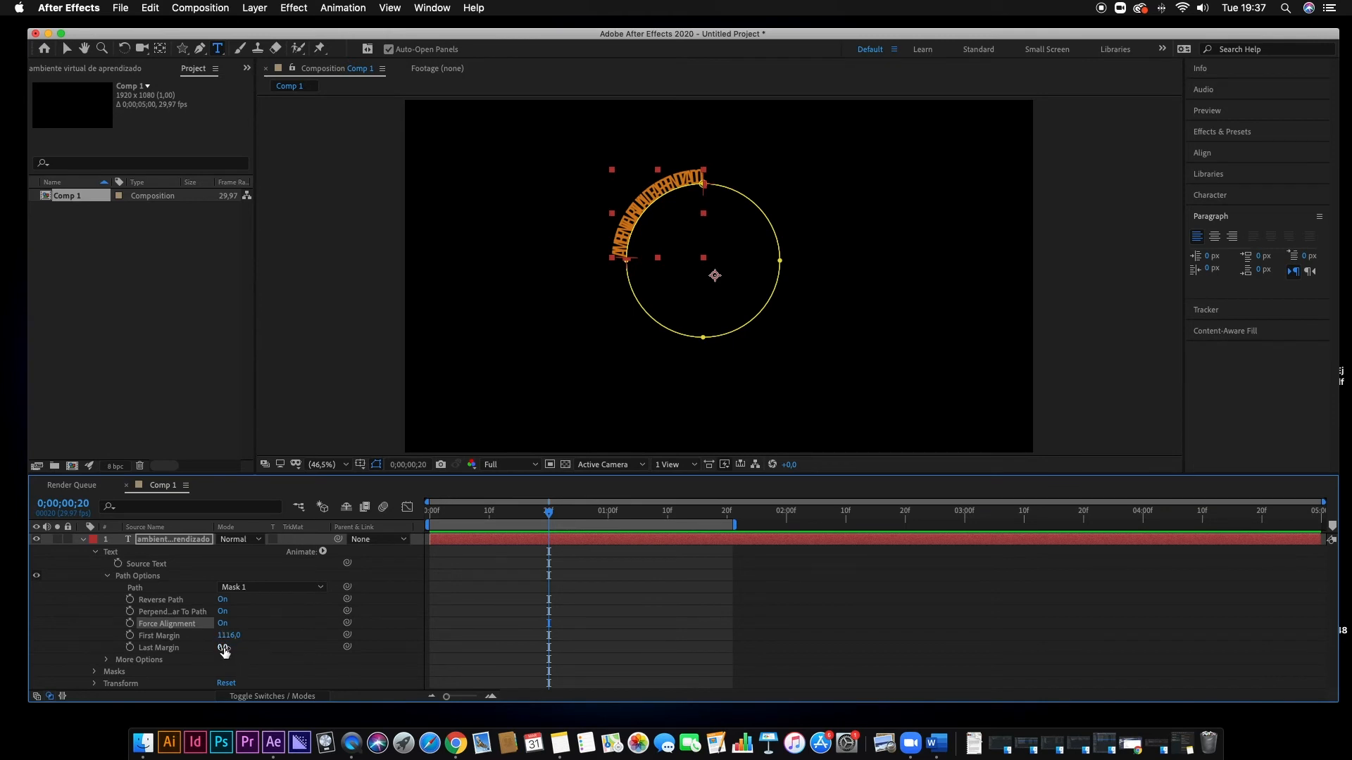
drag(222, 635, 536, 683)
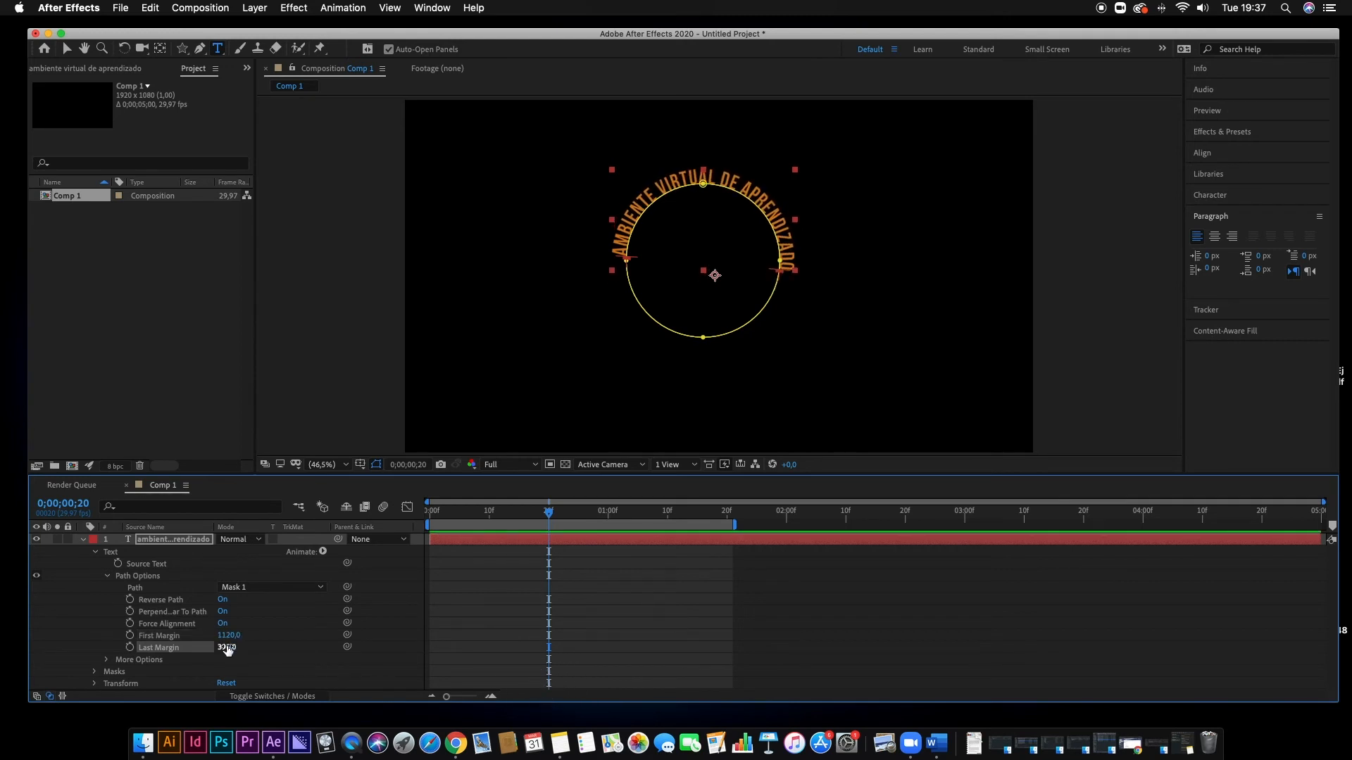
drag(227, 651, 184, 632)
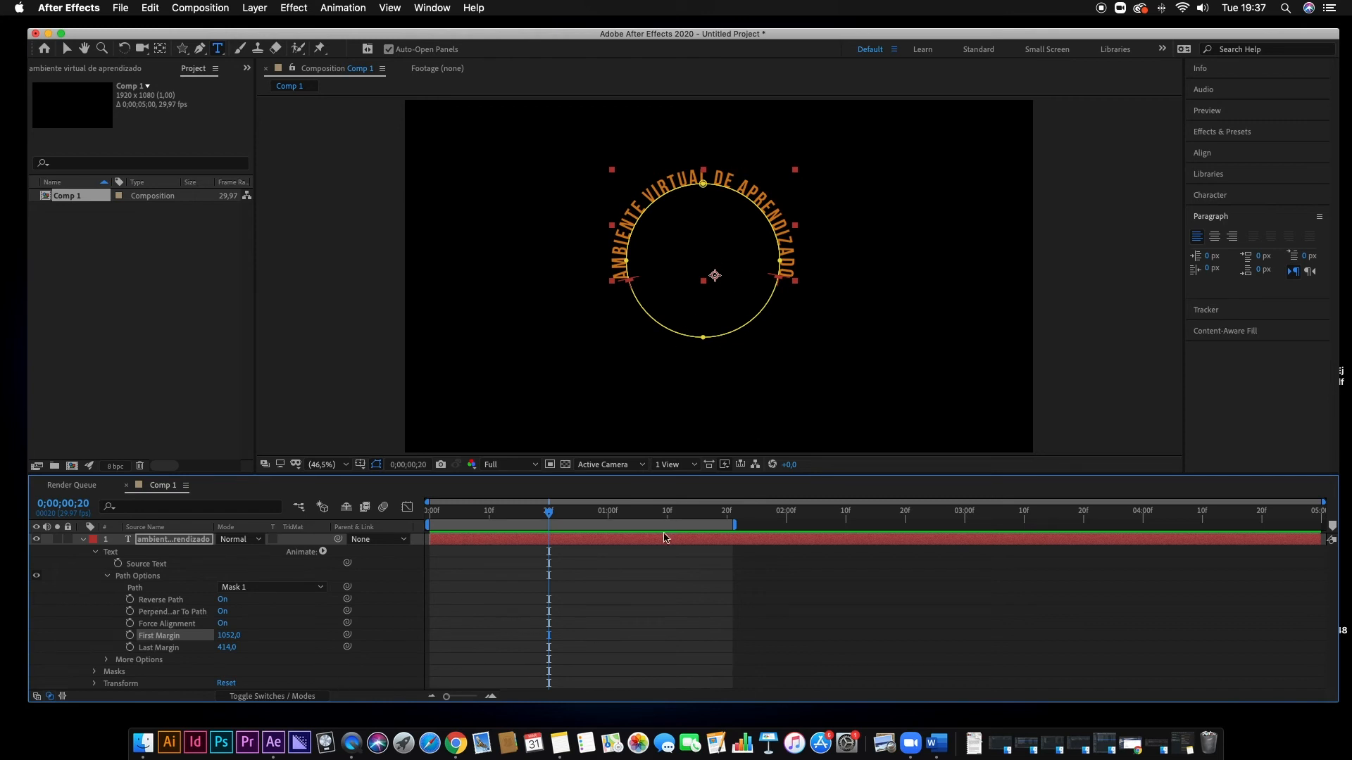
- Switch Force Alignment off and back on, setting First Margin to 1101 and Last Margin to 699
click(224, 624)
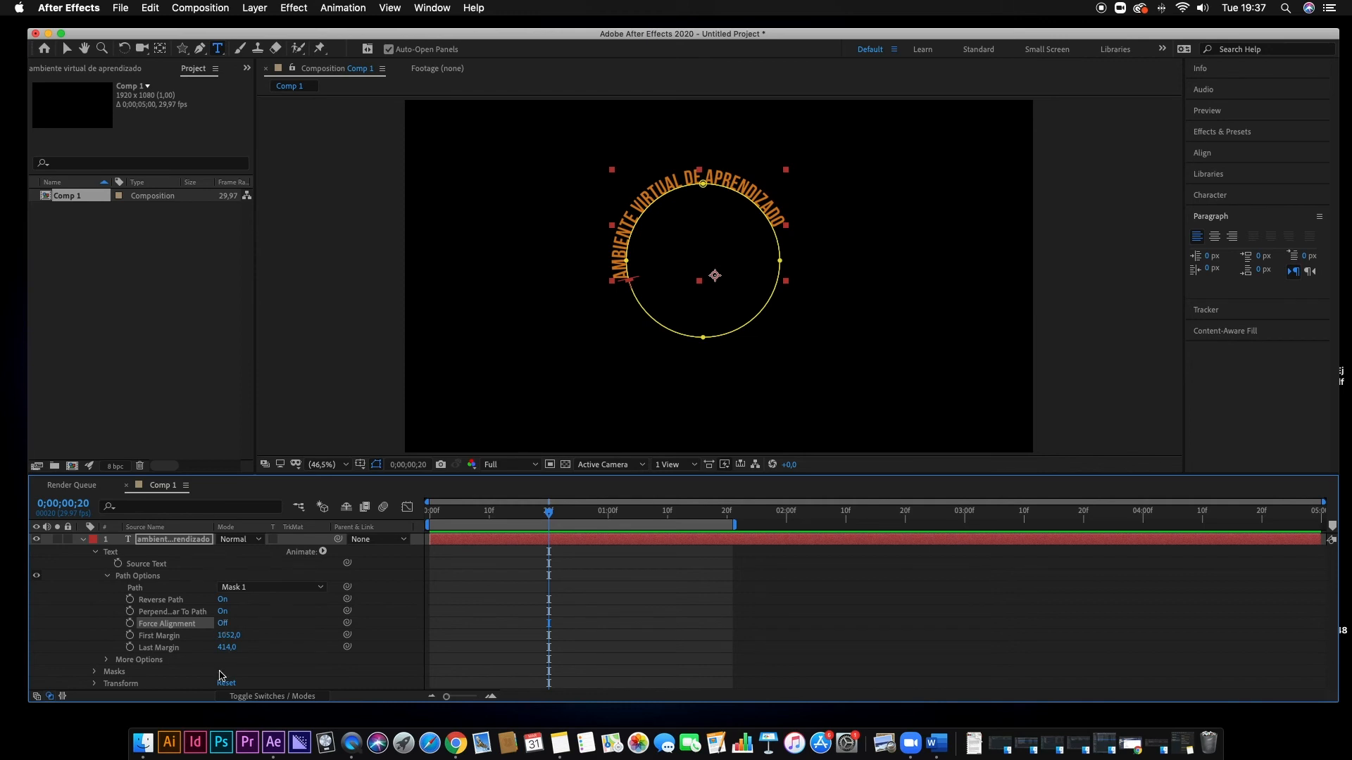
drag(228, 636, 416, 637)
click(222, 623)
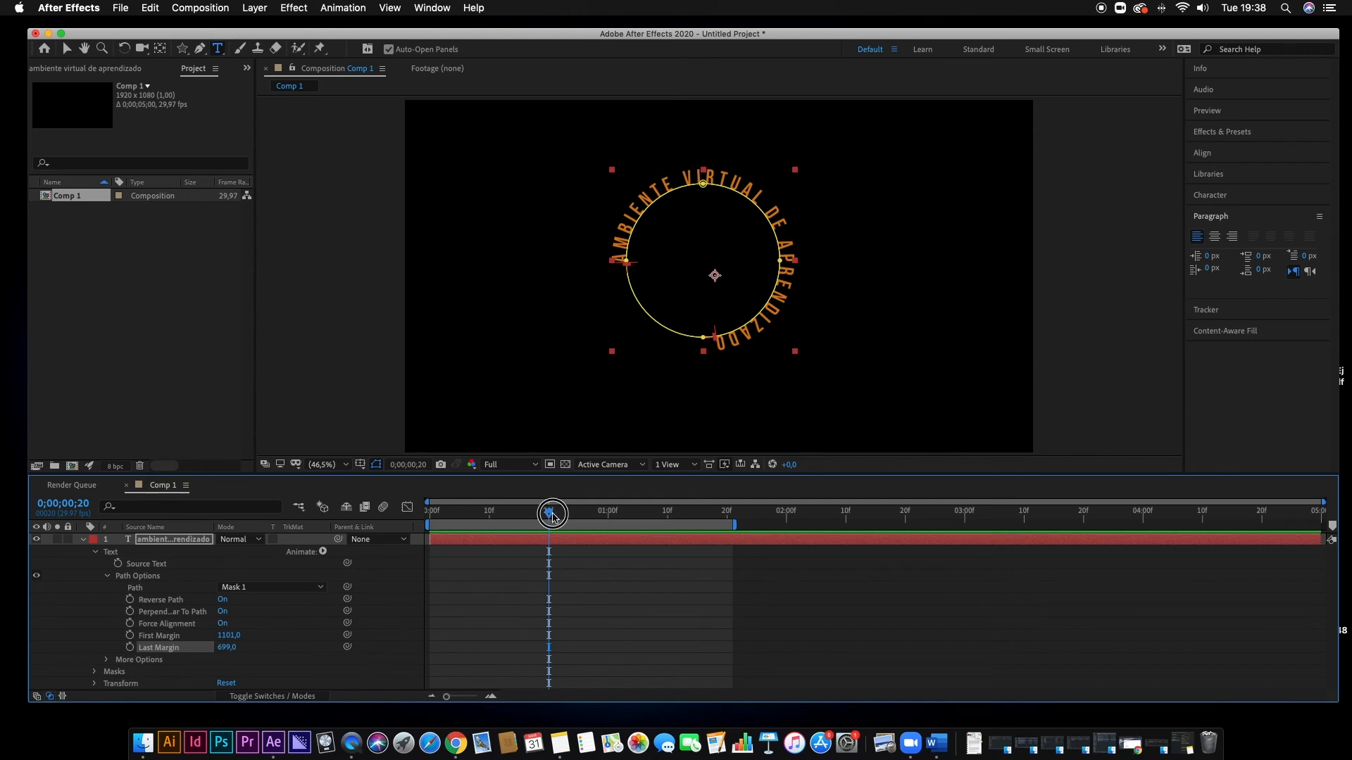
- At 0;00;00;00, turn Force Alignment off, centre-align the text and set First Margin to 1839 and Last Margin to 374
key(Home)
drag(224, 647, 134, 646)
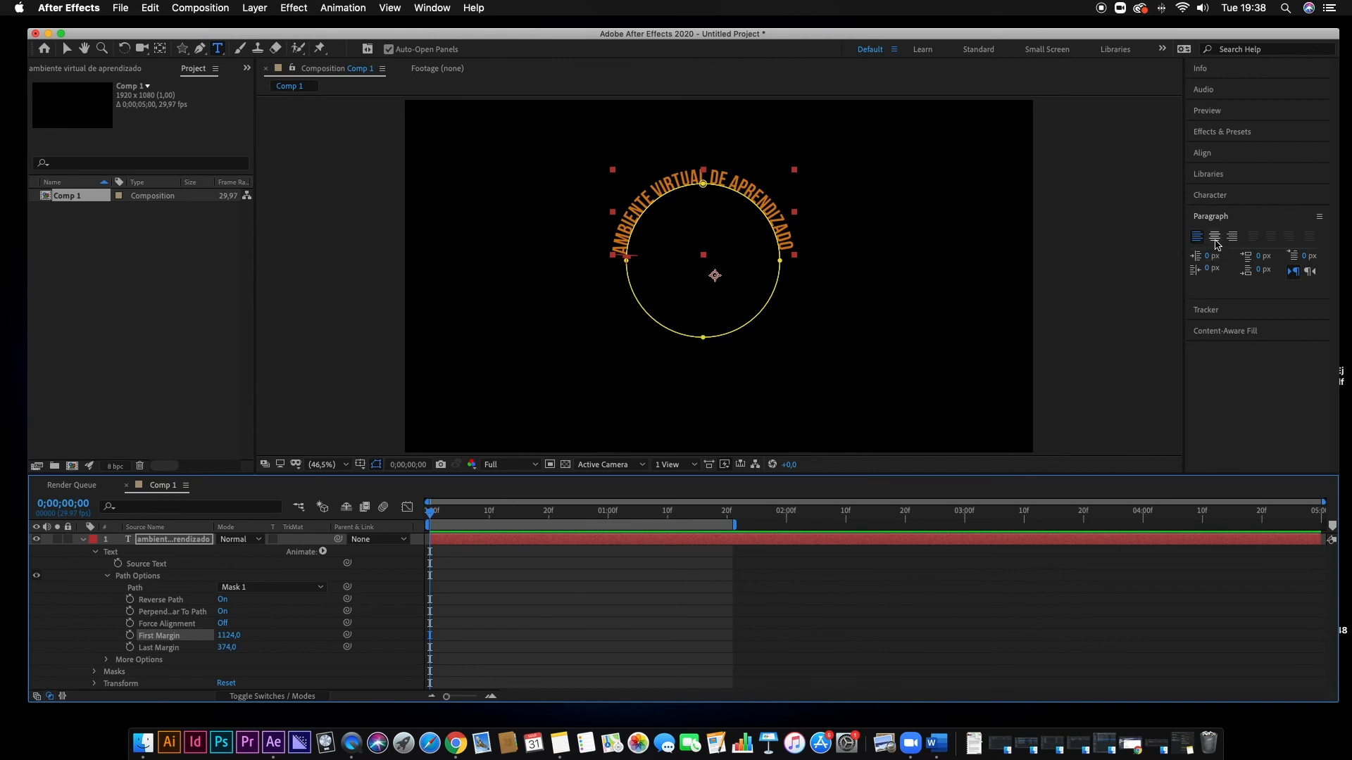
click(1215, 241)
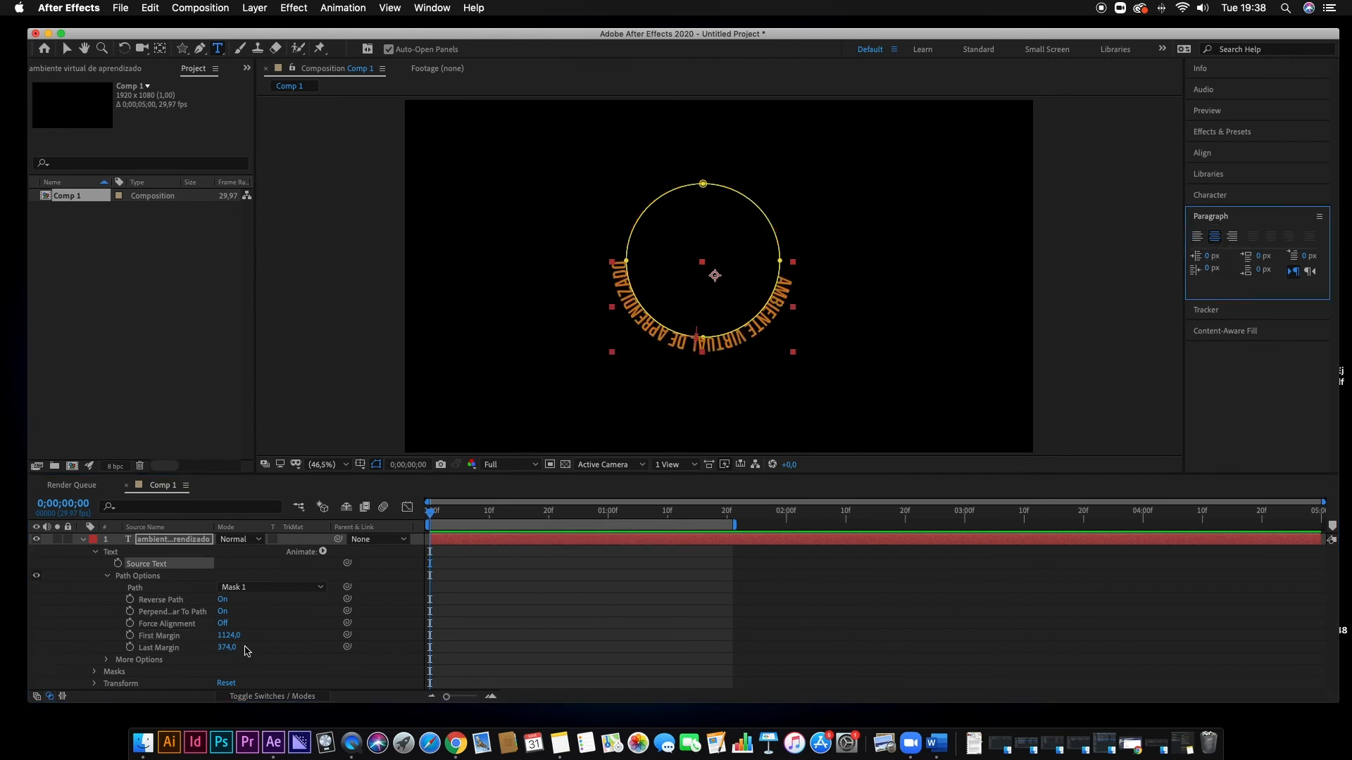
drag(226, 635, 738, 644)
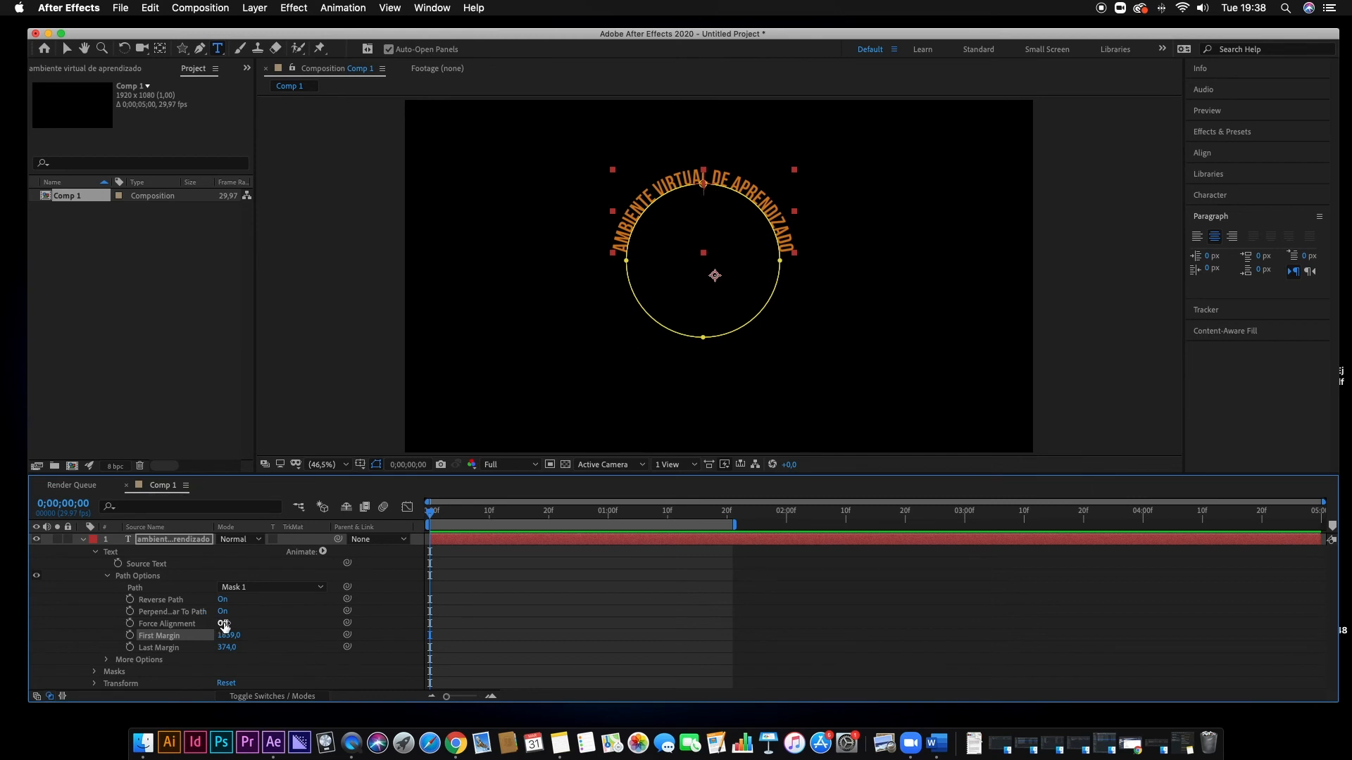
- Turn on Force Alignment and stretch the text around the circle with First Margin 2379 and Last Margin about -238
click(224, 624)
drag(227, 647, 11, 638)
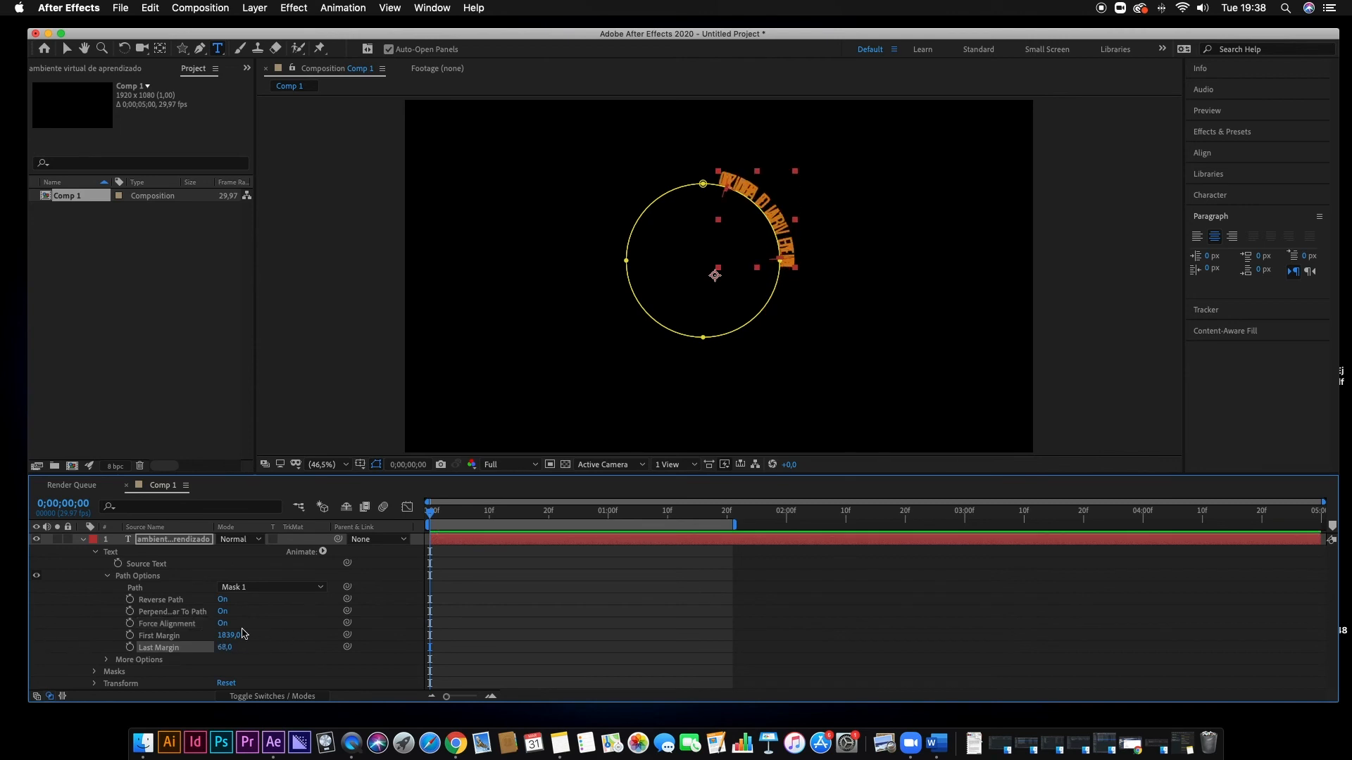
drag(227, 647, 8, 641)
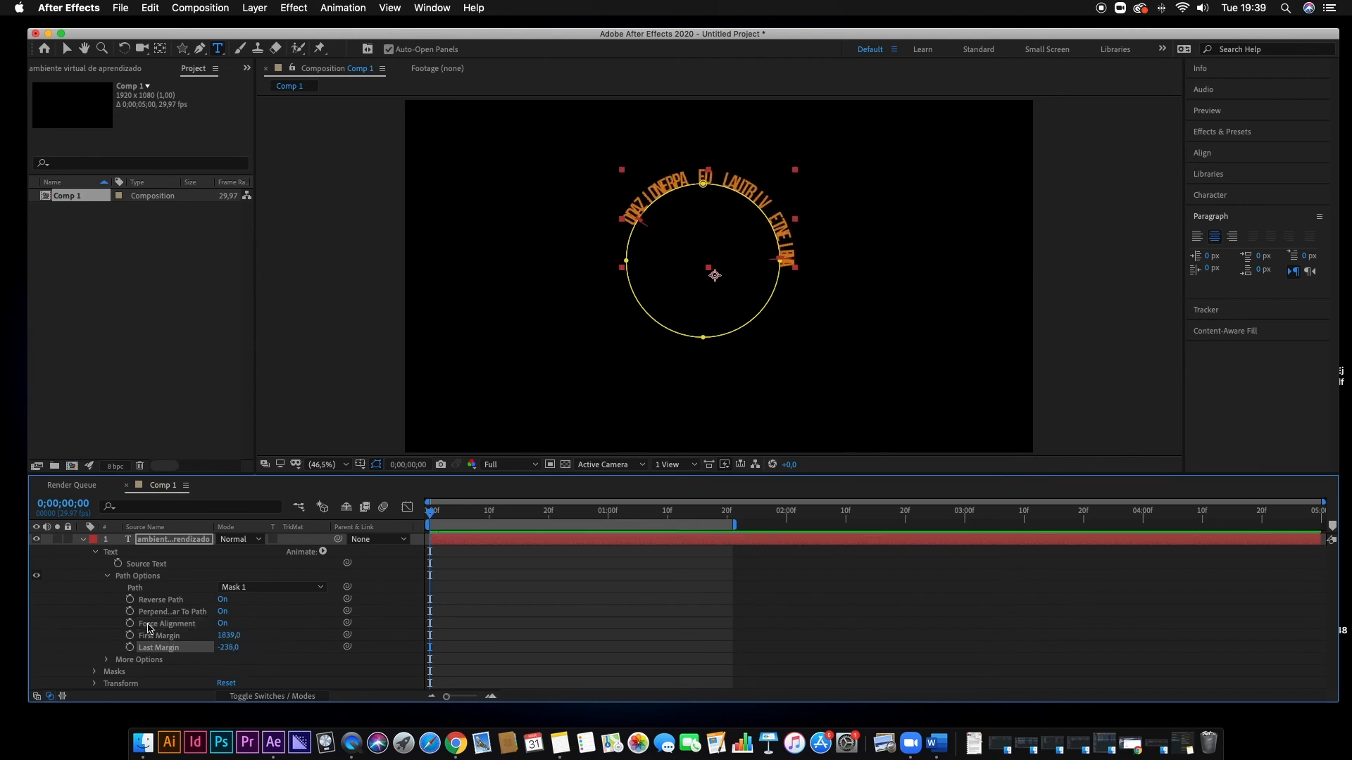
drag(229, 635, 679, 619)
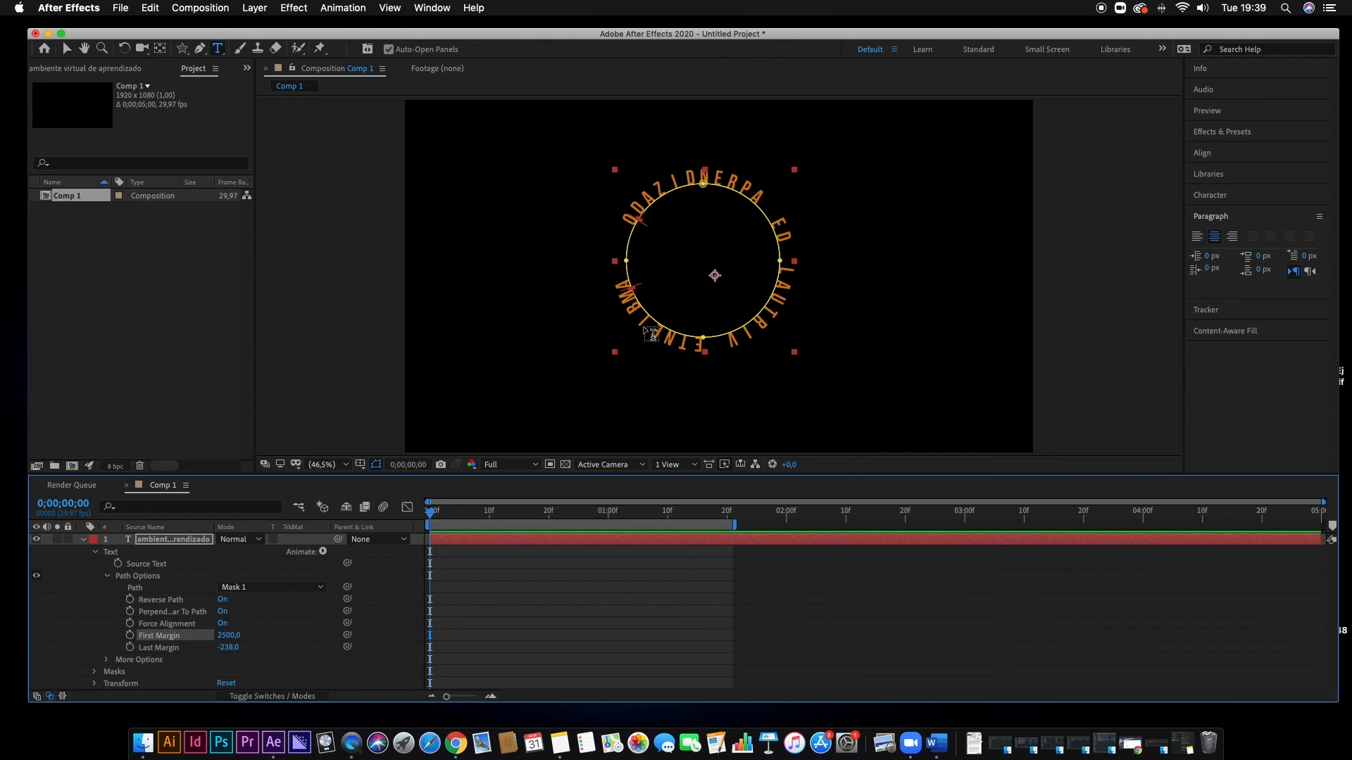
drag(227, 637, 141, 636)
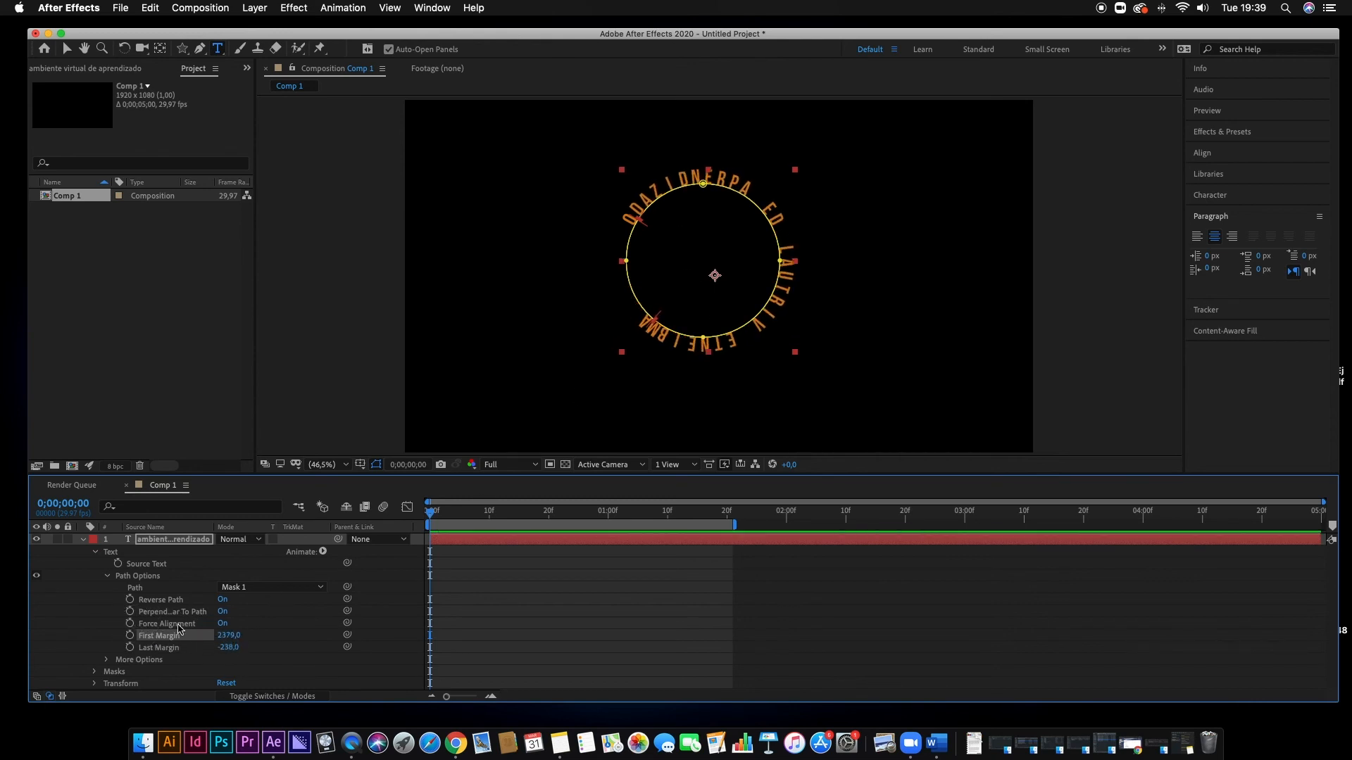
- Reset the path text's First Margin and Last Margin to 0
click(227, 636)
key(Return)
click(230, 647)
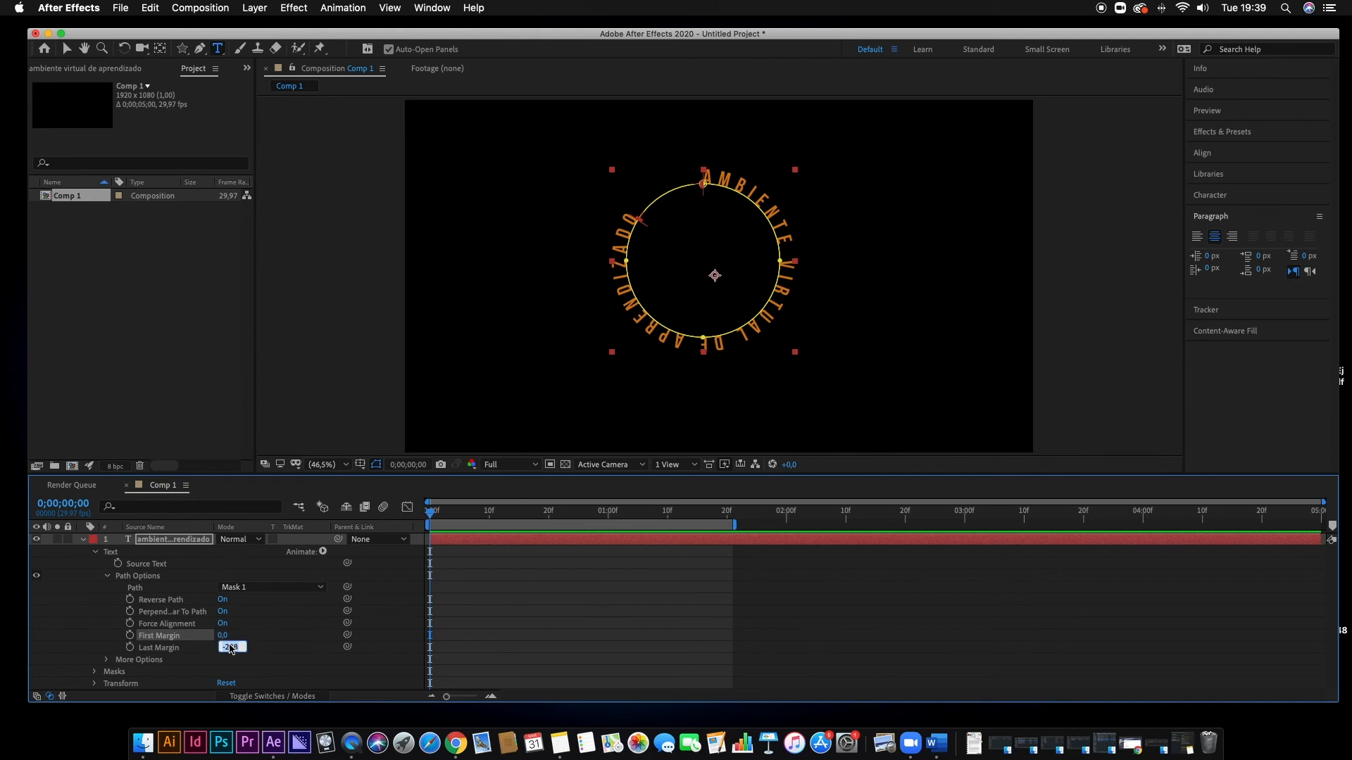
key(Return)
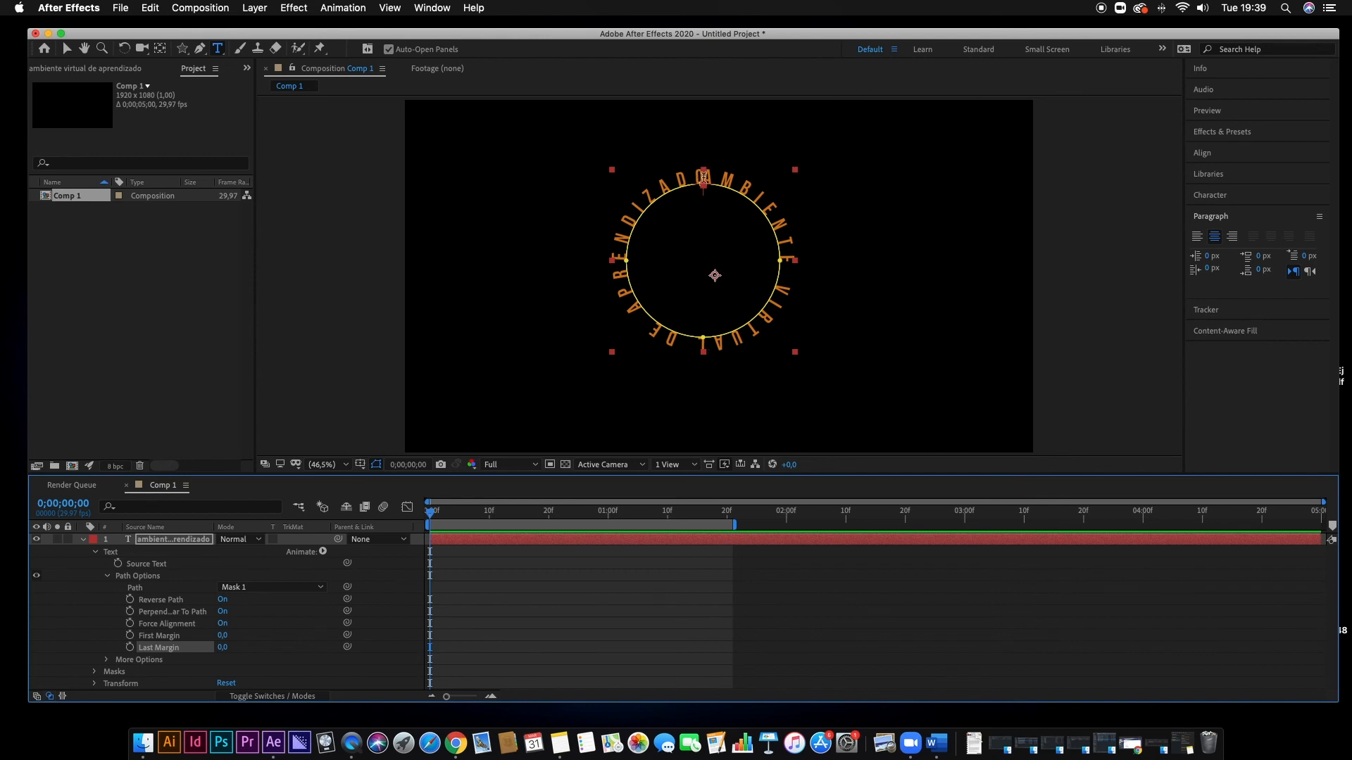
click(704, 185)
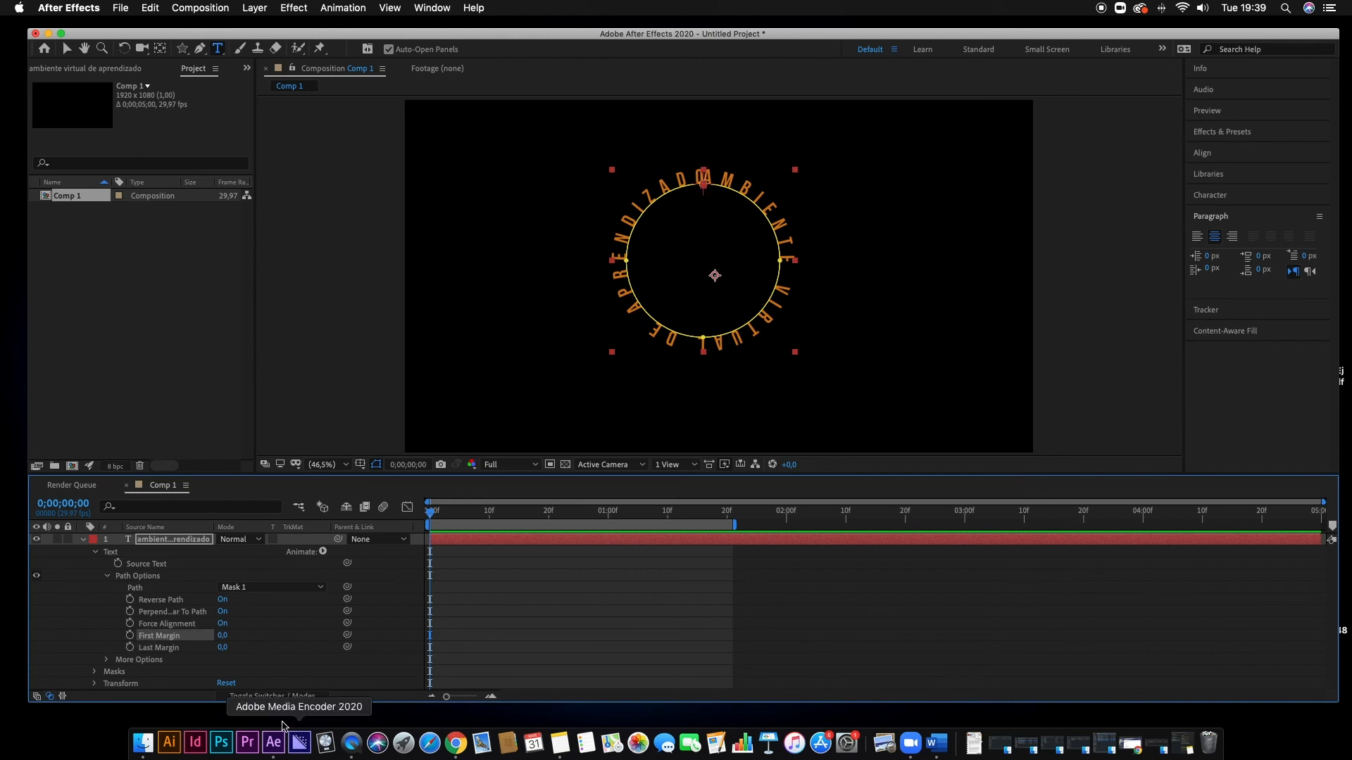
- Set First Margin to 415 and Last Margin to -118, and left-align the text on the circle
drag(222, 636, 514, 637)
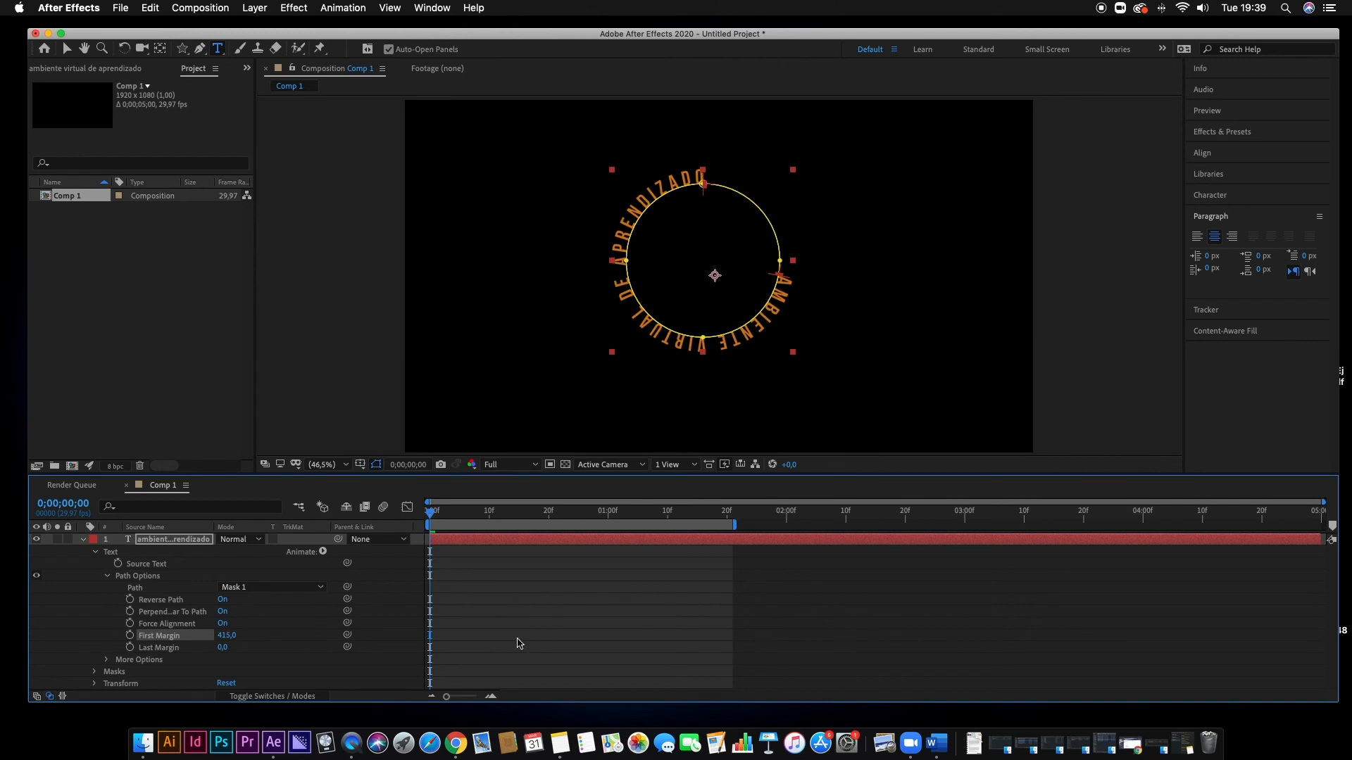
drag(224, 648, 161, 649)
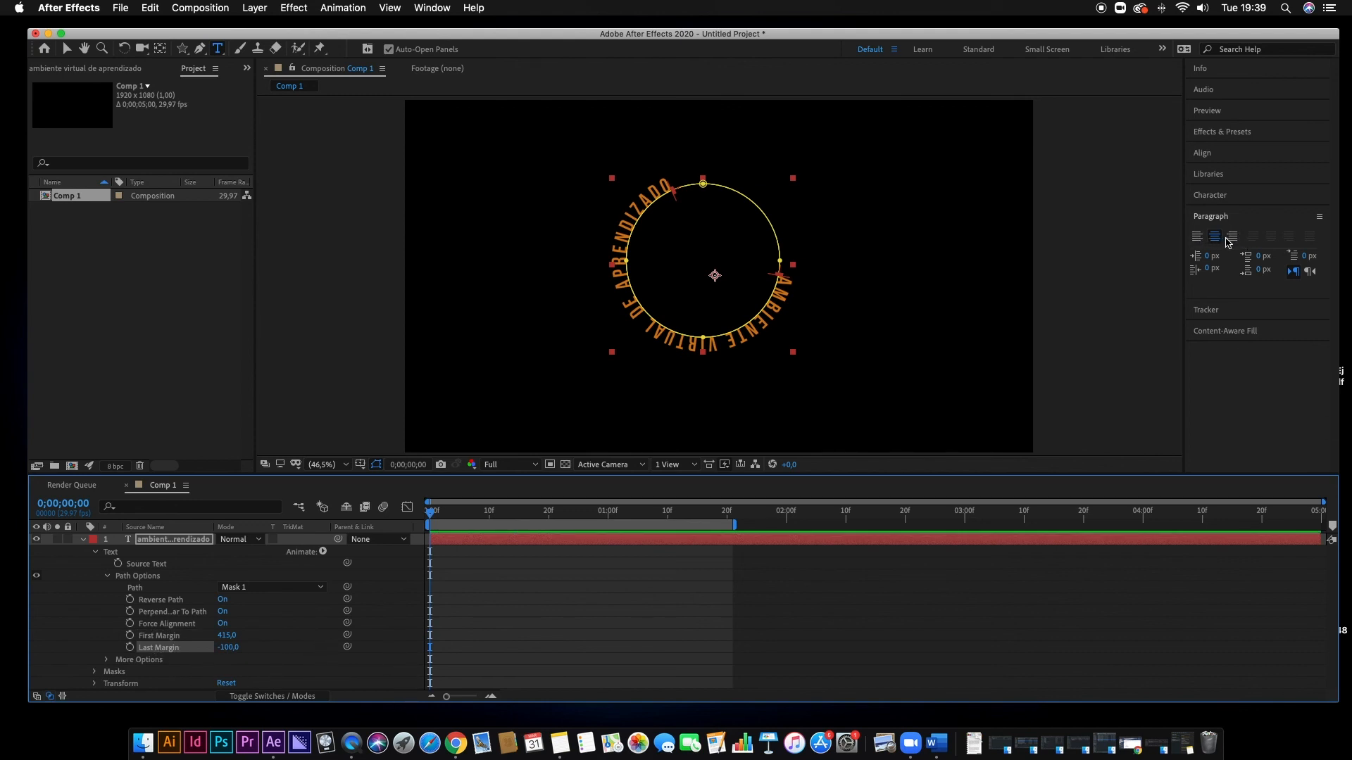
click(1197, 239)
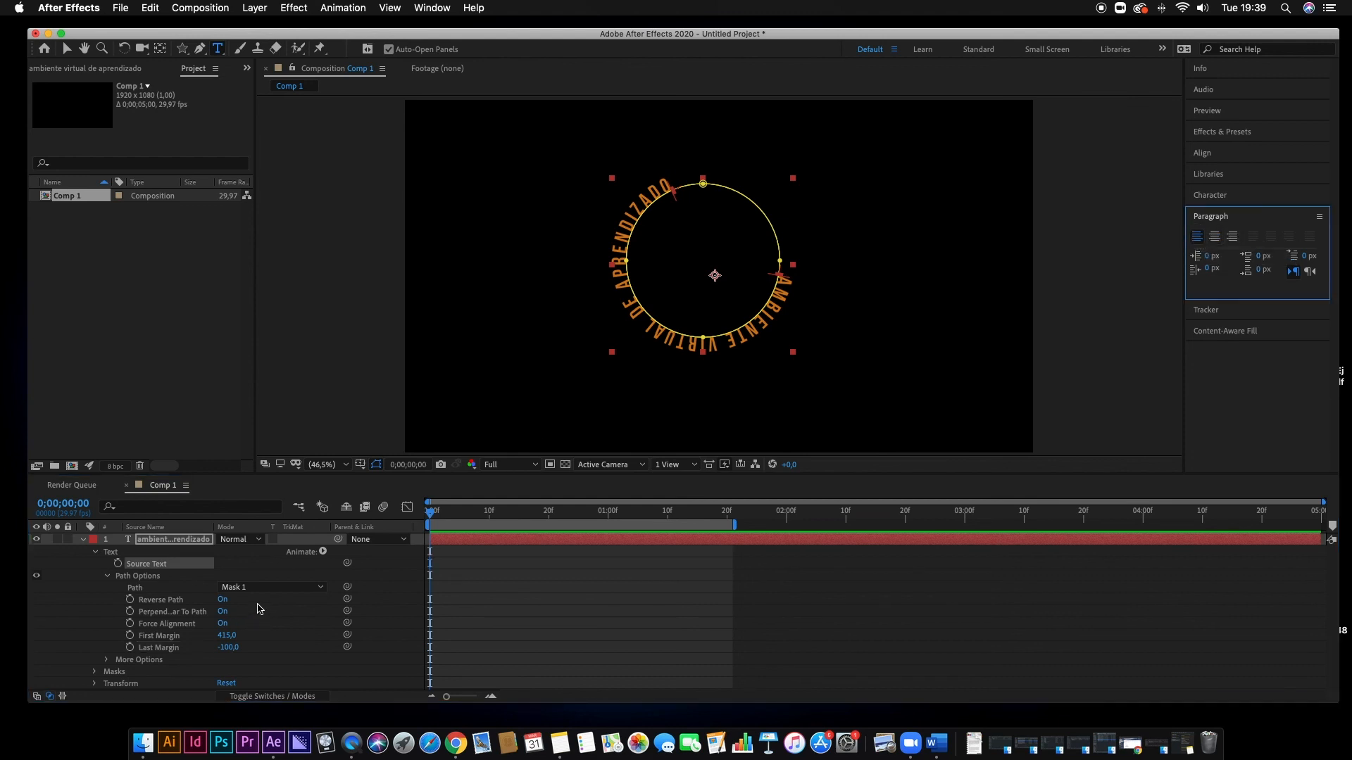
drag(223, 646, 212, 643)
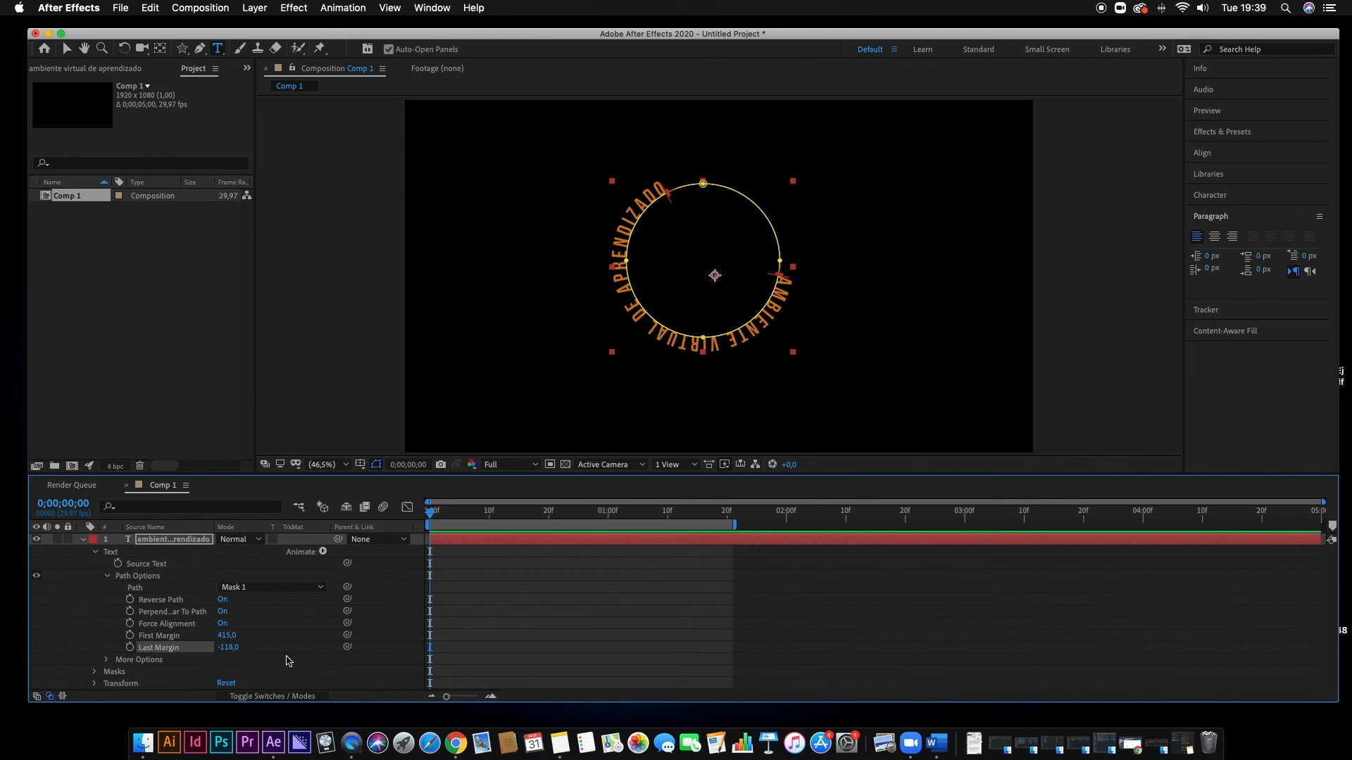
- Turn off Force Alignment, set First Margin to 1111 and slightly widen the timeline's Source Name column
drag(300, 630, 220, 634)
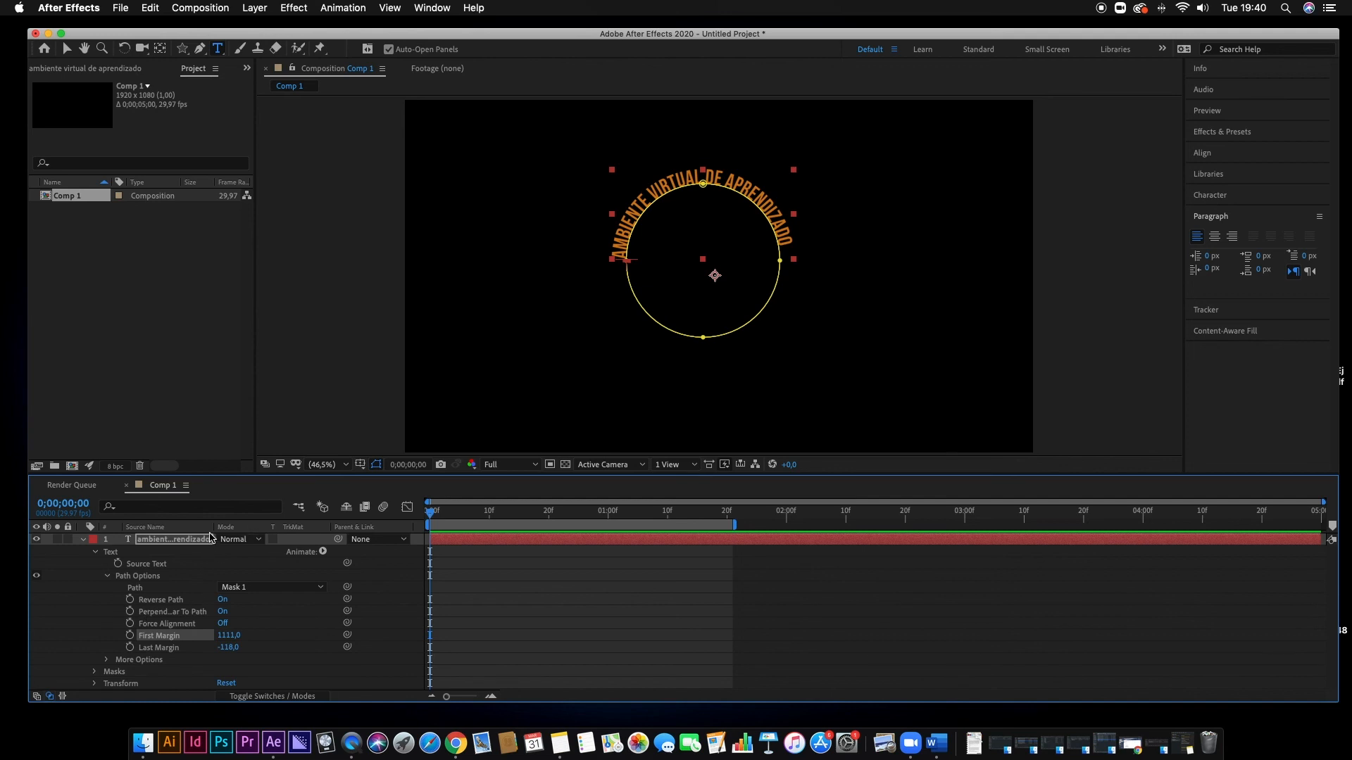
mouse_move(213, 526)
mouse_down()
mouse_move(279, 527)
mouse_move(229, 526)
mouse_up()
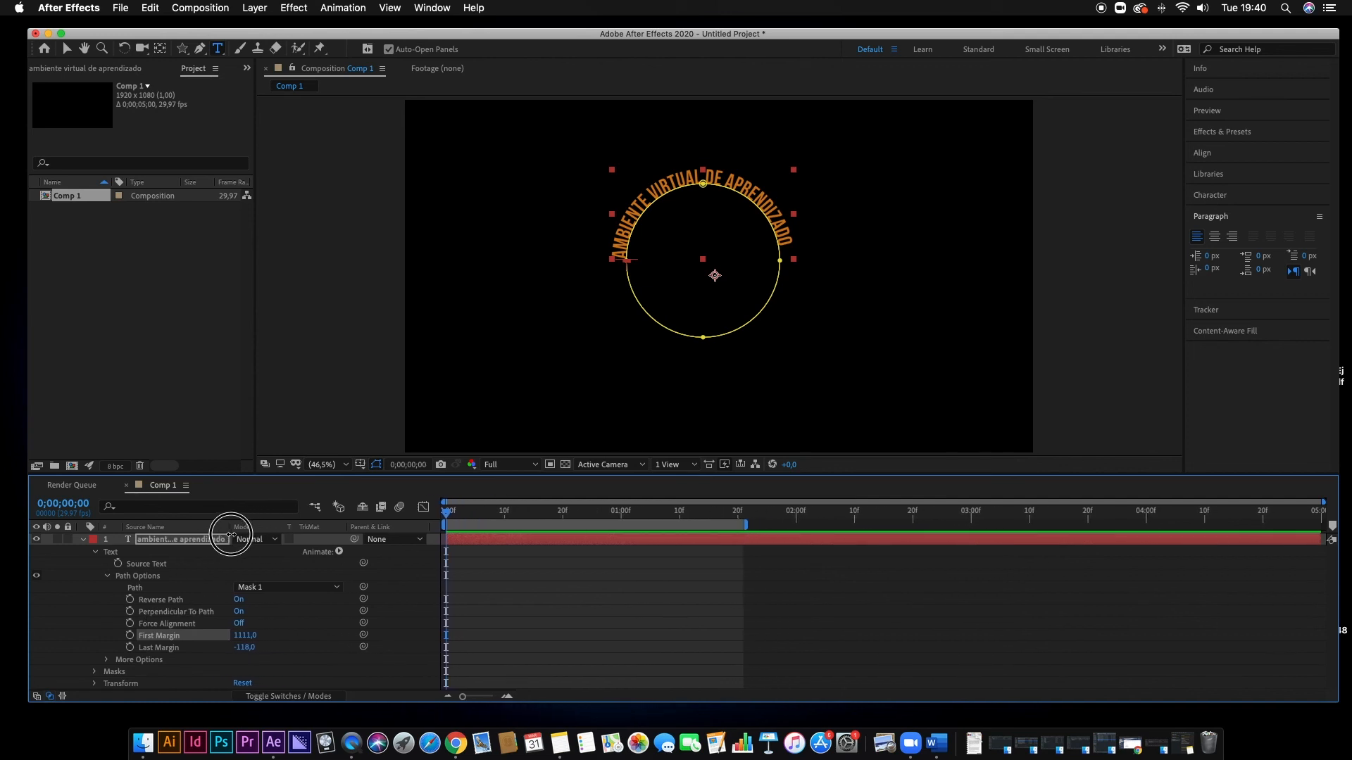
- Turn off Perpendicular To Path and deselect the text layer with the Selection tool to view the upright letters
click(240, 612)
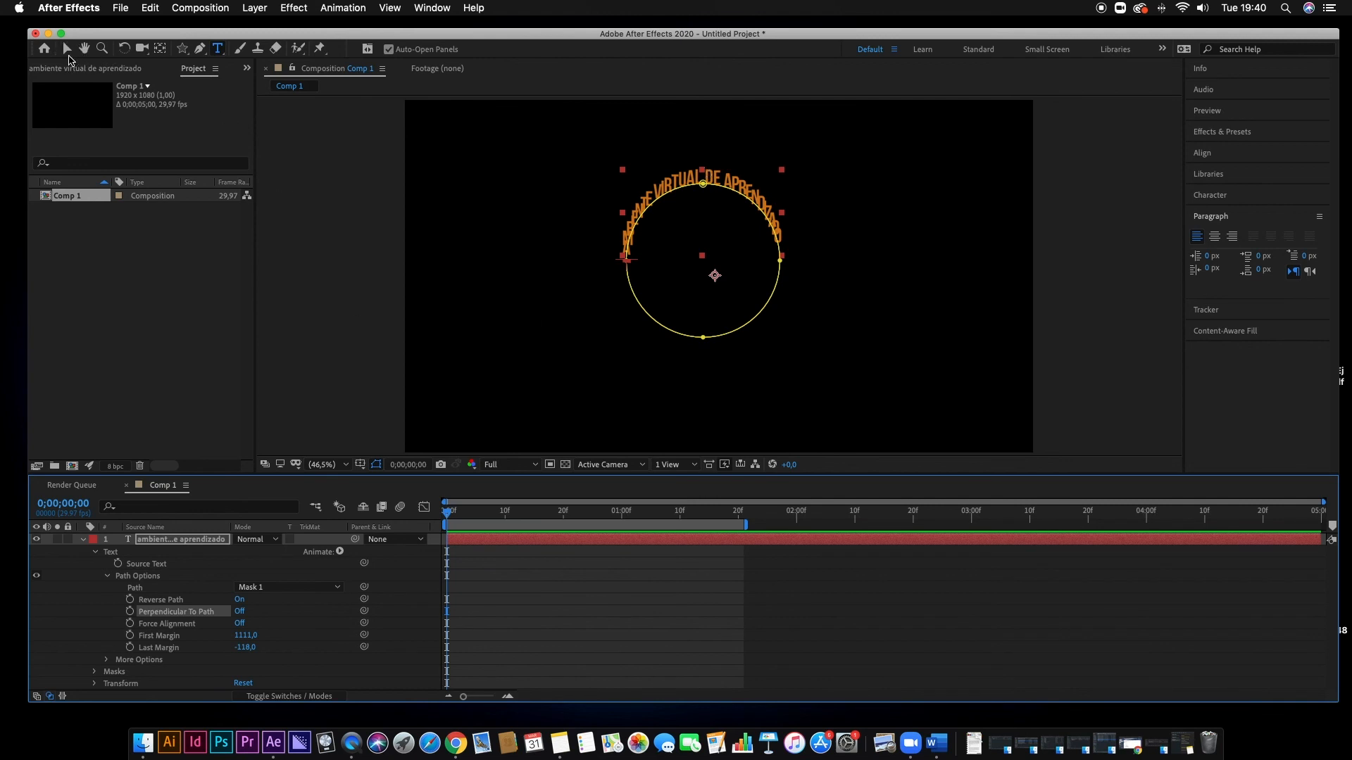
click(64, 47)
click(356, 276)
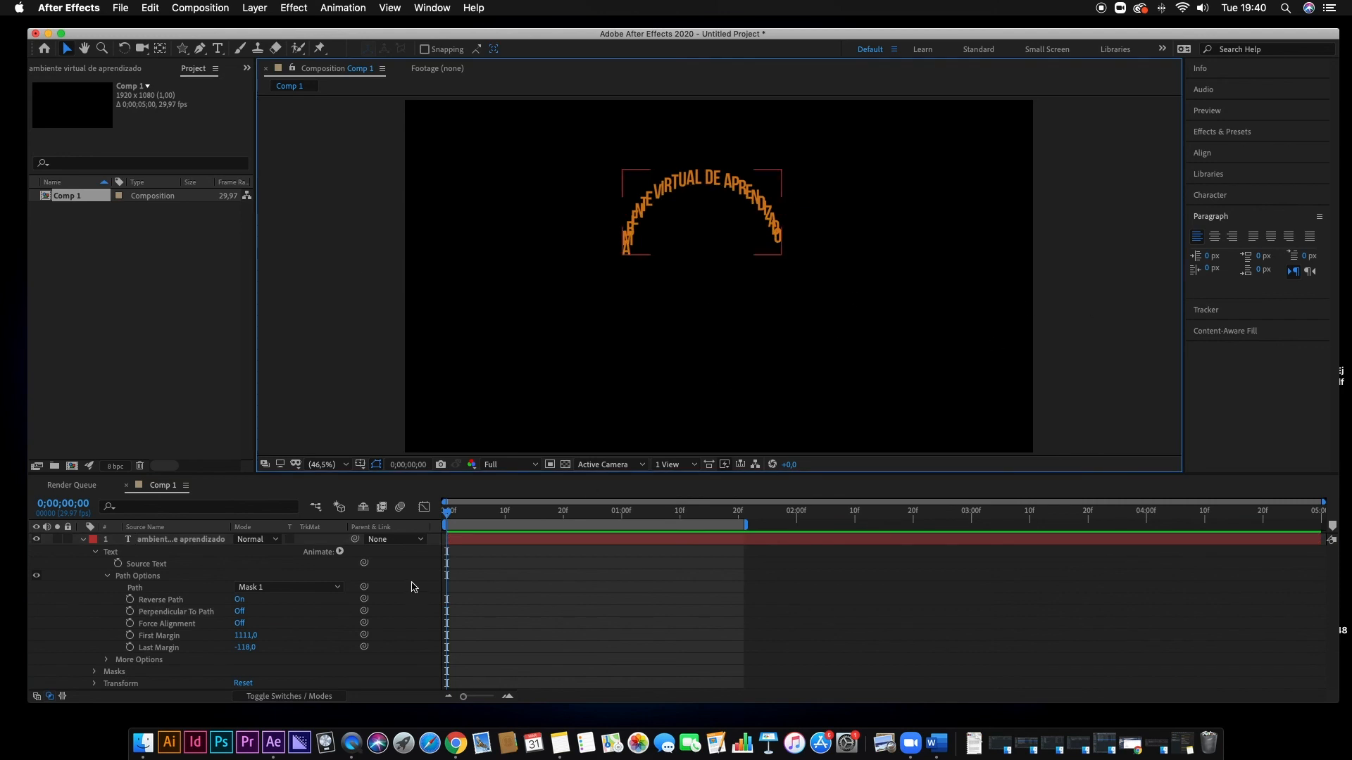
- Reselect the text layer, turn Perpendicular To Path back on and set First Margin to 1331
click(539, 539)
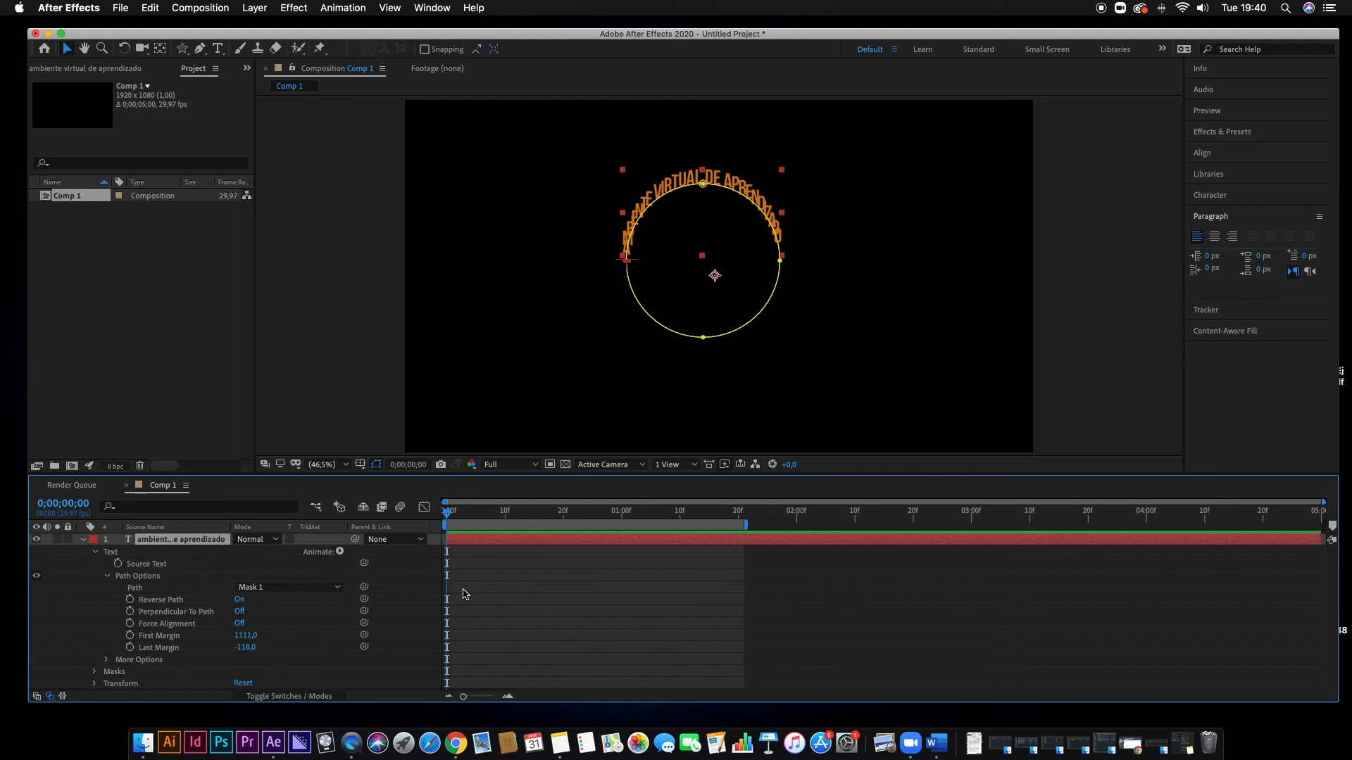
click(238, 611)
drag(245, 635, 392, 633)
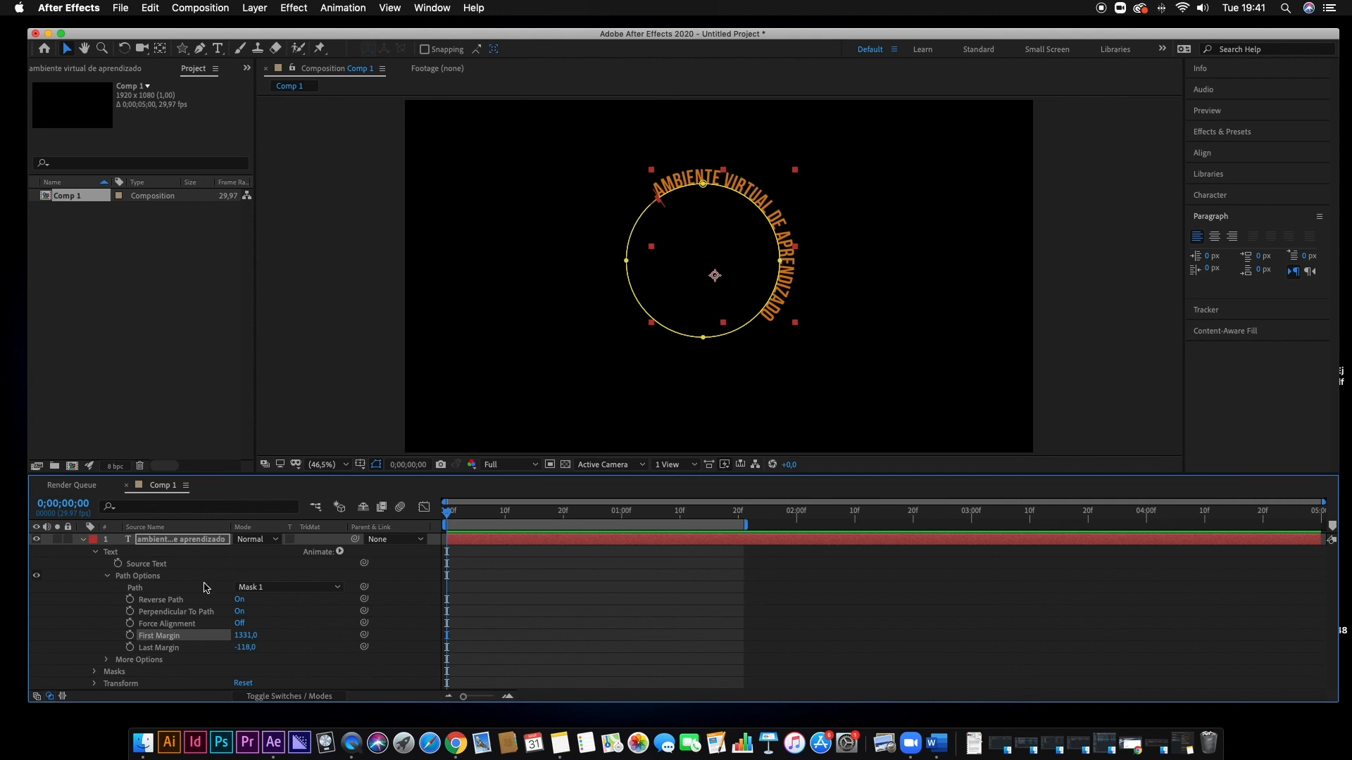
- Move the circular mask path slightly down and to the right, close to the composition's centre
click(170, 602)
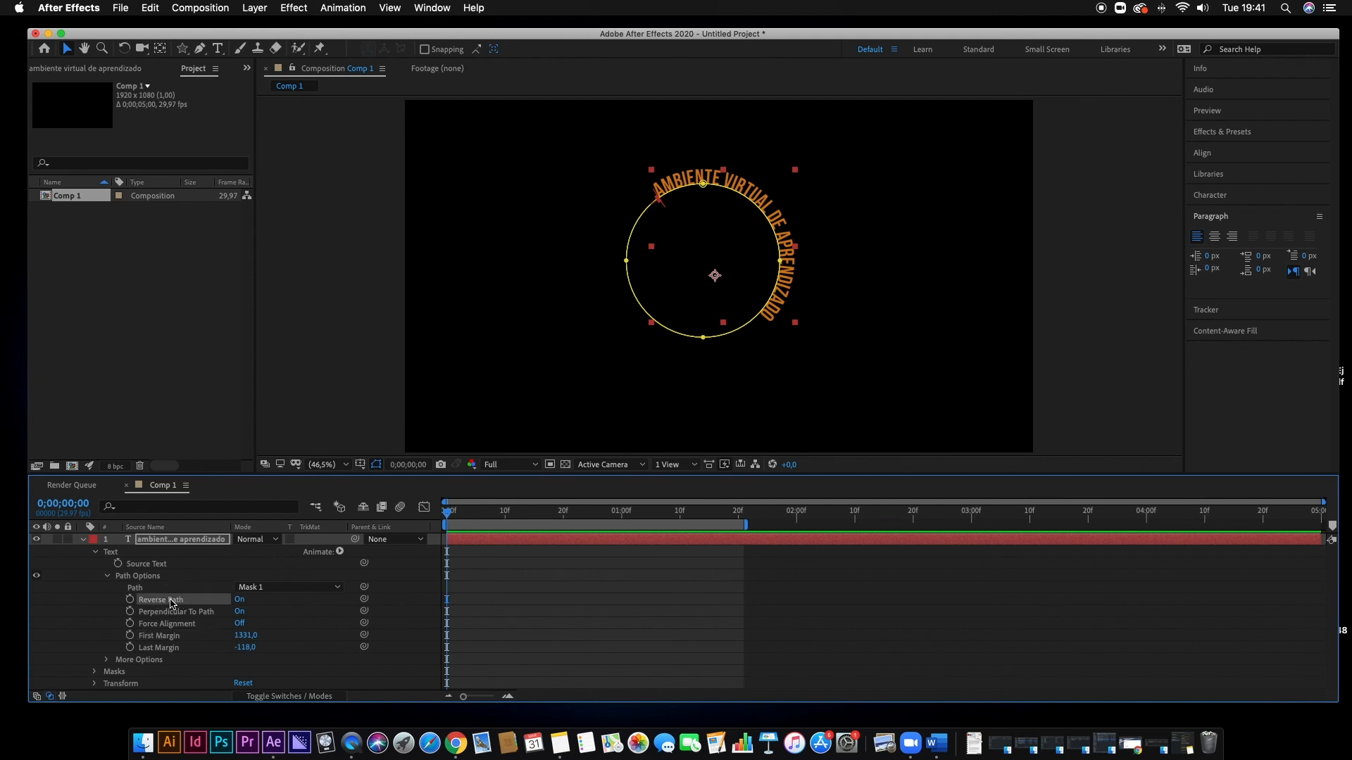
double_click(743, 328)
mouse_move(743, 328)
mouse_down()
mouse_move(573, 369)
mouse_move(831, 326)
mouse_move(727, 323)
mouse_move(772, 314)
mouse_move(666, 366)
mouse_move(806, 371)
mouse_move(881, 332)
mouse_move(756, 347)
mouse_up()
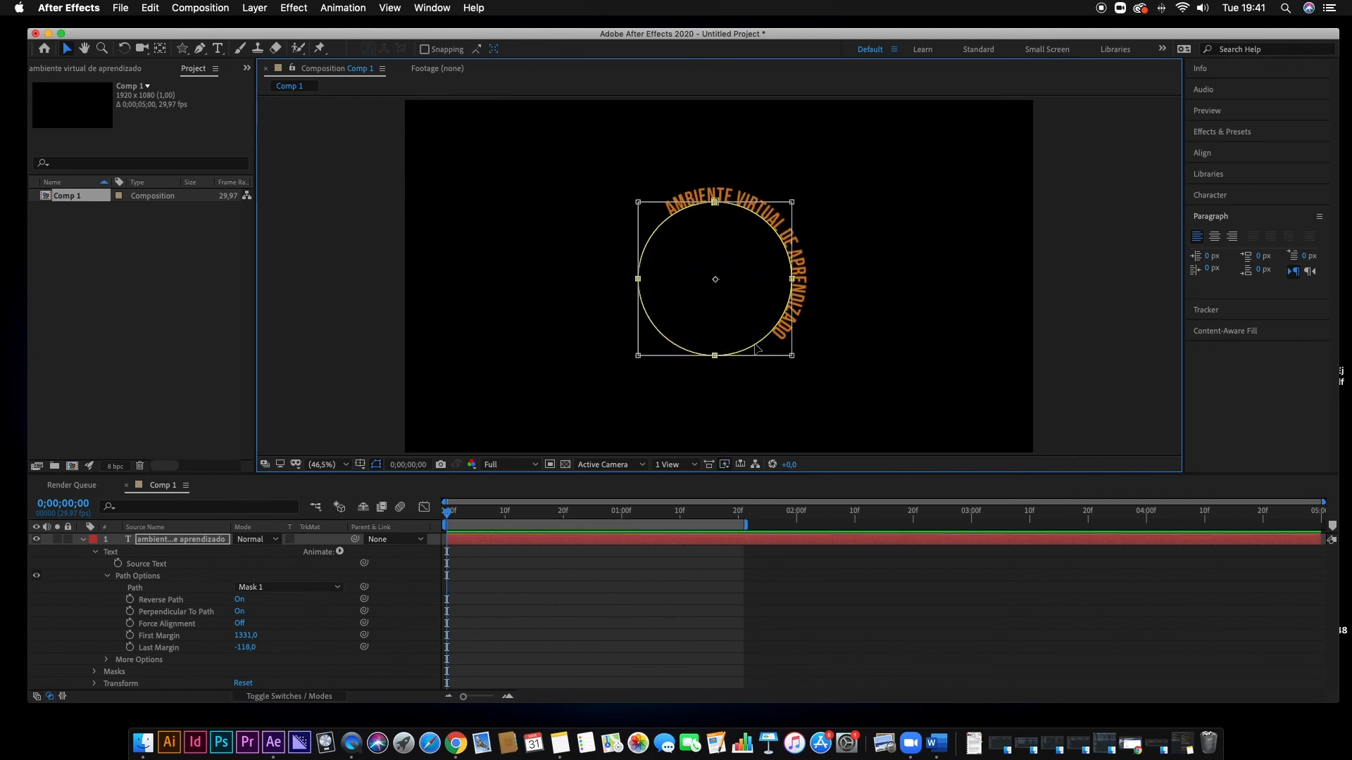